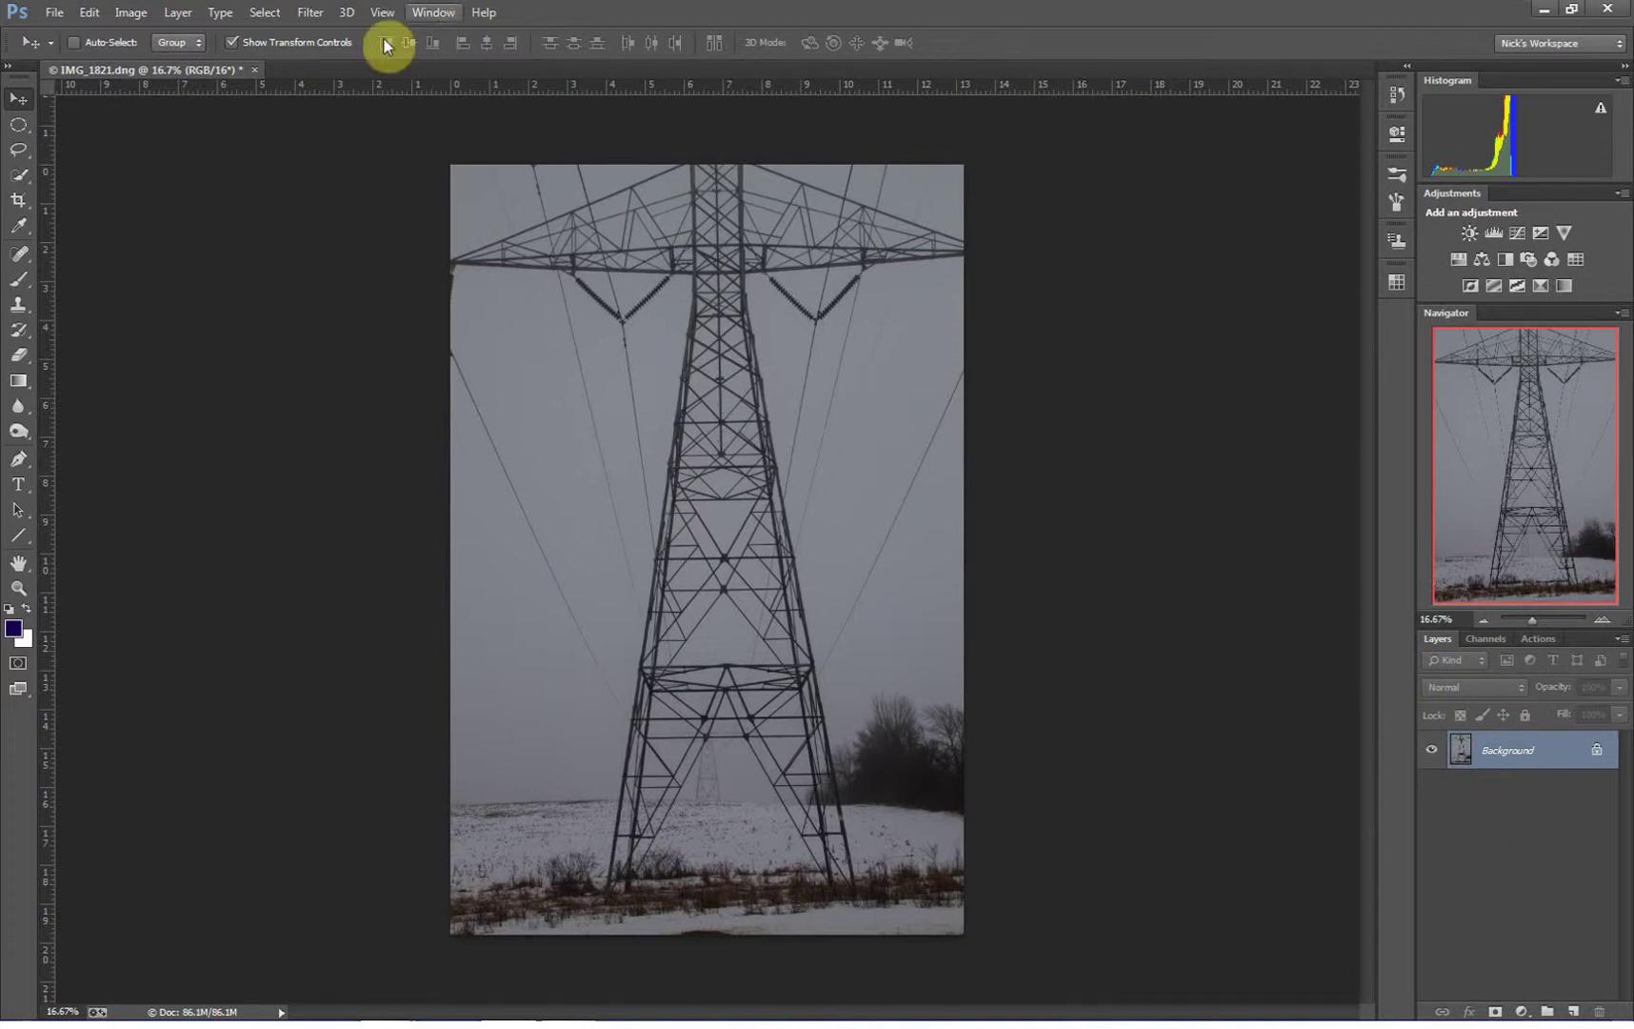
pyautogui.click(427, 17)
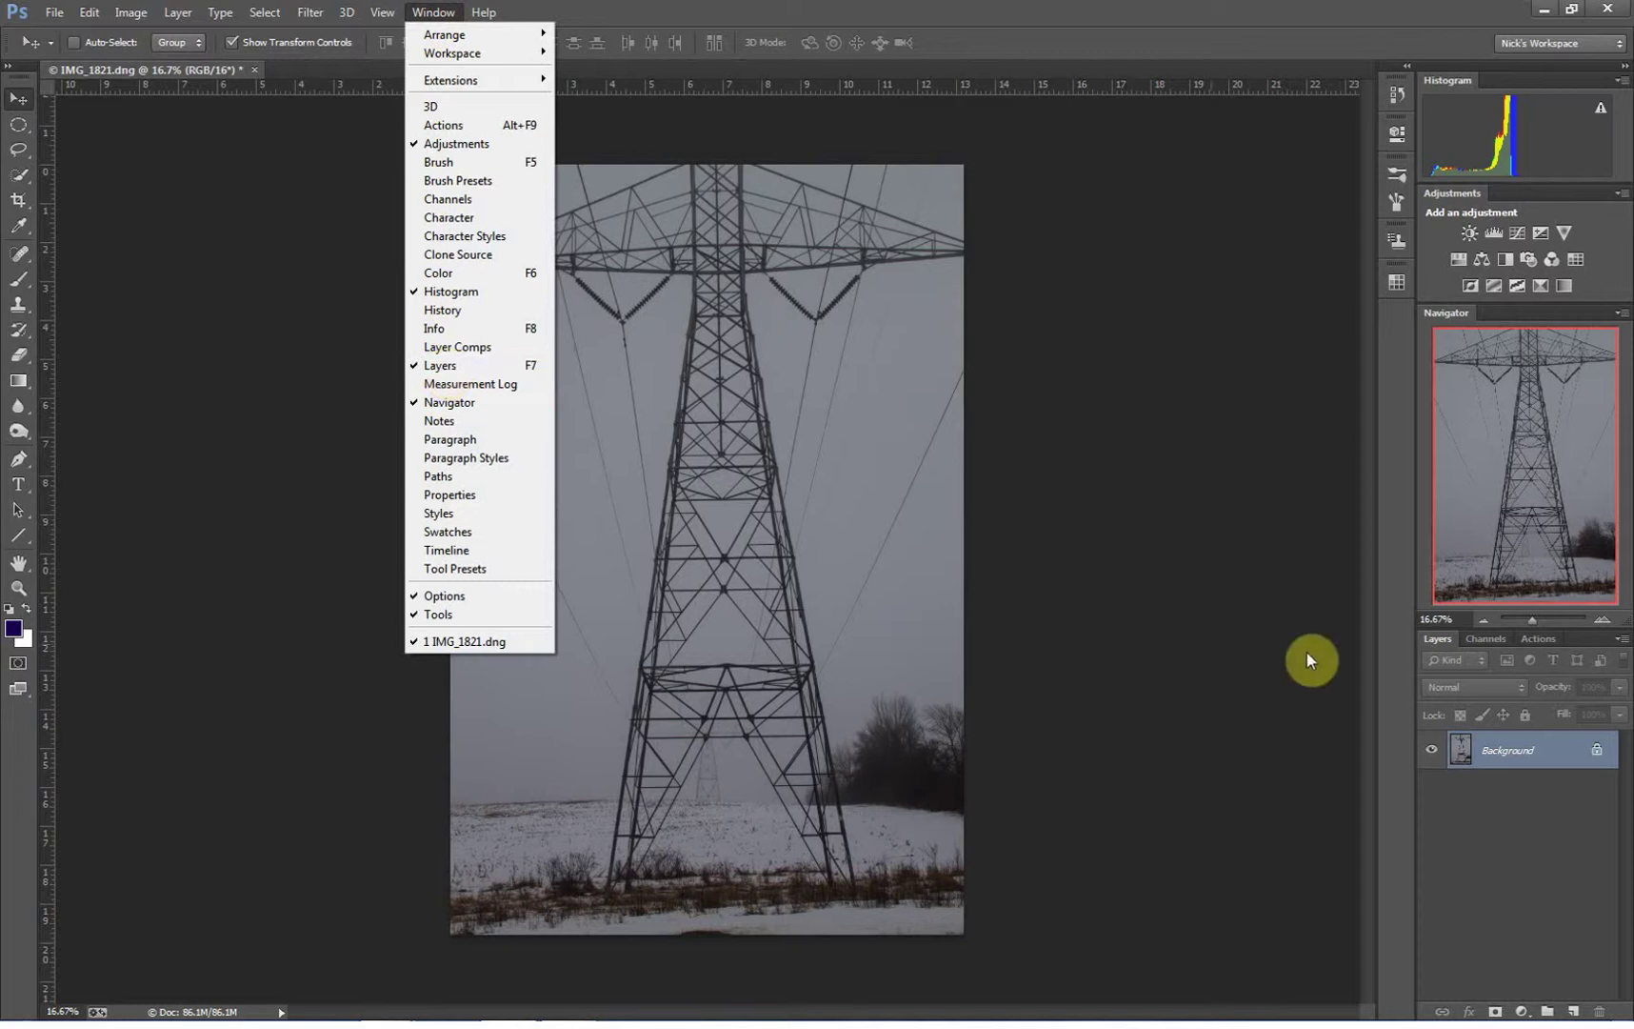
pyautogui.click(1170, 614)
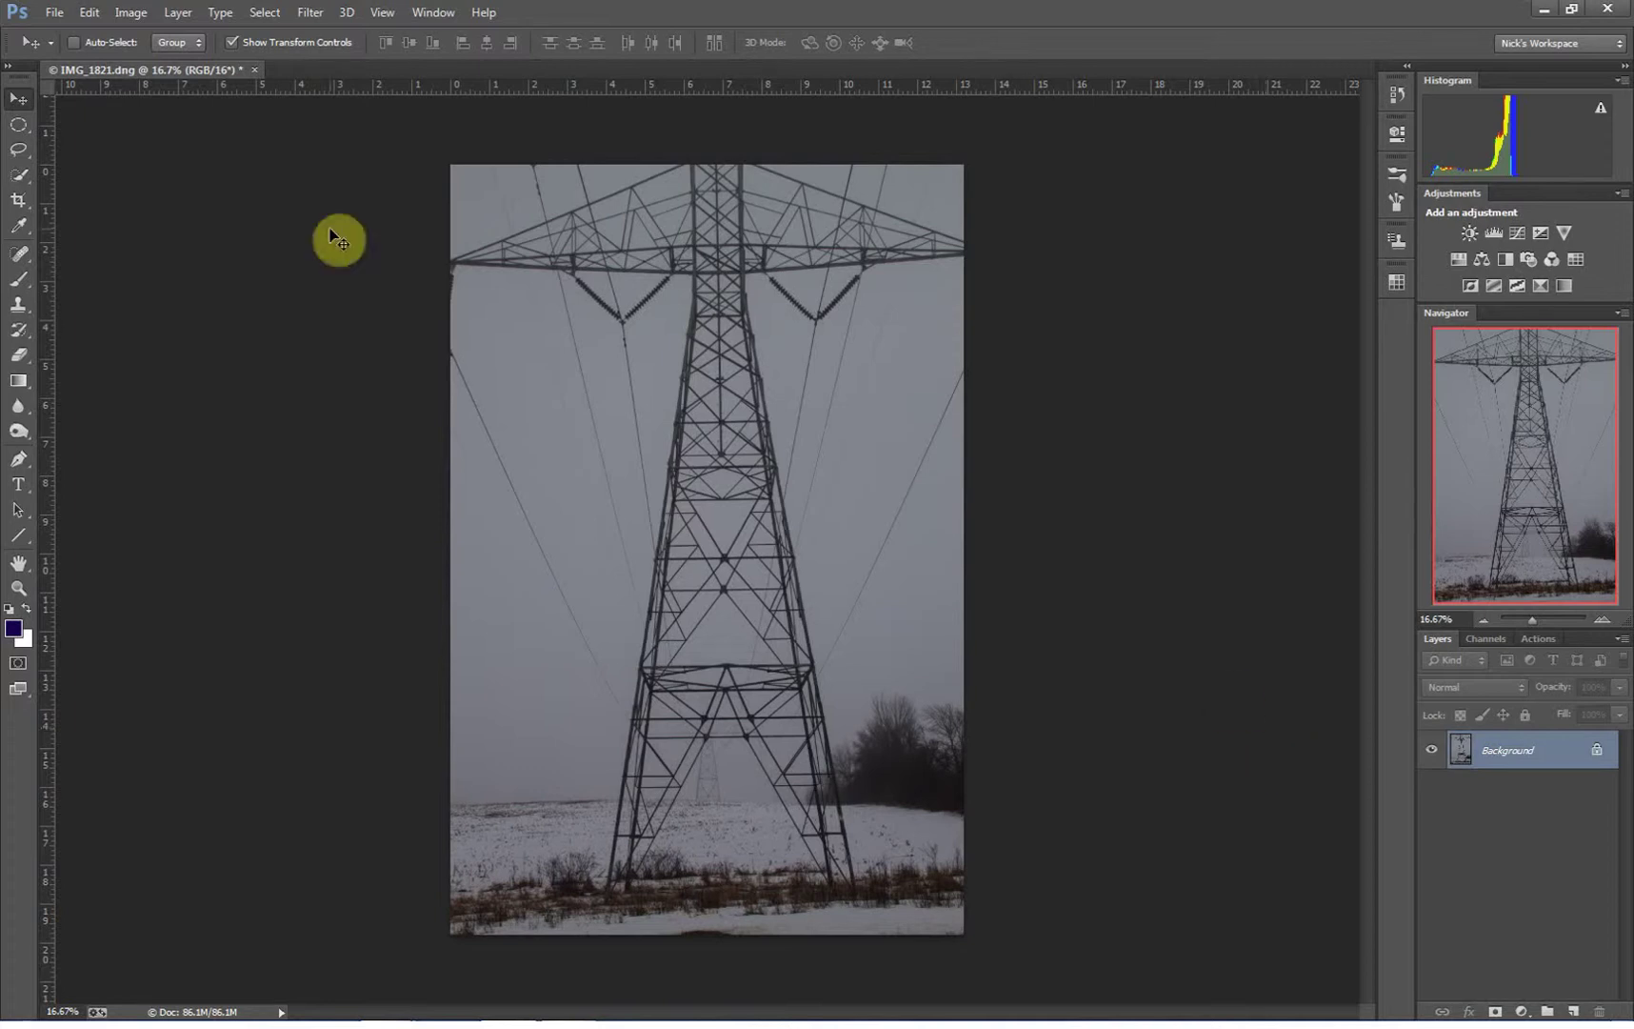
# Try a direct Brightness/Contrast adjustment on the Background layer with brightness 77 and contrast 29.
pyautogui.click(128, 12)
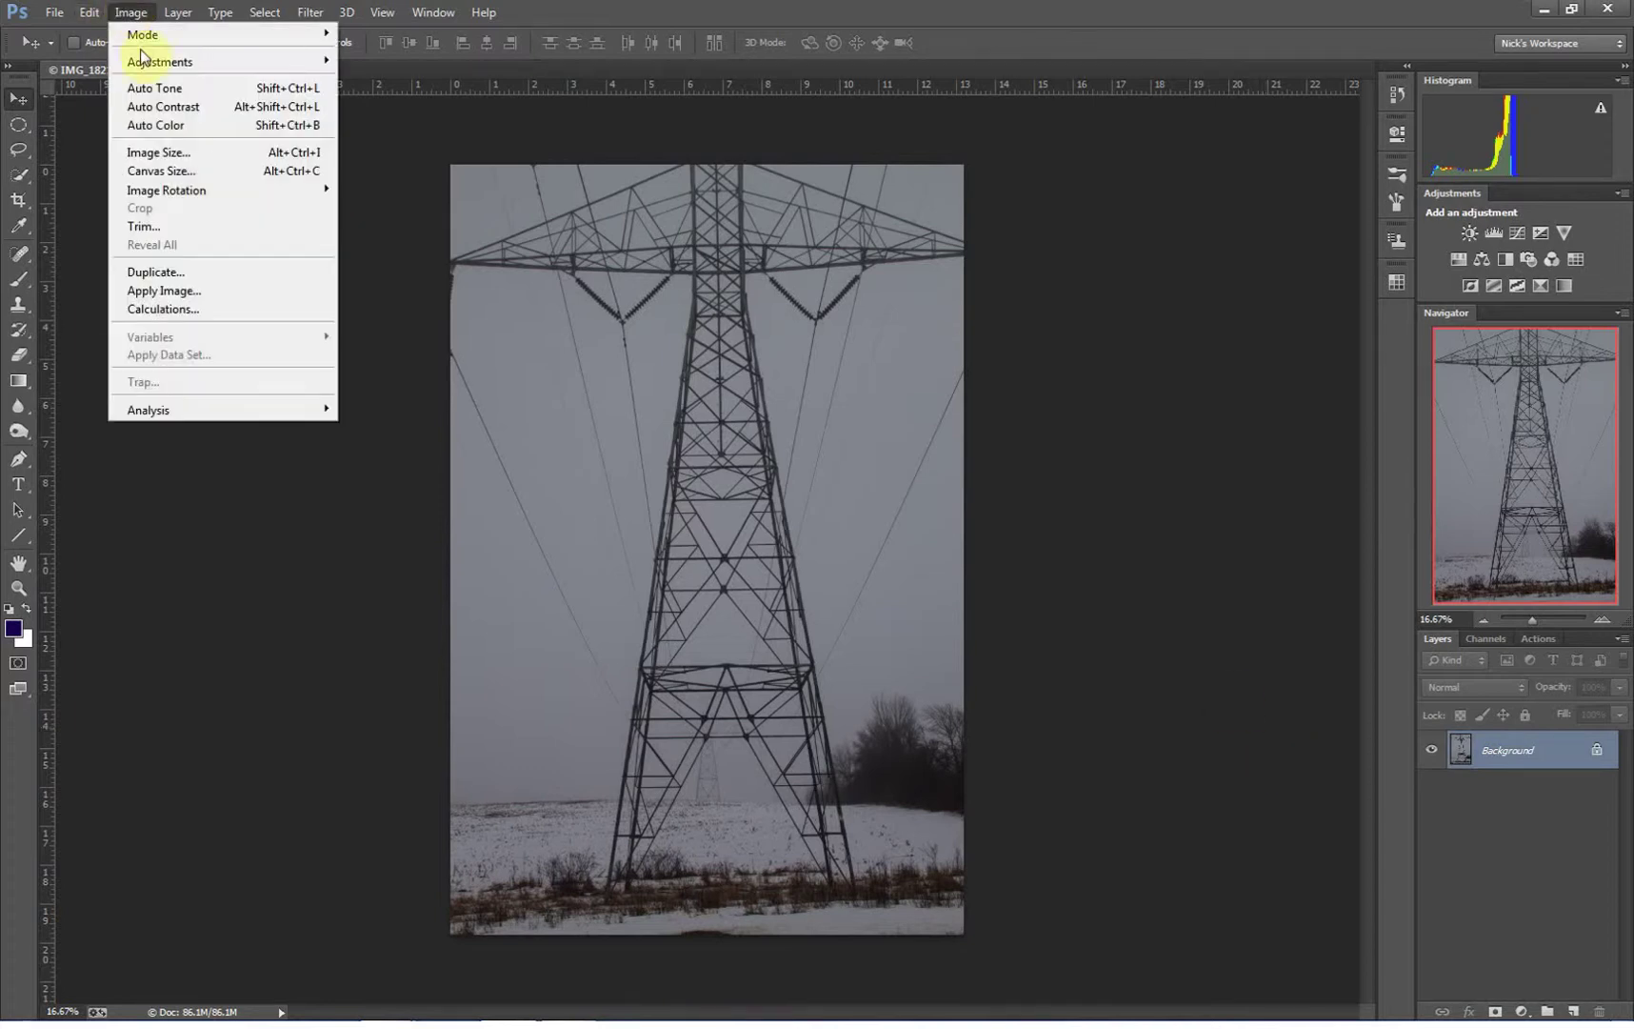
pyautogui.moveTo(176, 62)
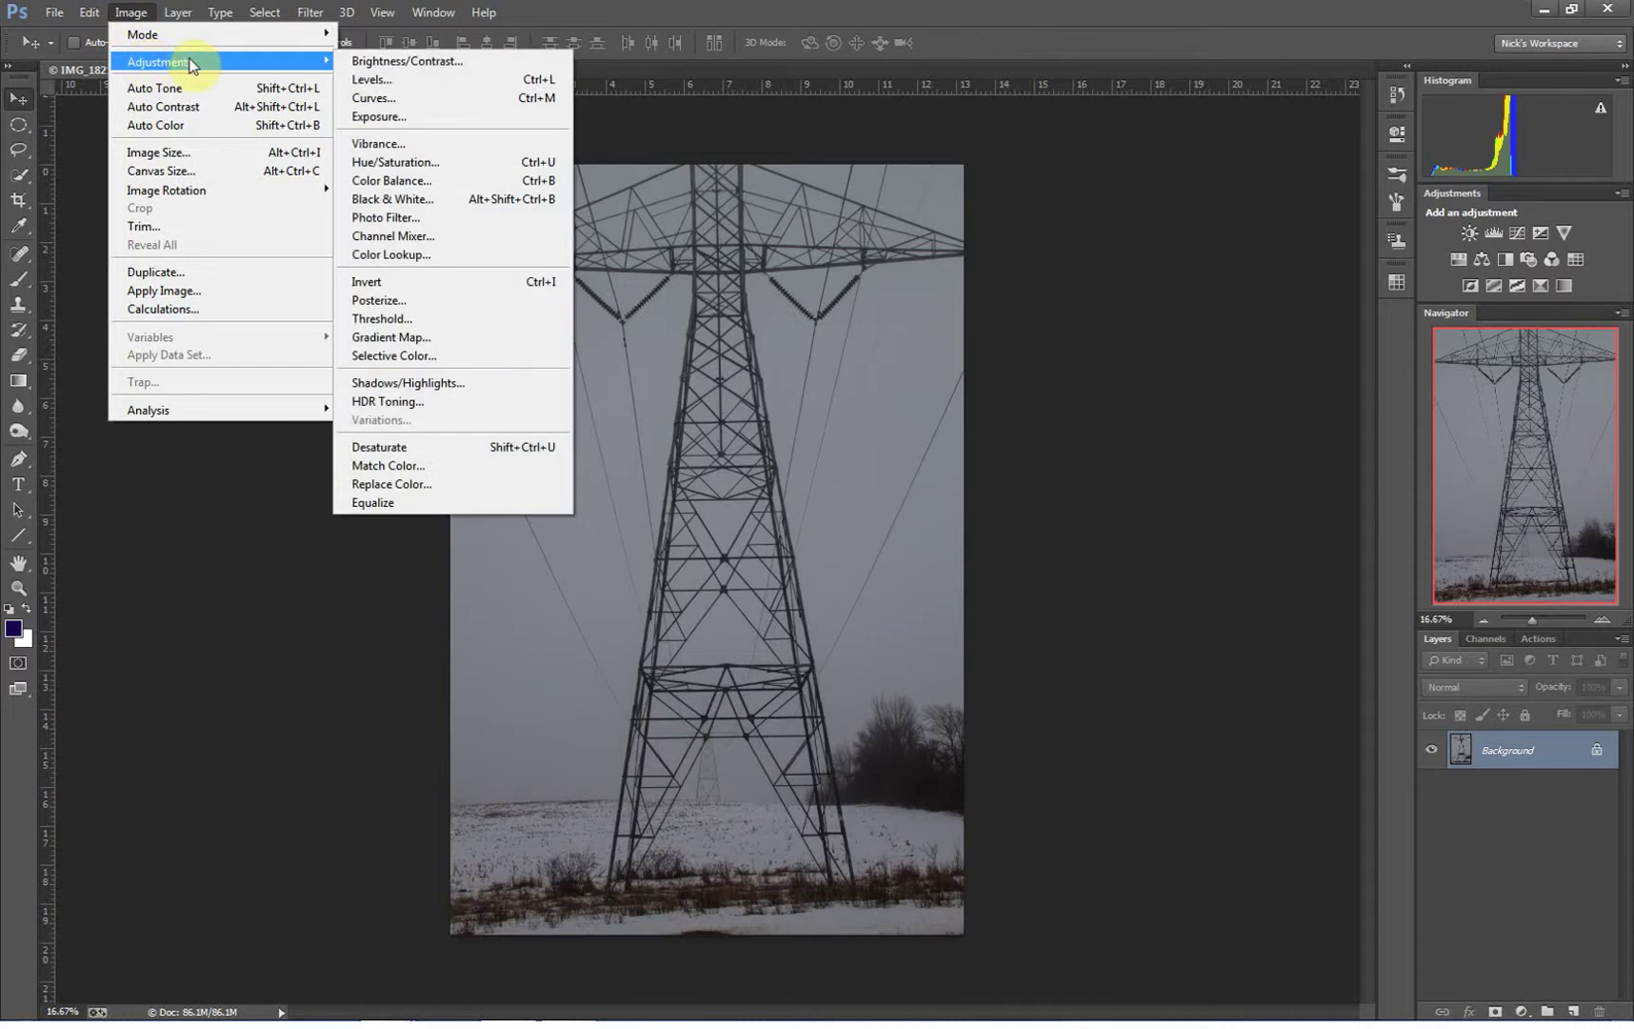
pyautogui.click(396, 61)
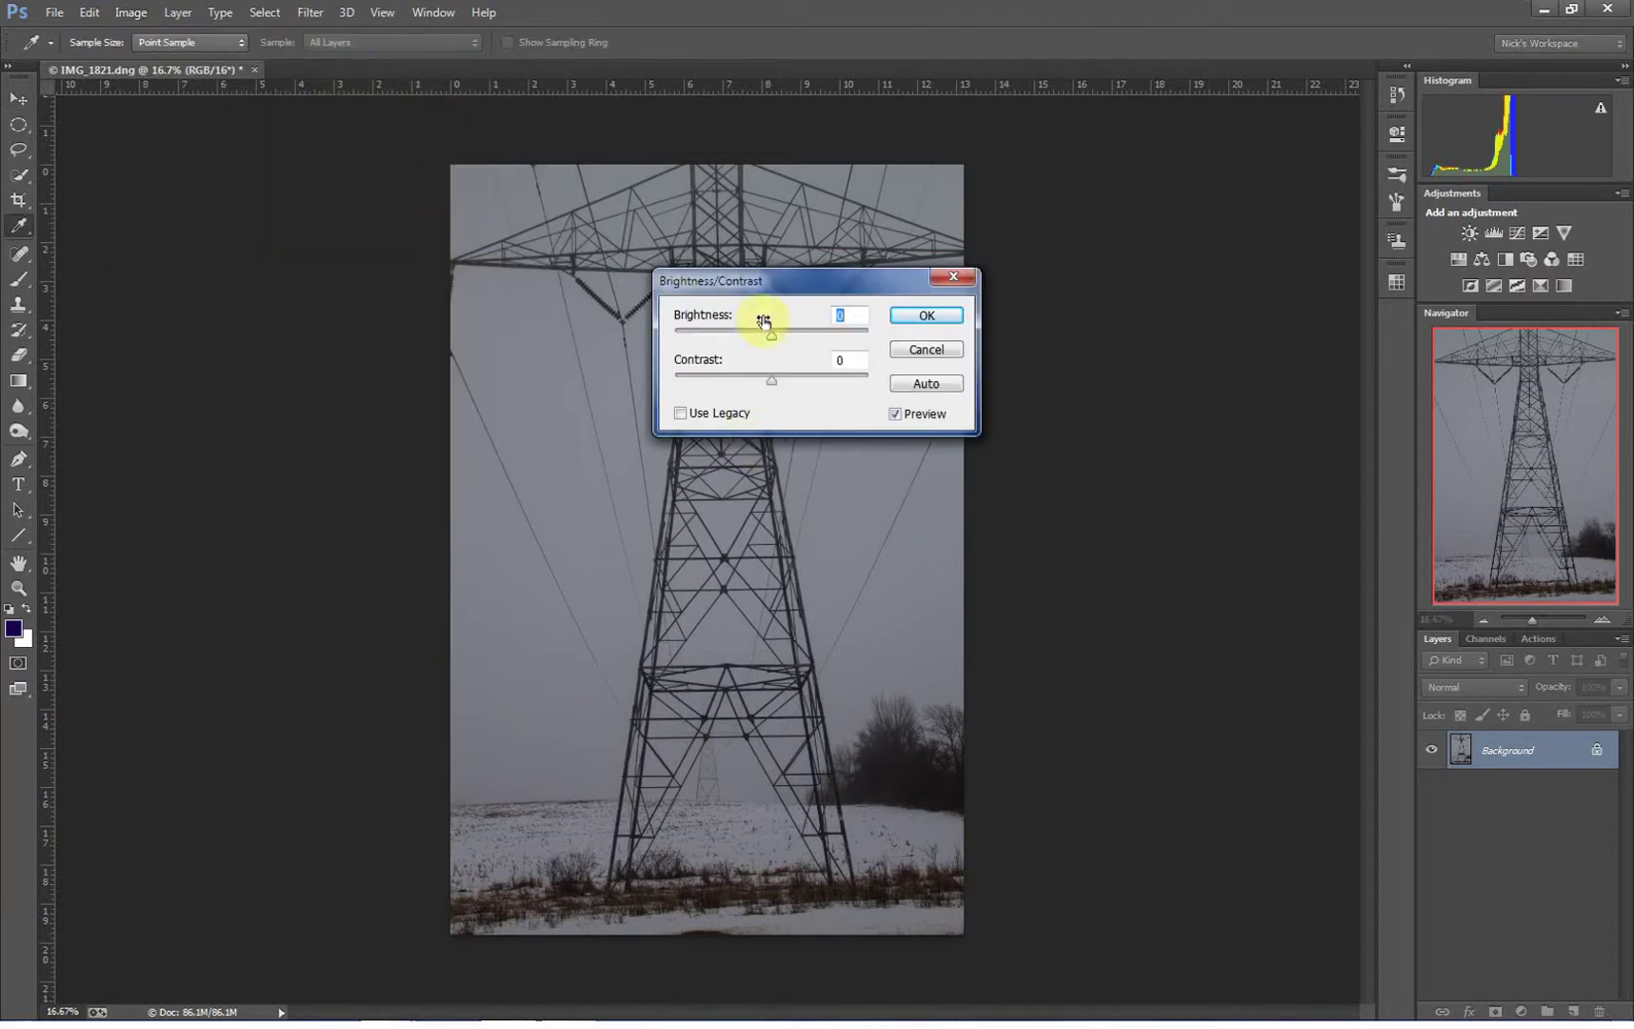
pyautogui.moveTo(768, 336); pyautogui.dragTo(794, 385)
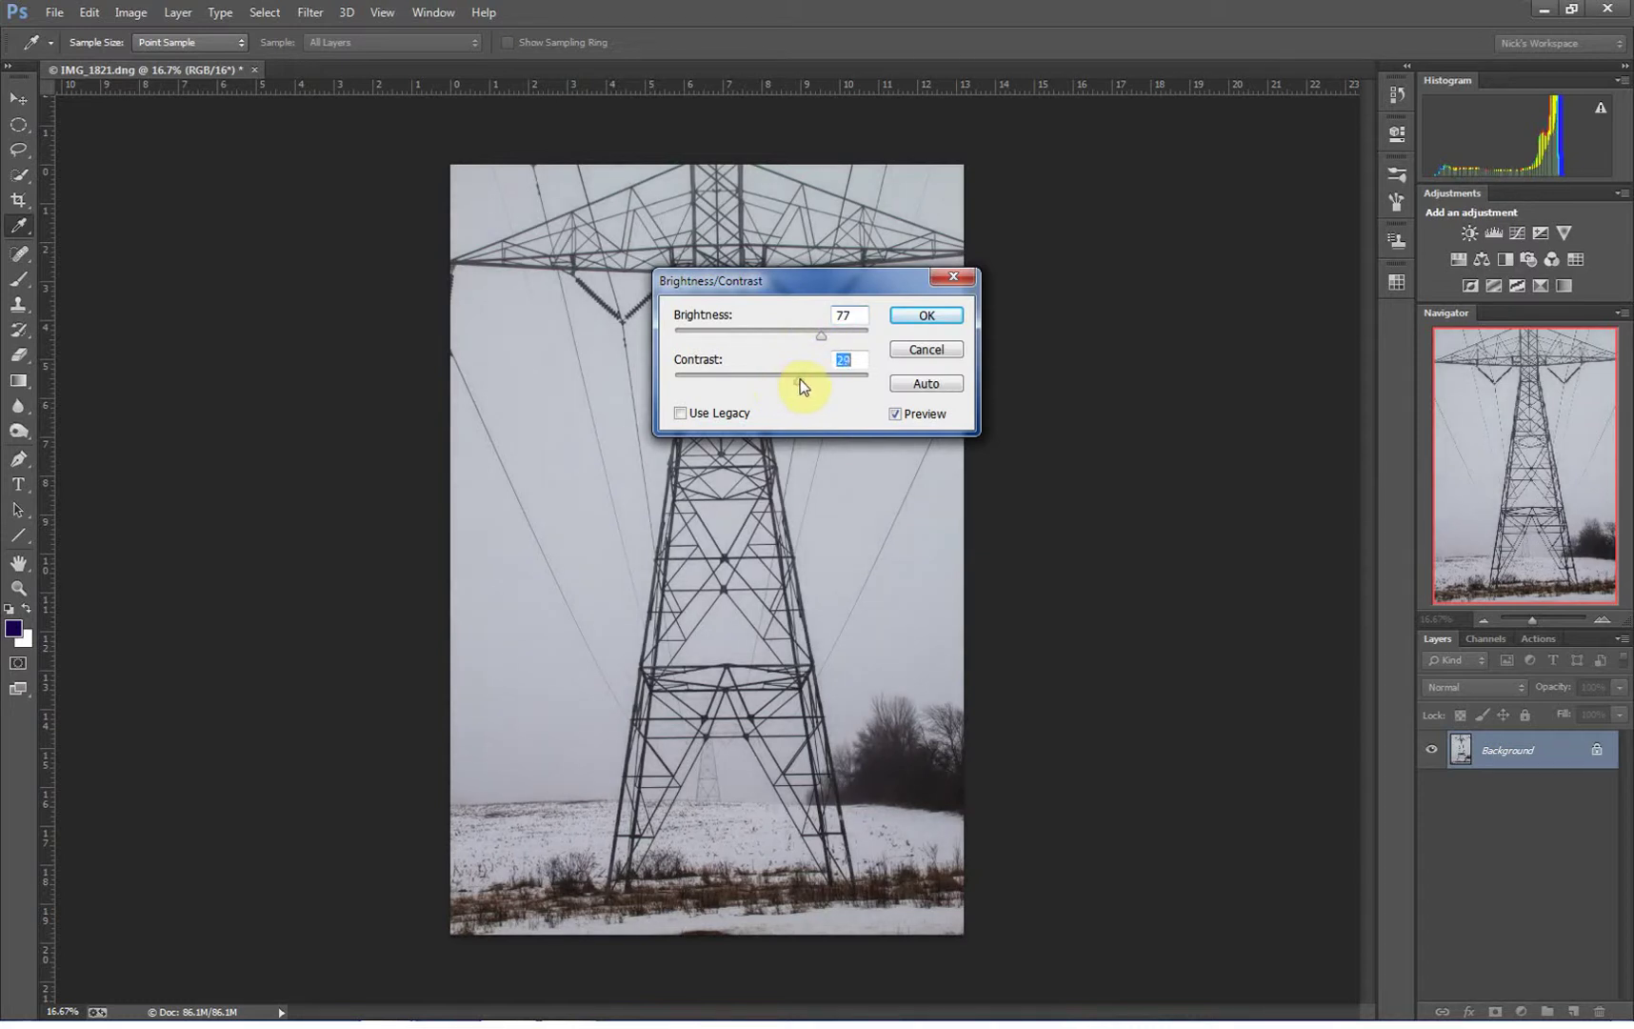
pyautogui.click(923, 317)
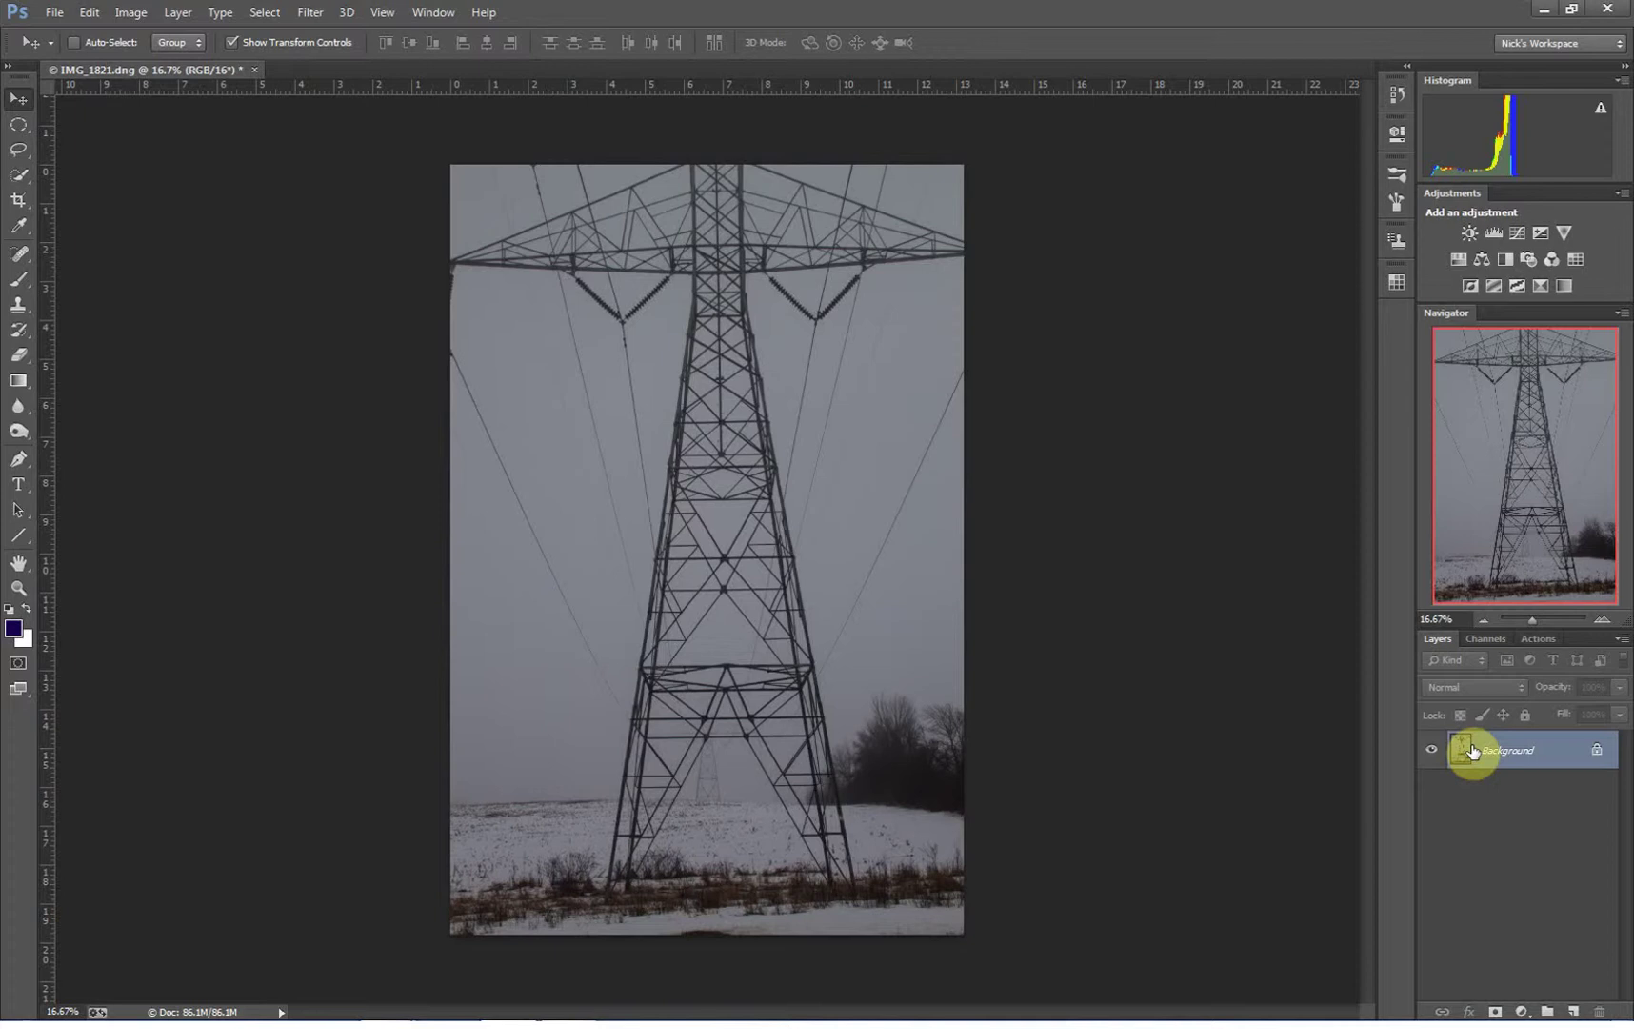
# Add a Brightness/Contrast adjustment layer above the Background with brightness 83 and contrast 37.
pyautogui.click(173, 13)
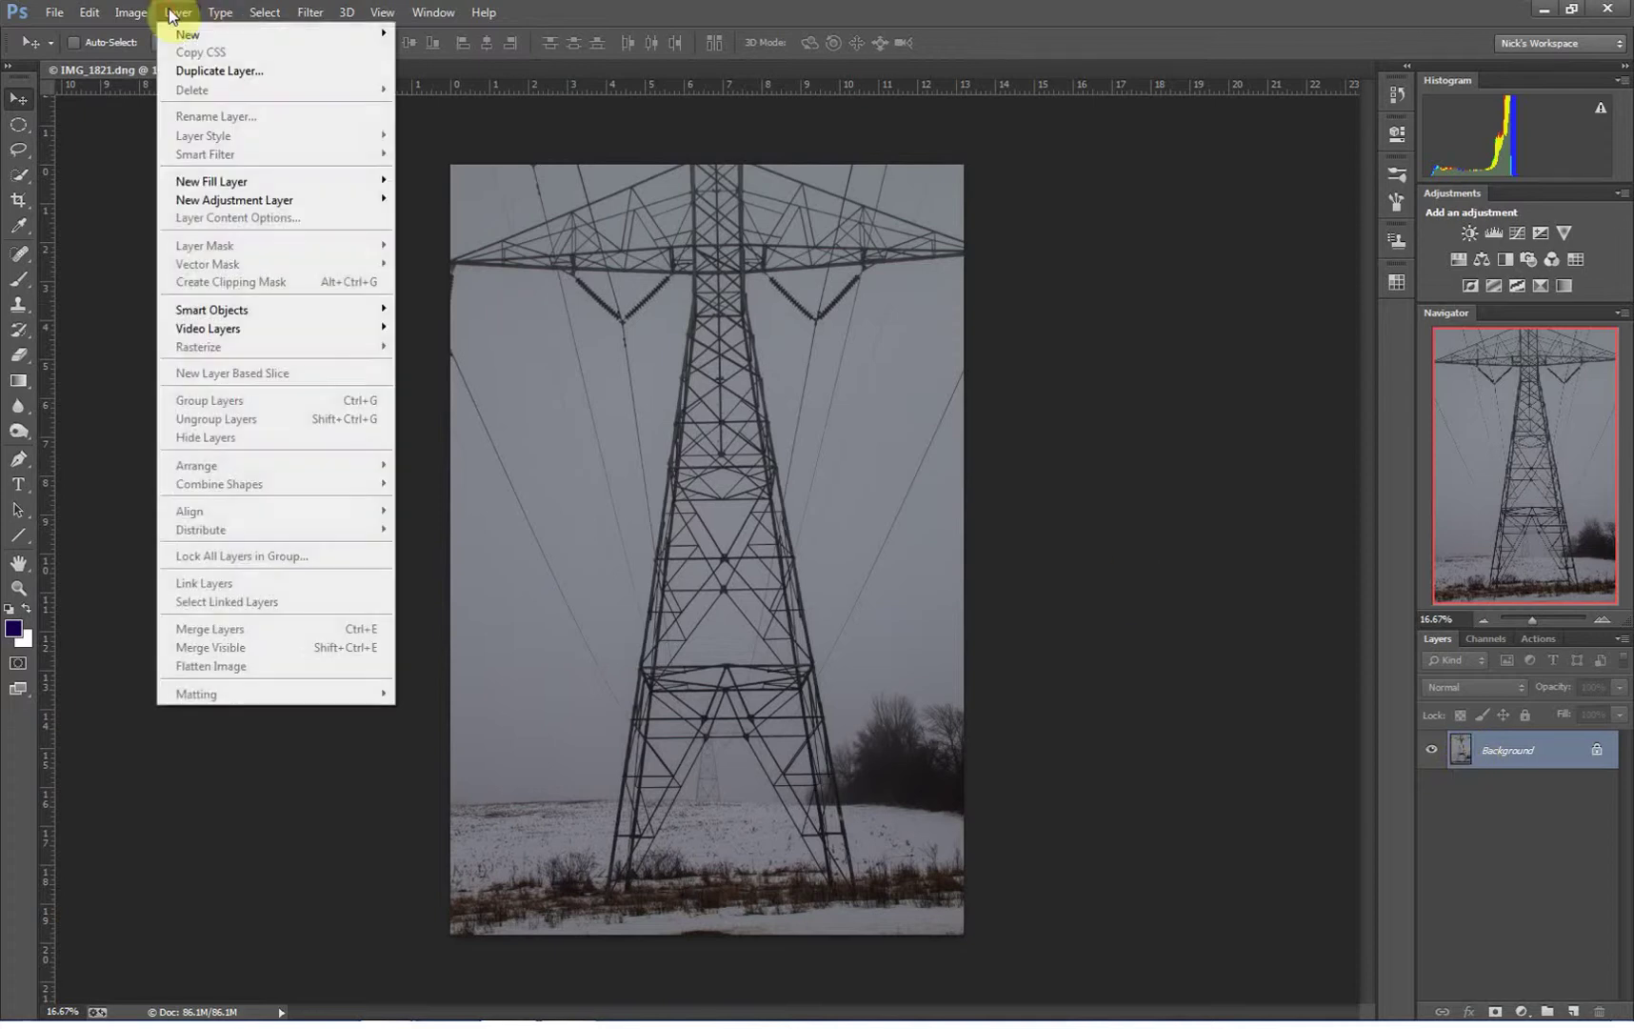
pyautogui.moveTo(200, 198)
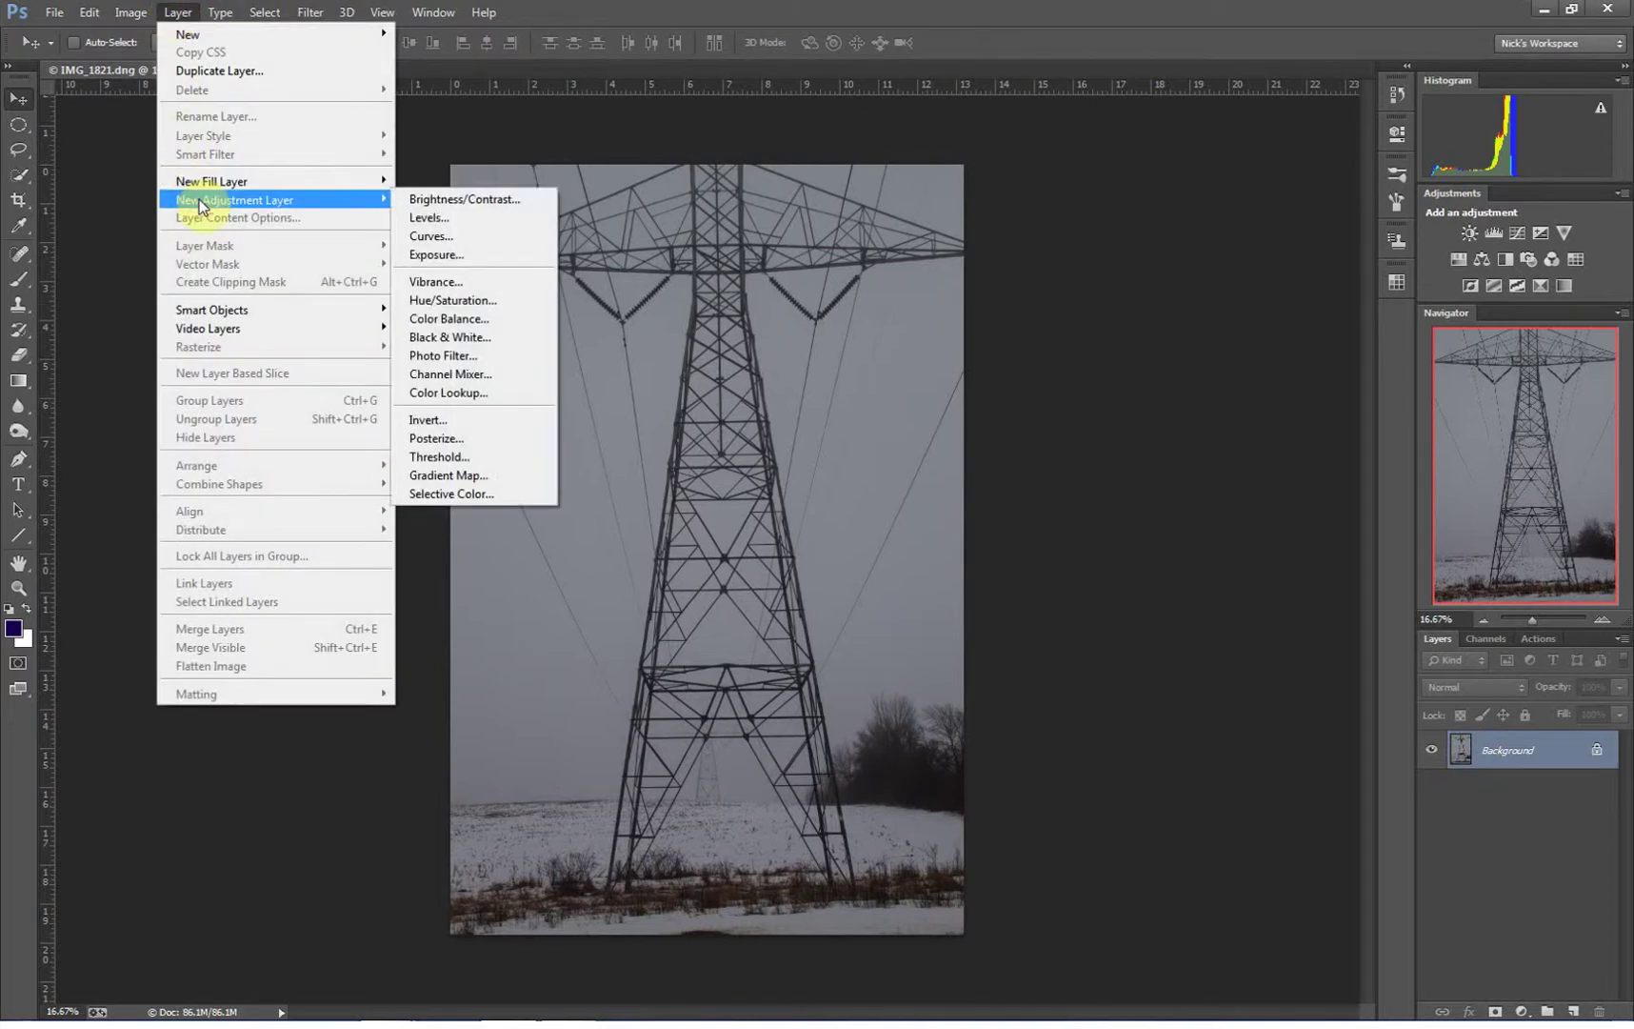
pyautogui.click(439, 202)
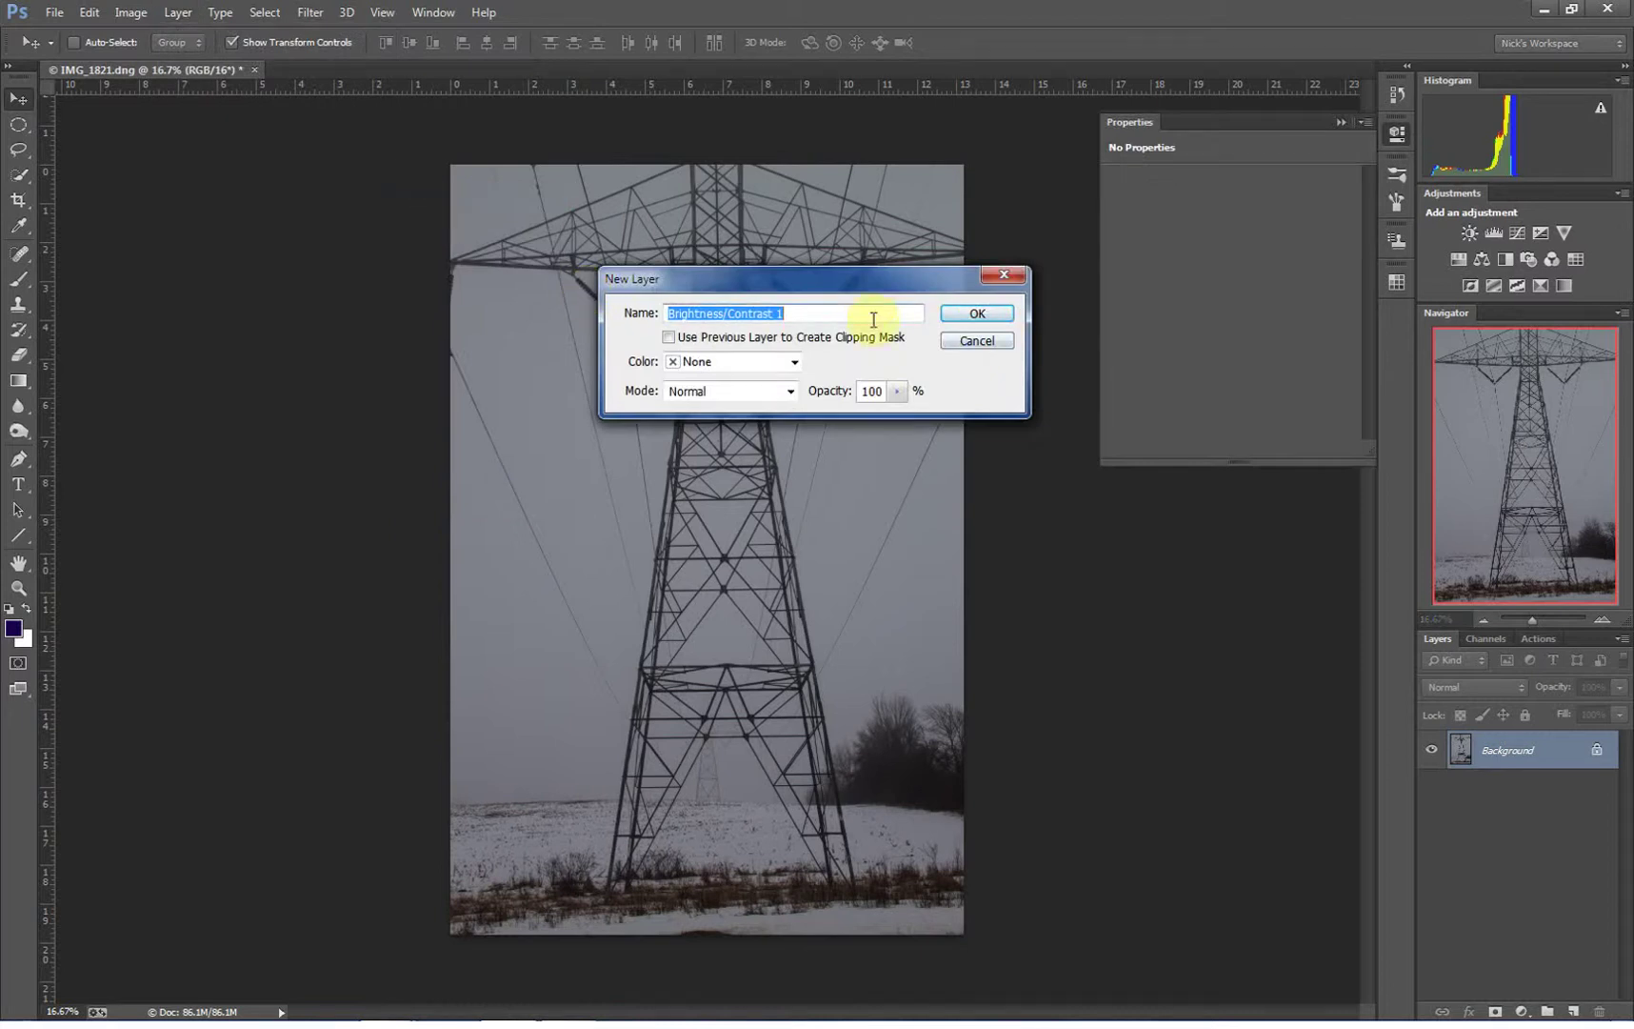
pyautogui.click(983, 312)
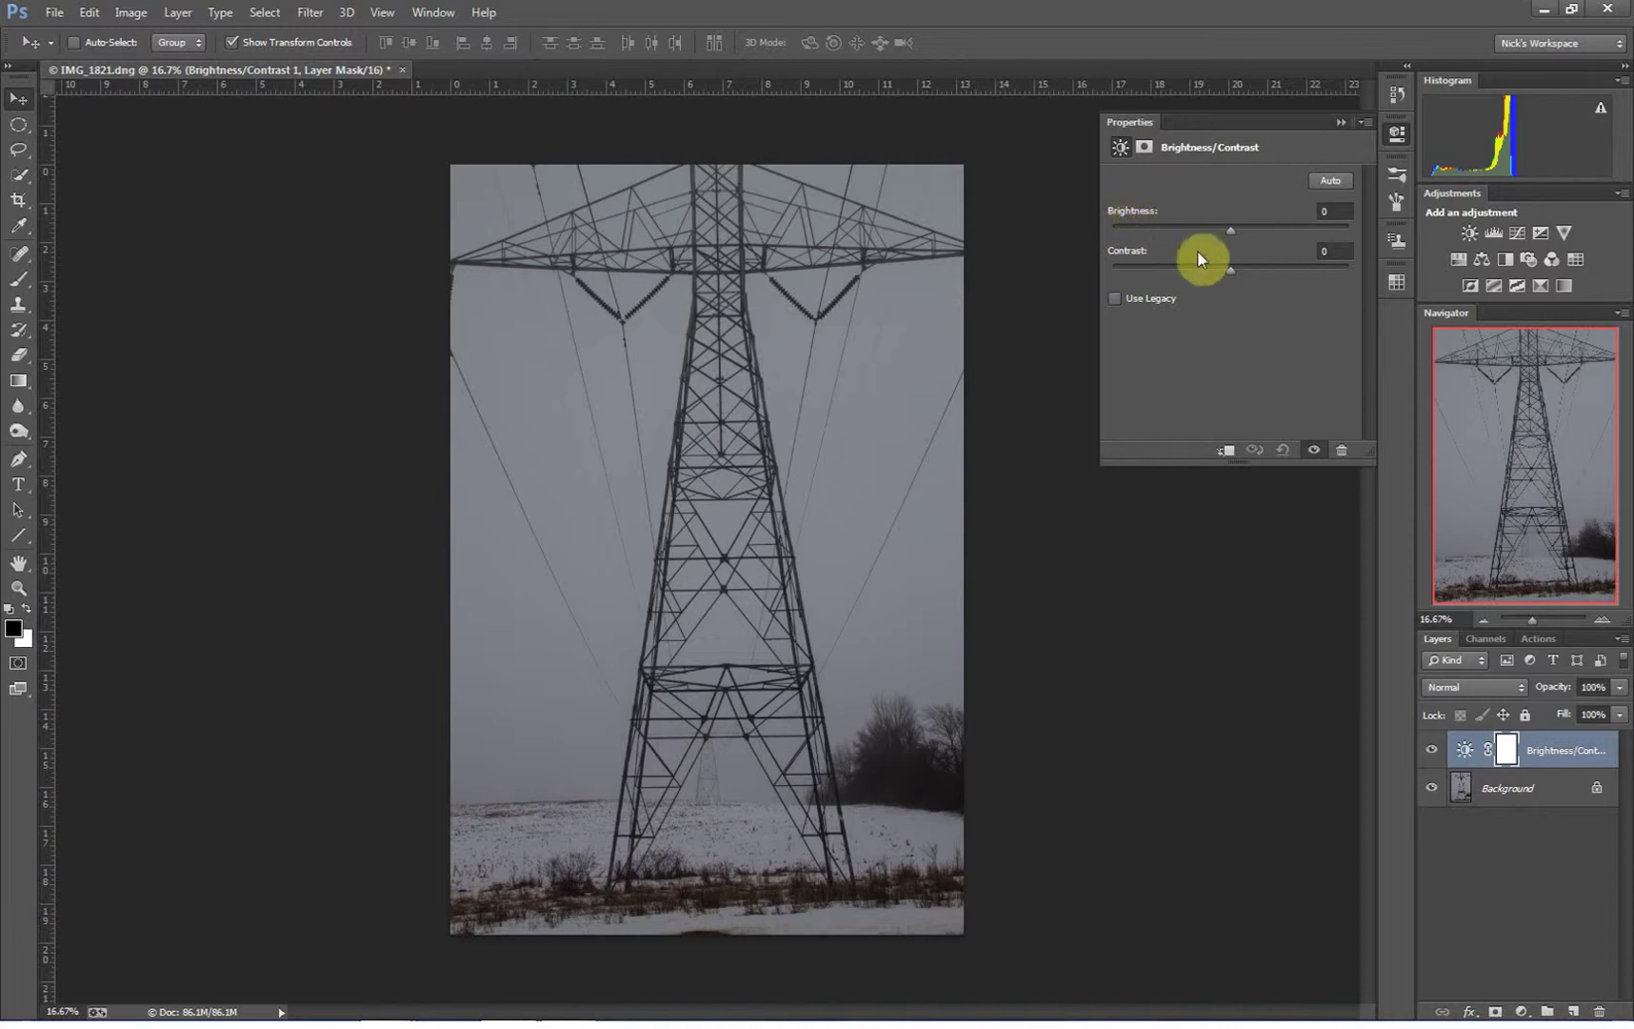
pyautogui.moveTo(1231, 228); pyautogui.dragTo(1276, 270)
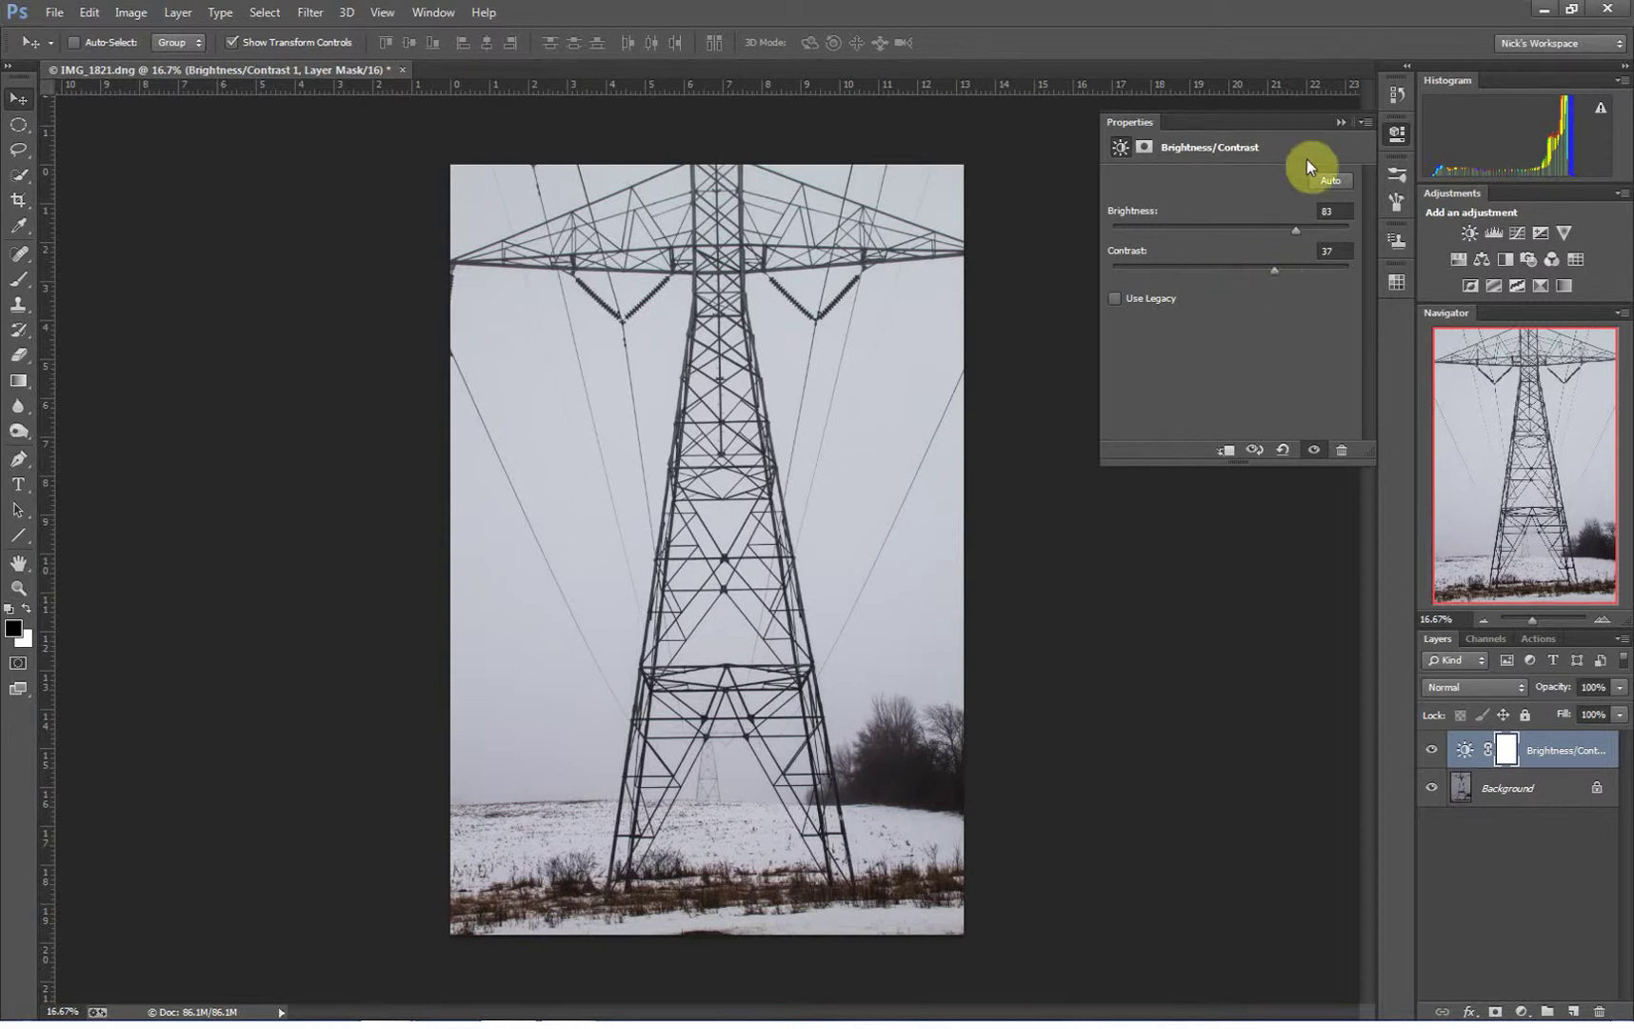
pyautogui.click(1340, 119)
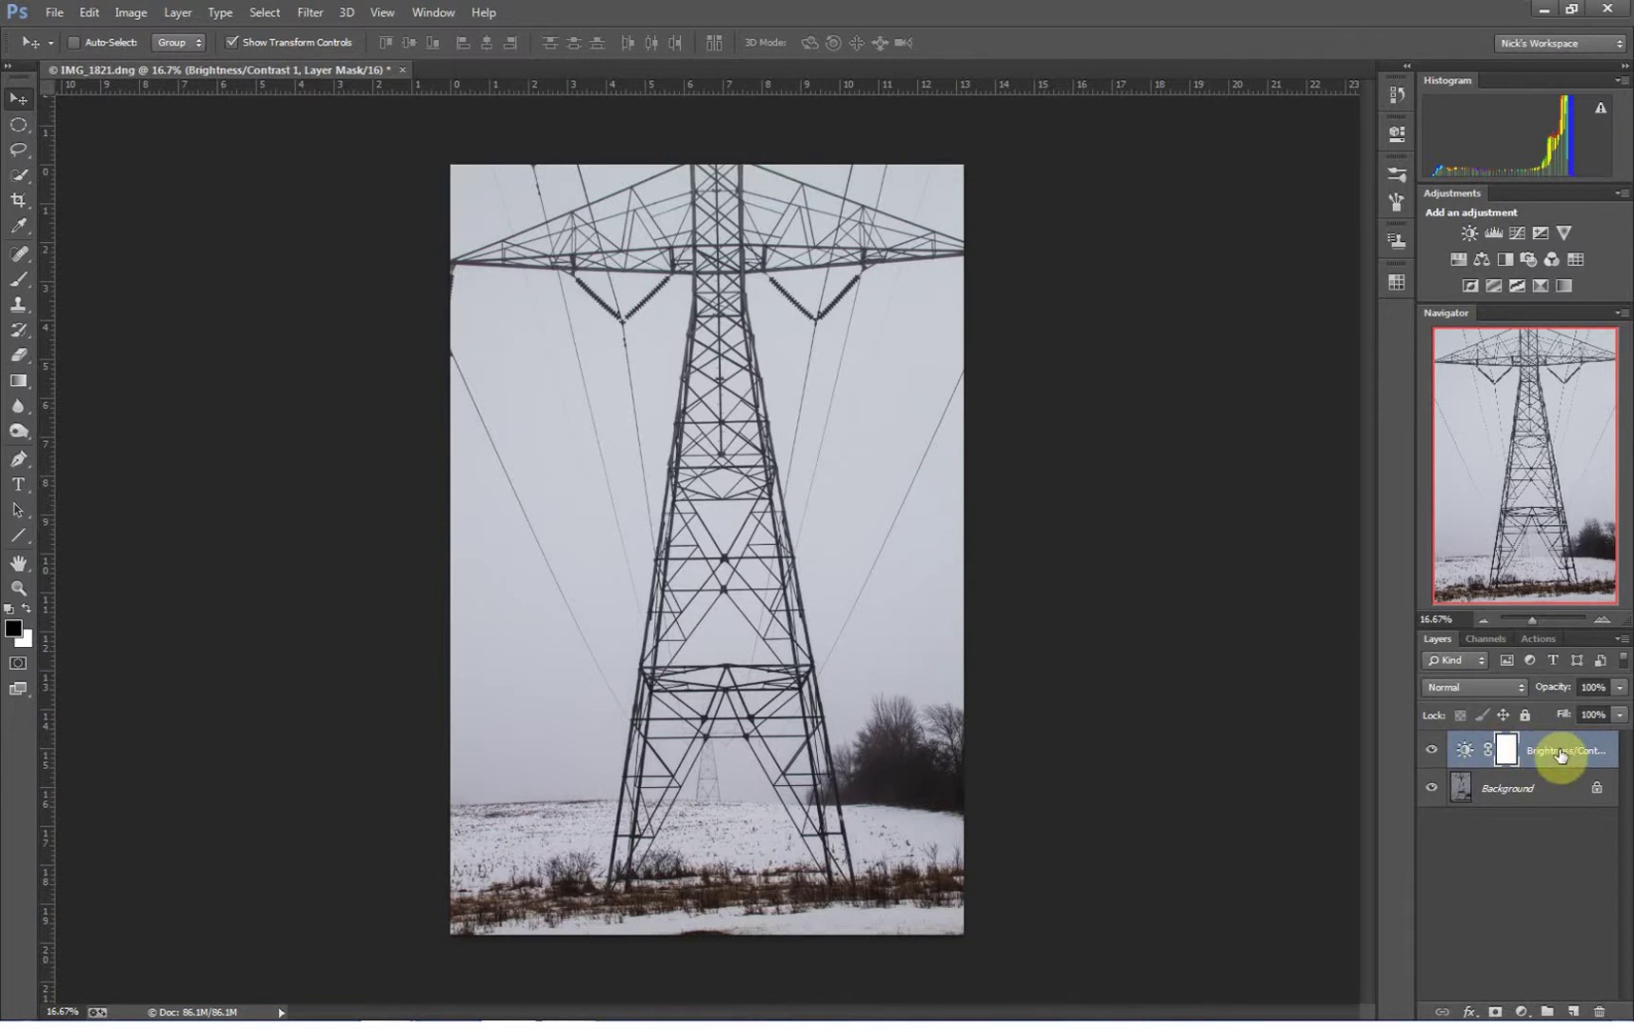
# Compare the photo before and after by repeatedly toggling the Brightness/Contrast layer's visibility, leaving it shown.
pyautogui.click(1433, 755)
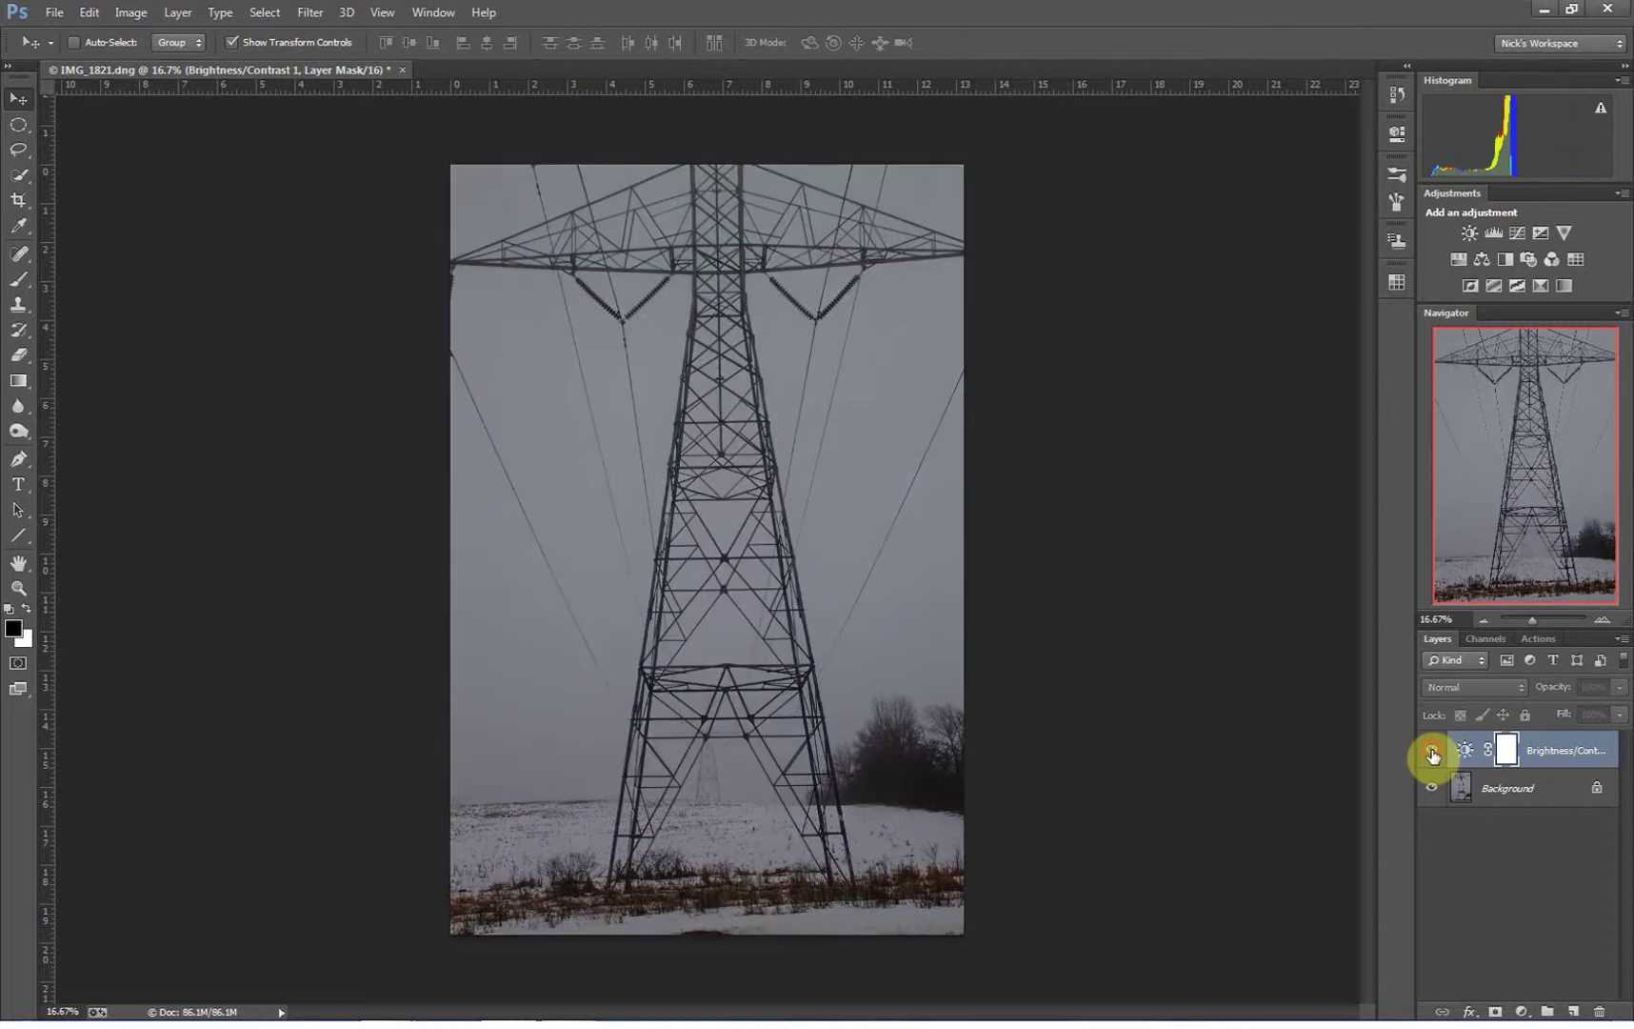
pyautogui.click(1433, 755)
pyautogui.click(1432, 755)
pyautogui.click(1433, 754)
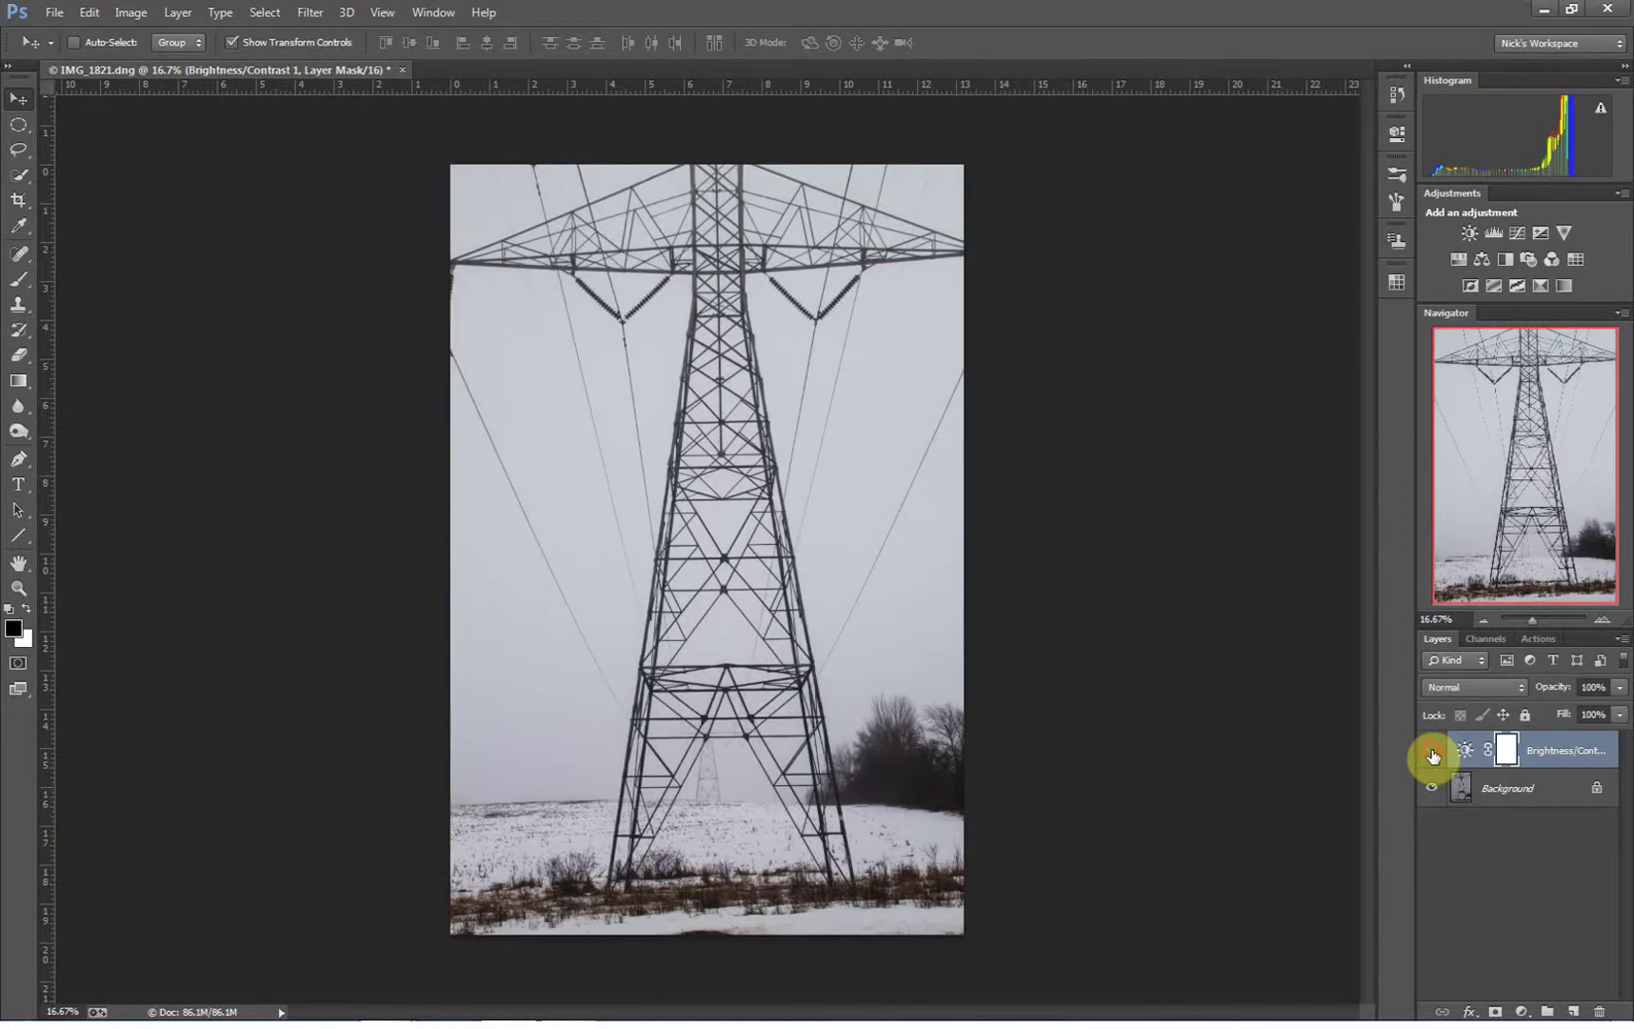
pyautogui.click(1432, 755)
pyautogui.click(1432, 754)
pyautogui.click(1432, 754)
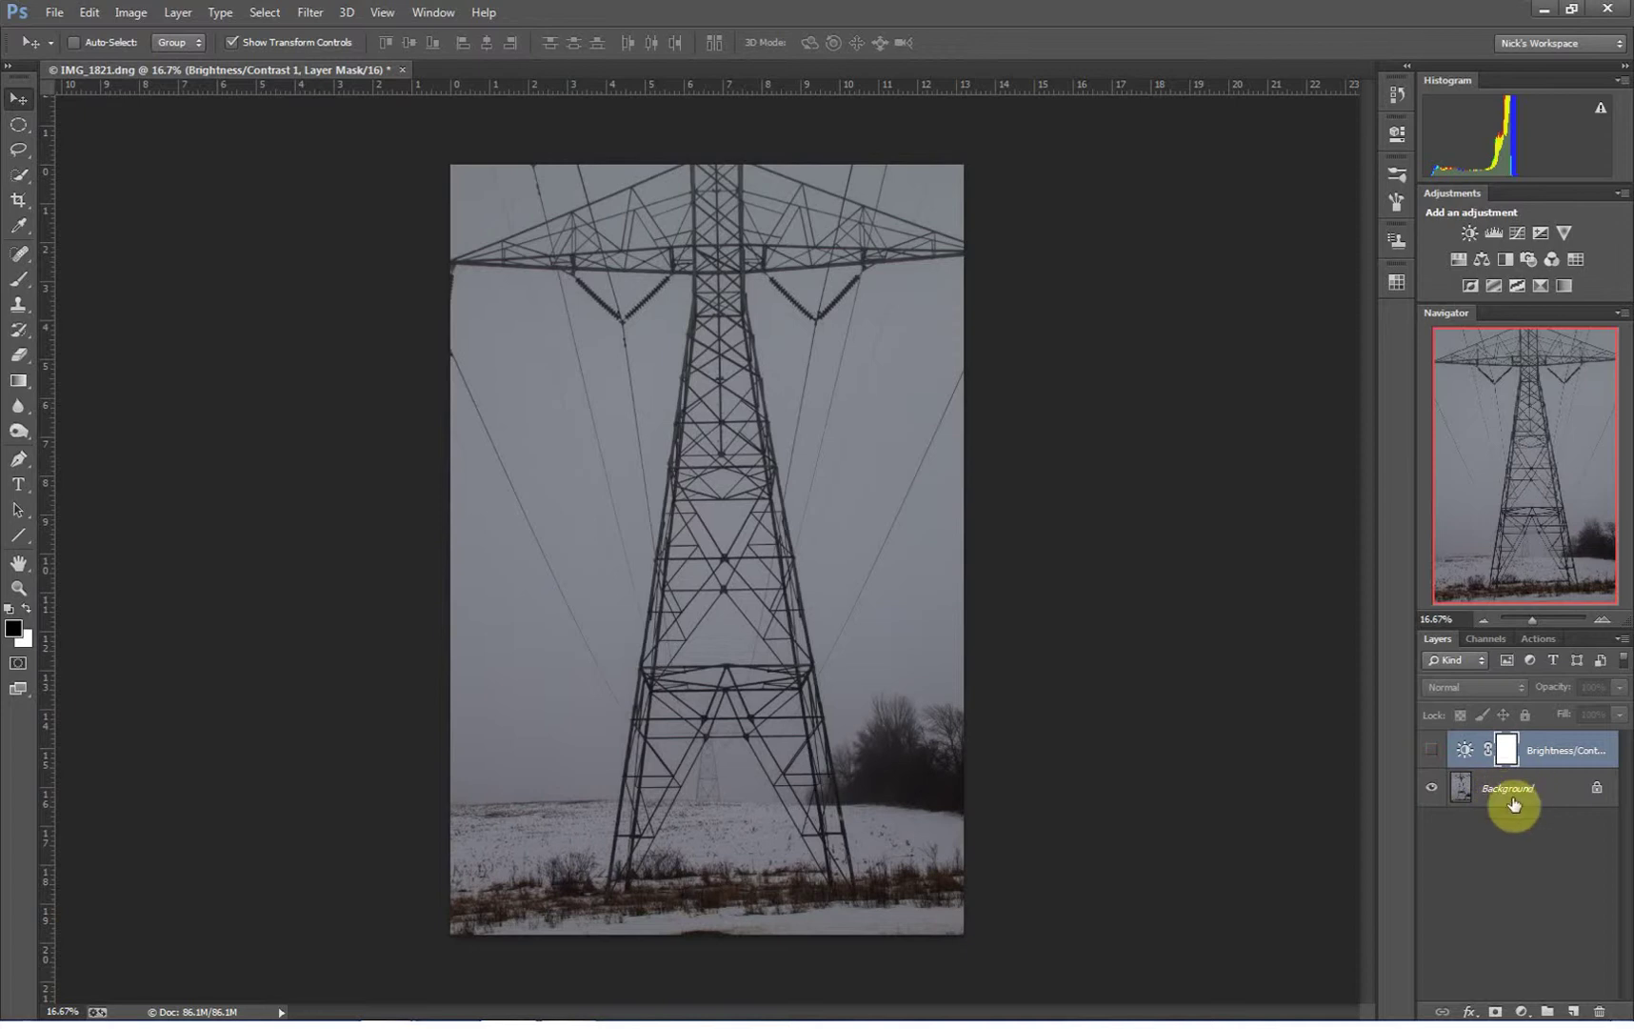
pyautogui.click(1432, 749)
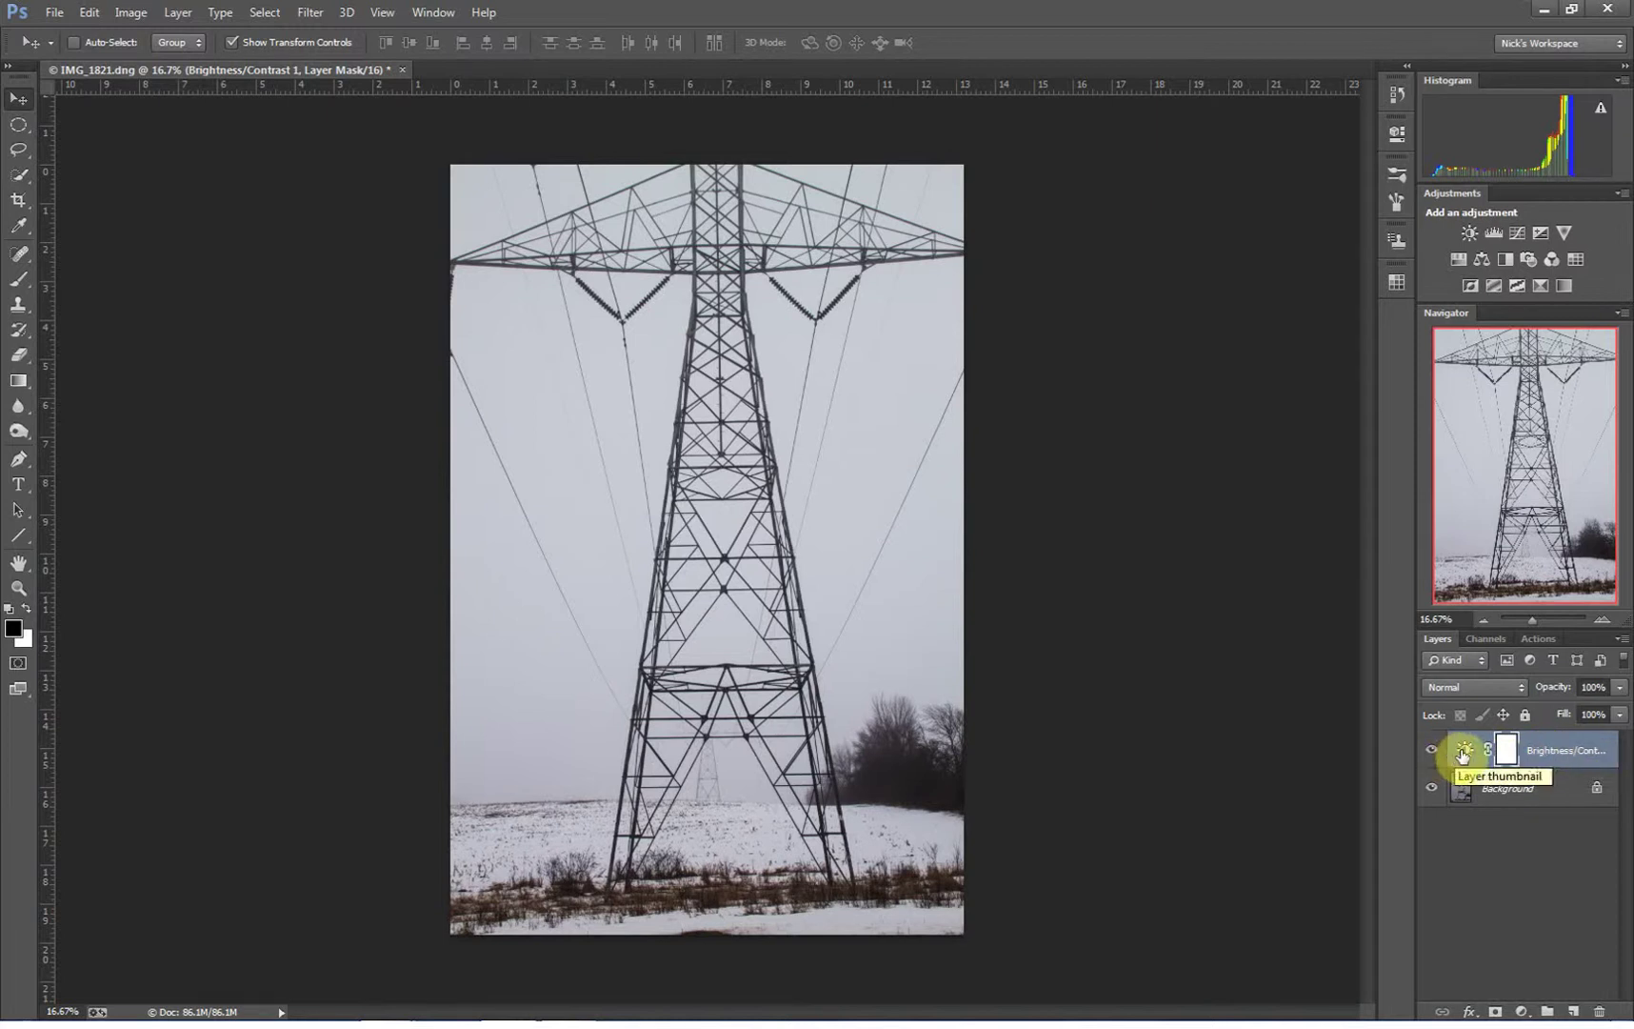
pyautogui.click(1431, 752)
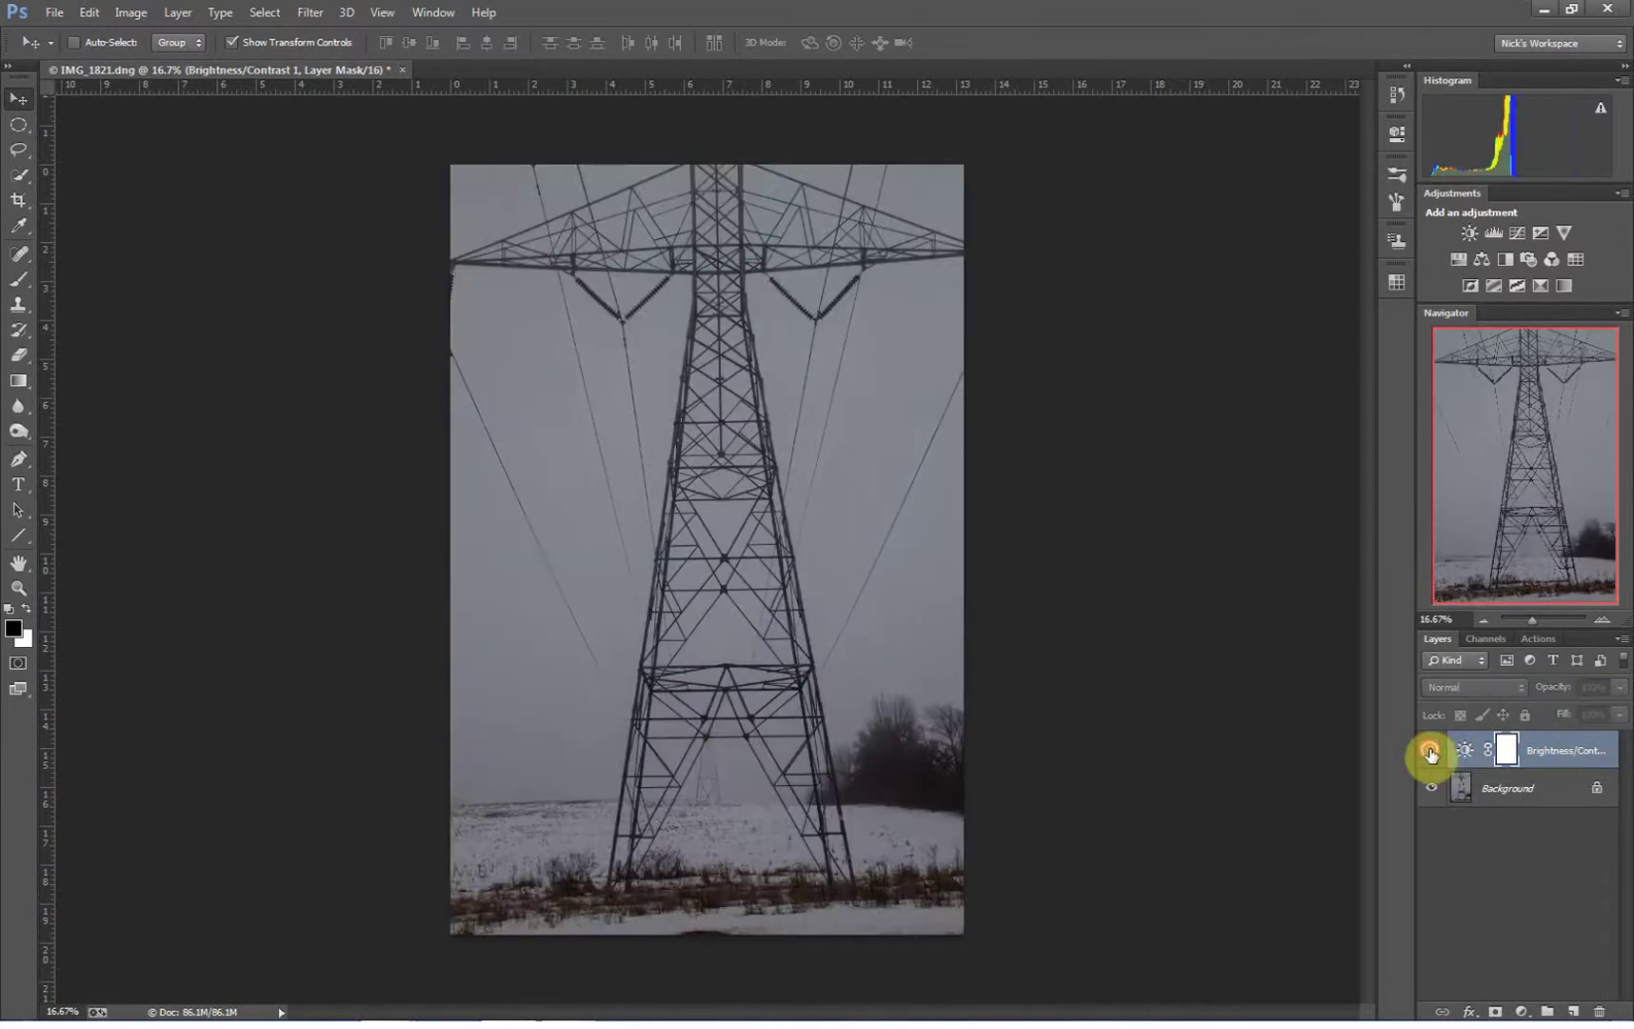
pyautogui.click(1431, 752)
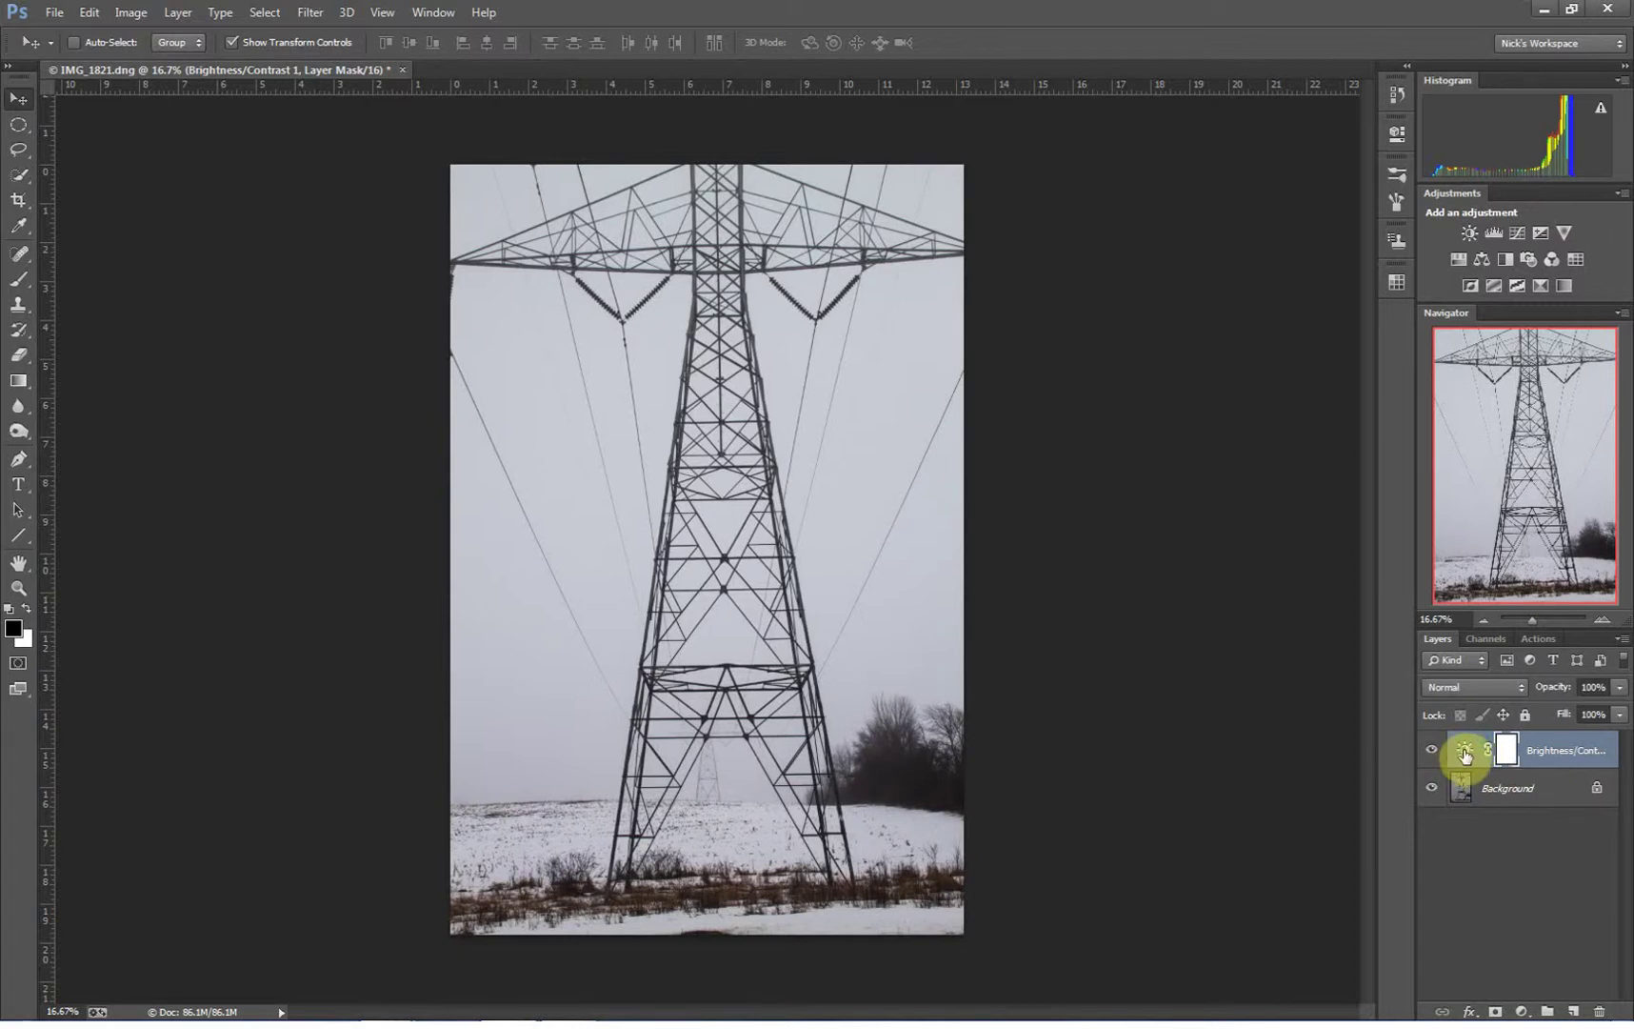
# Reopen the Brightness/Contrast layer's settings and set the brightness to 76.
pyautogui.doubleClick(1465, 752)
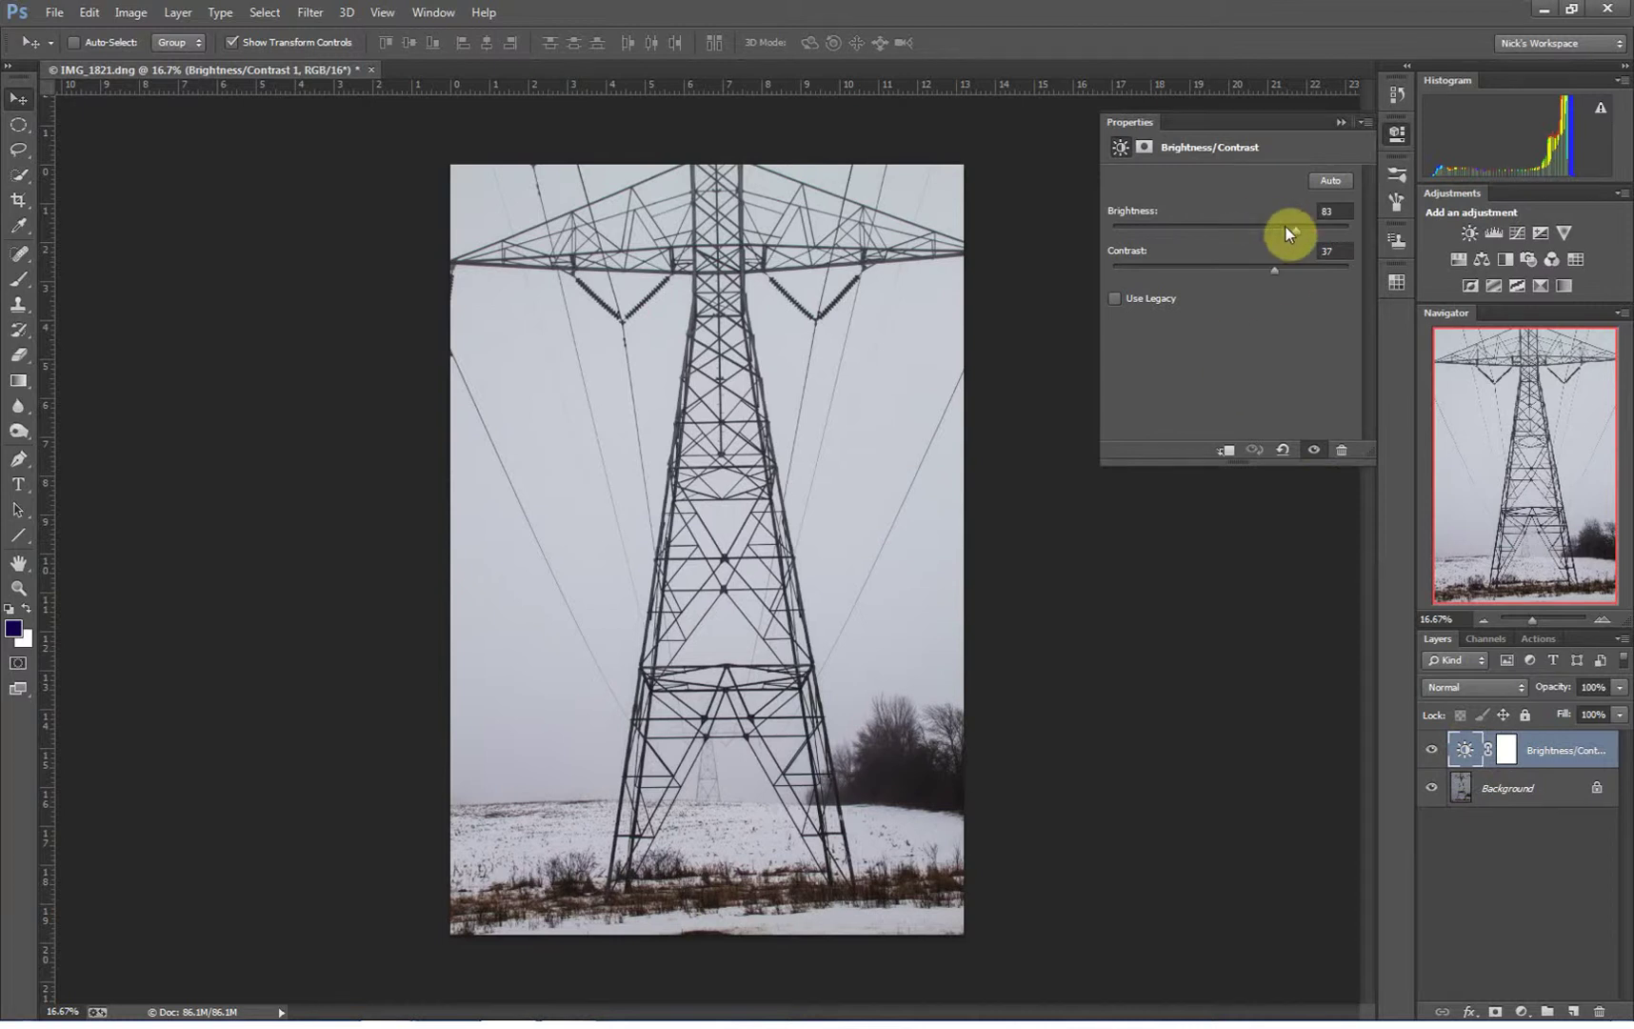
pyautogui.moveTo(1298, 228)
pyautogui.mouseDown()
pyautogui.moveTo(1240, 233)
pyautogui.moveTo(1293, 232)
pyautogui.mouseUp()
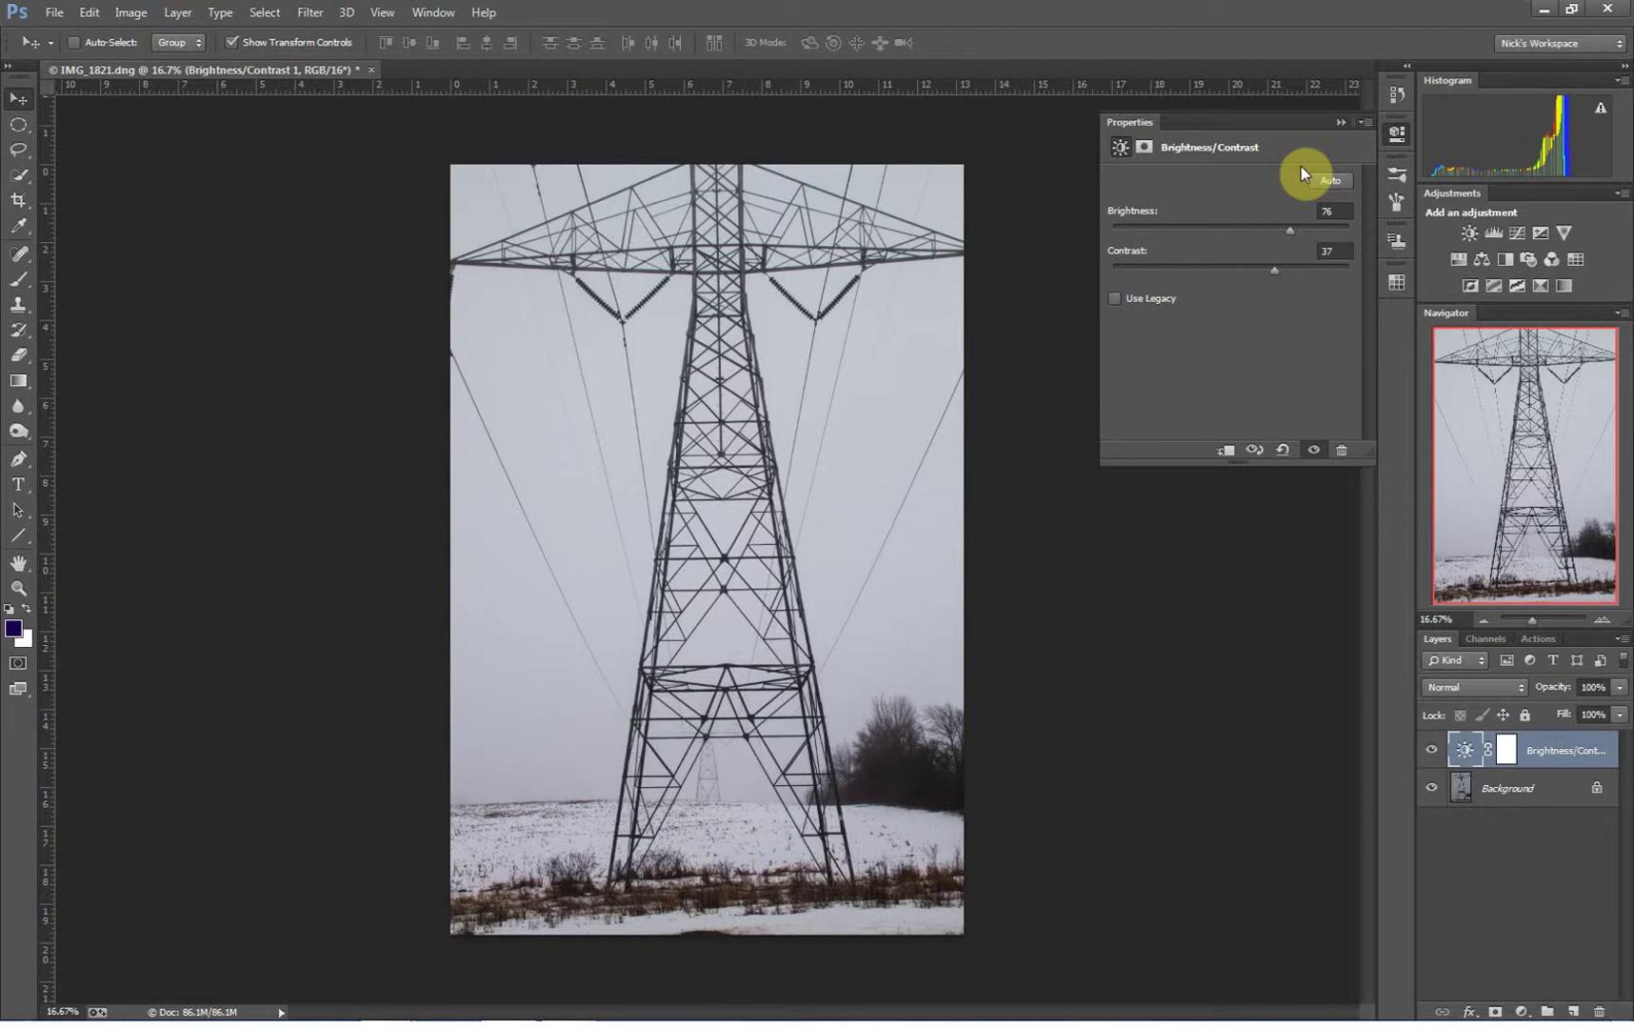
pyautogui.click(1337, 124)
pyautogui.doubleClick(1463, 752)
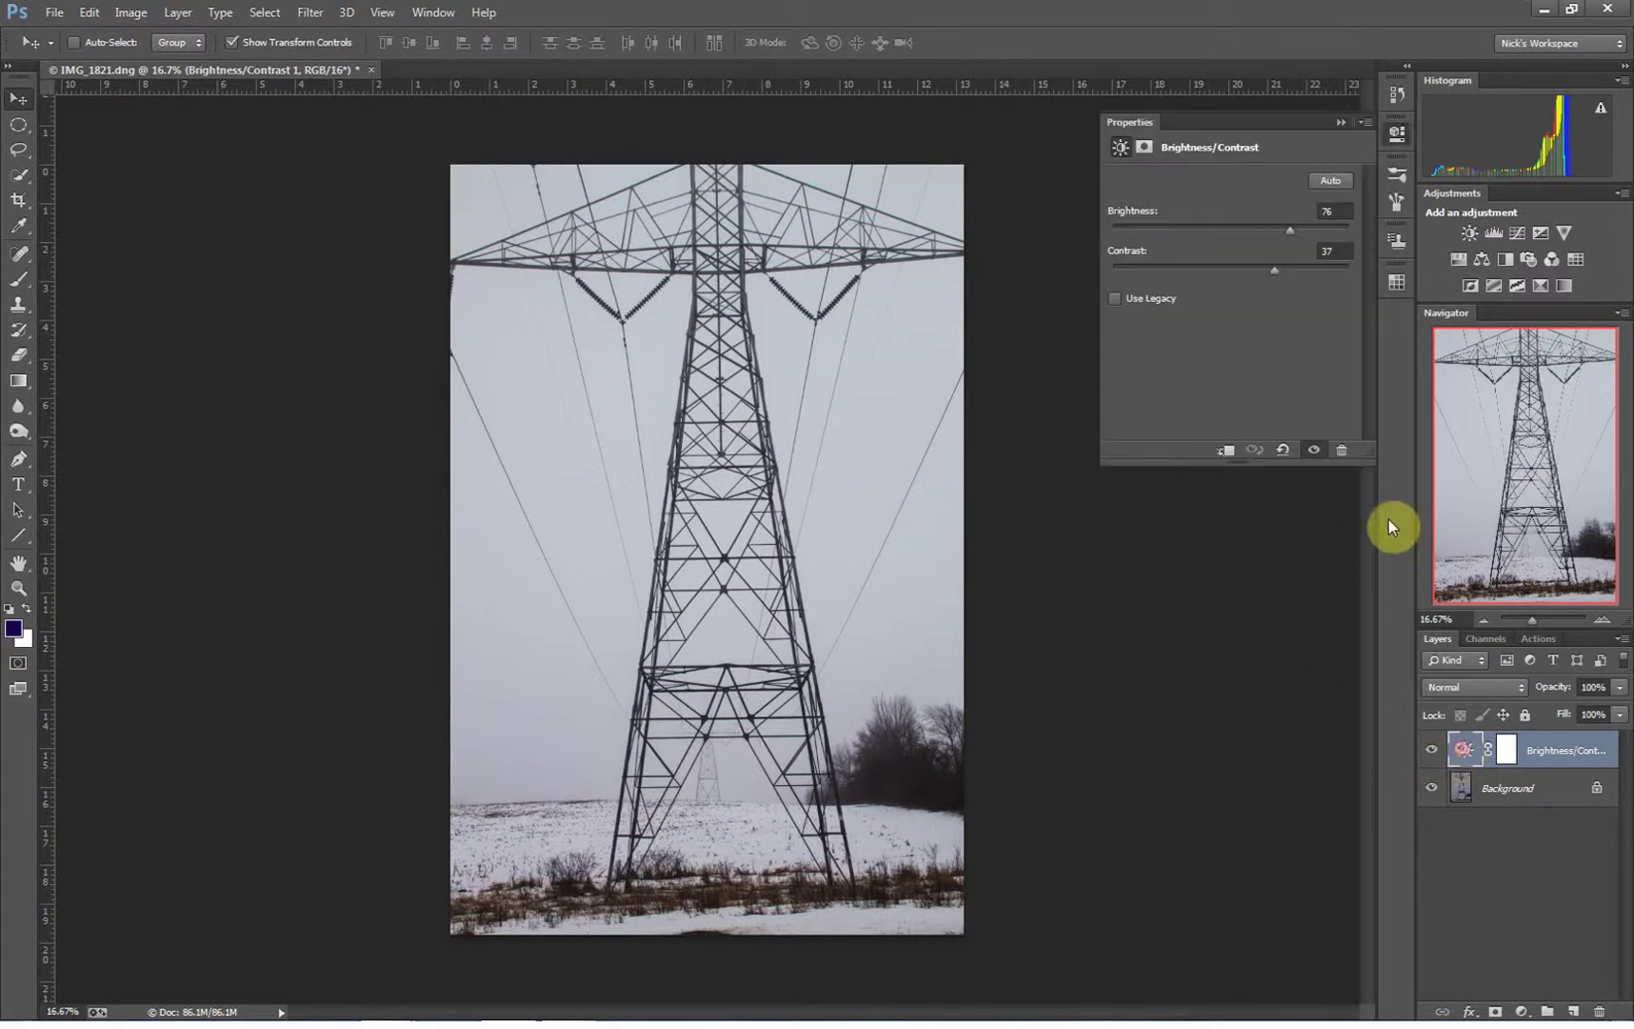
pyautogui.click(1339, 125)
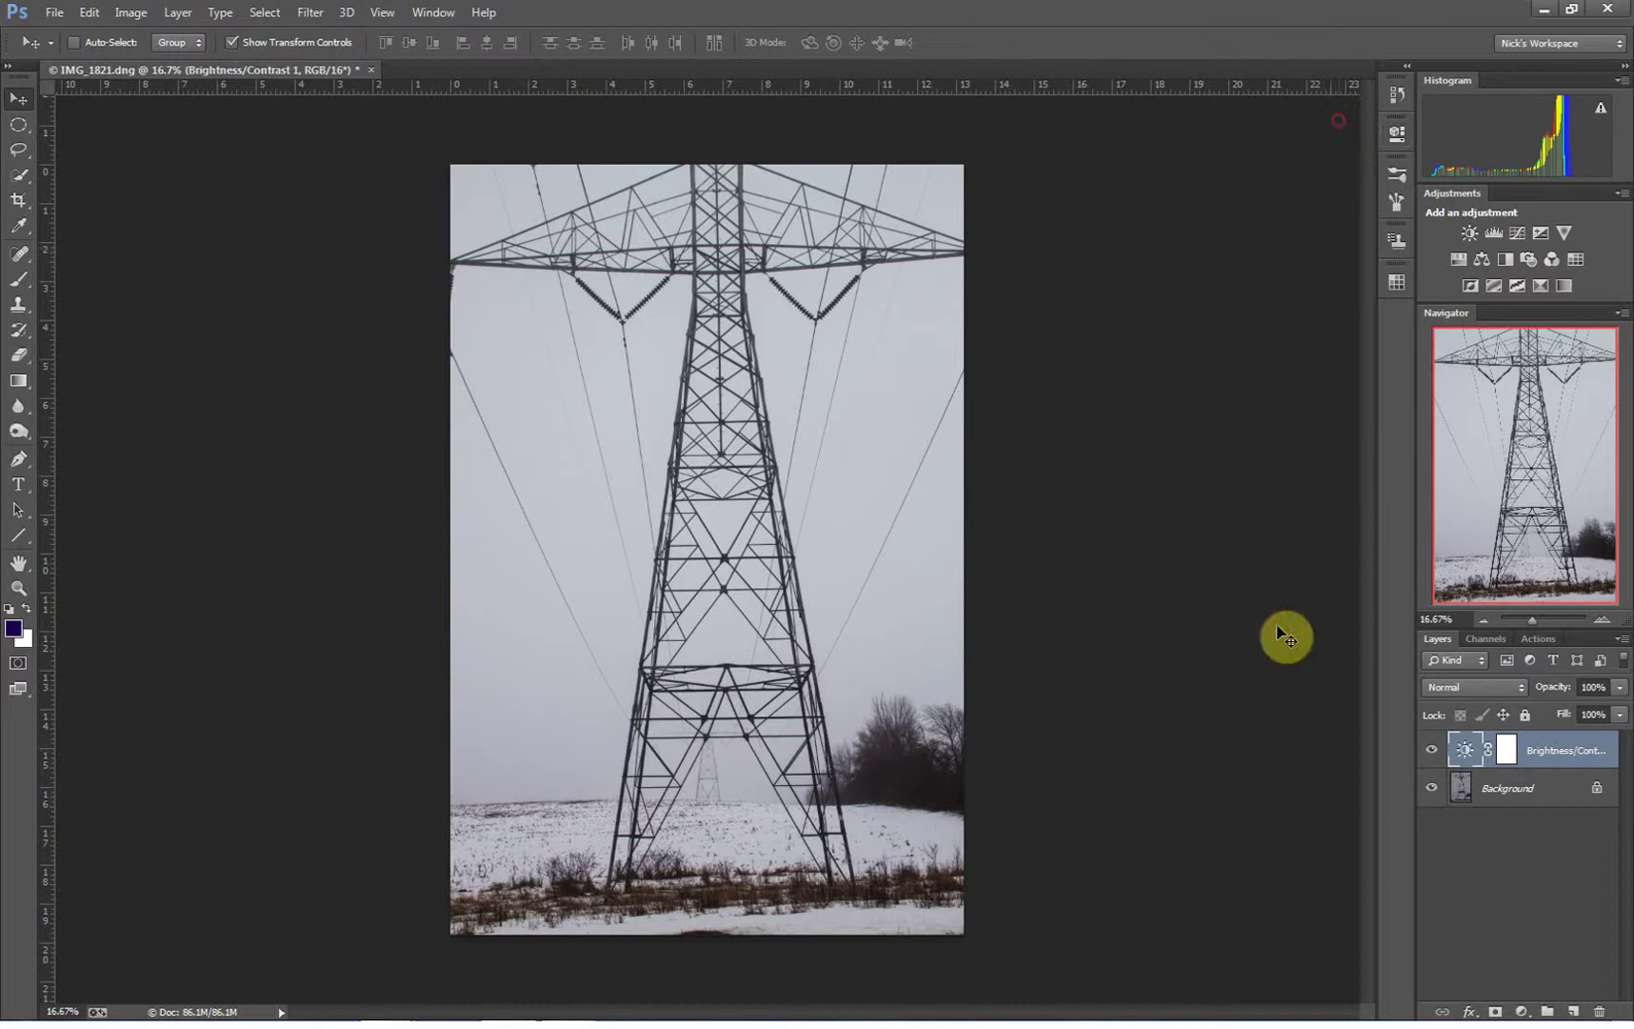
# Hide the Brightness/Contrast adjustment layer and select the Background layer.
pyautogui.click(1431, 750)
pyautogui.click(1433, 751)
pyautogui.click(1432, 750)
pyautogui.click(1492, 793)
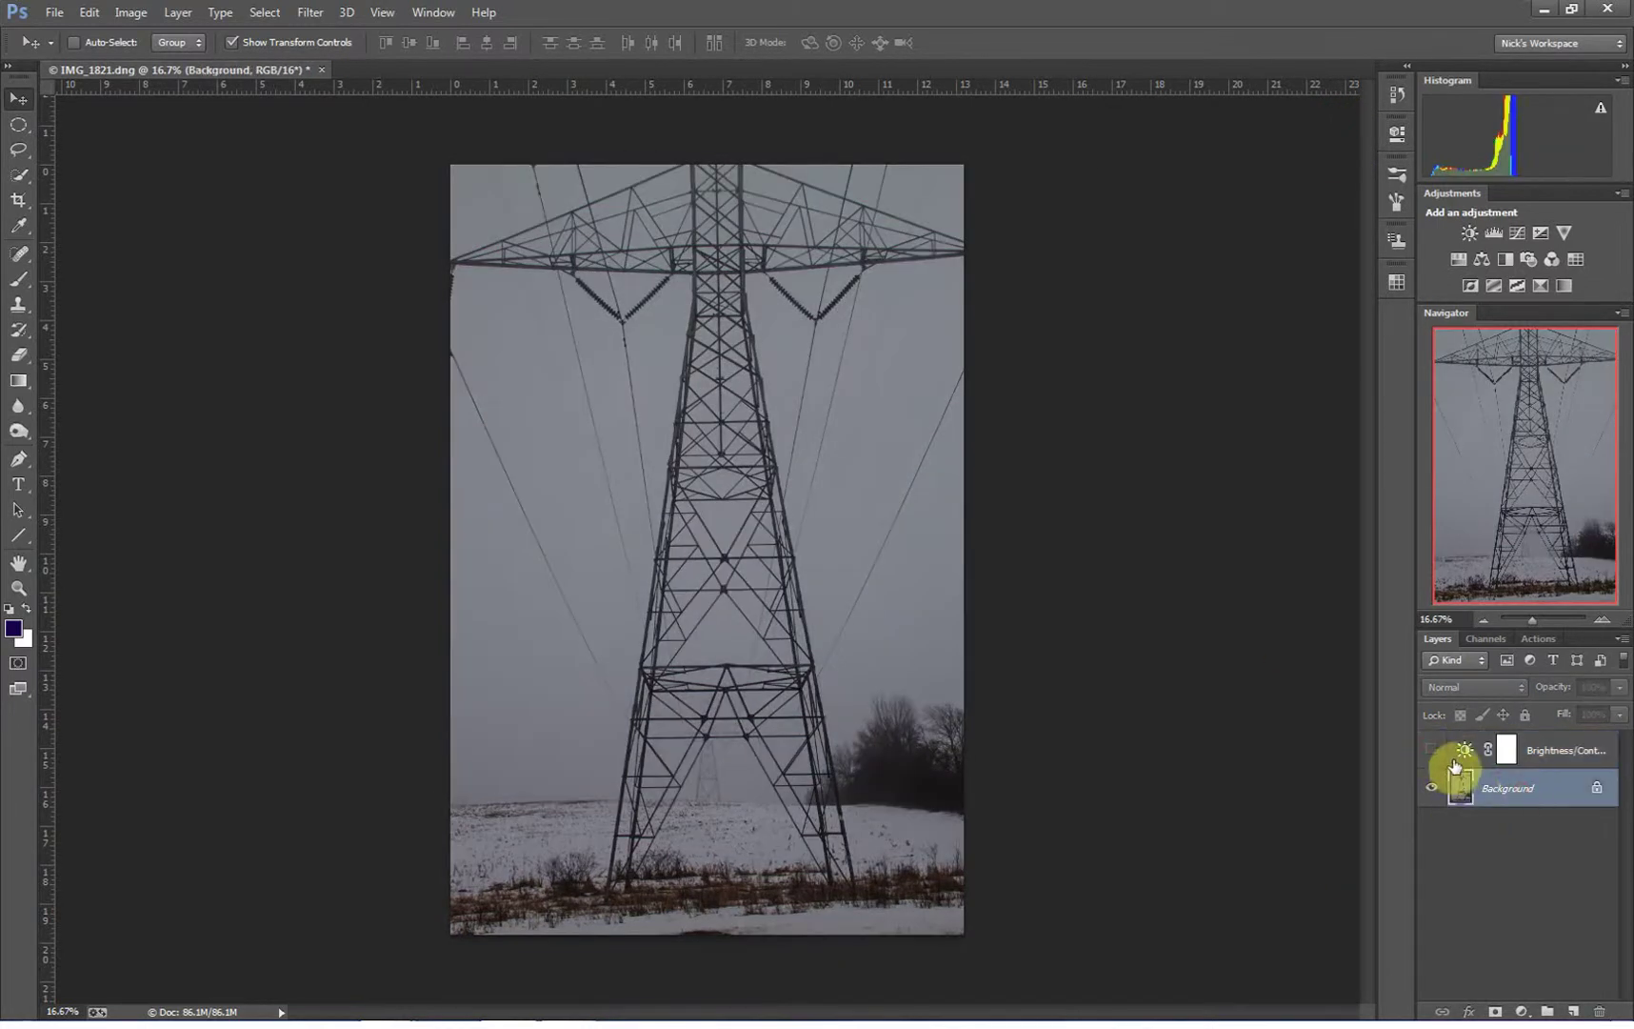
# Compare the image and its histogram with and without the Brightness/Contrast layer, leaving that layer hidden.
pyautogui.click(1432, 750)
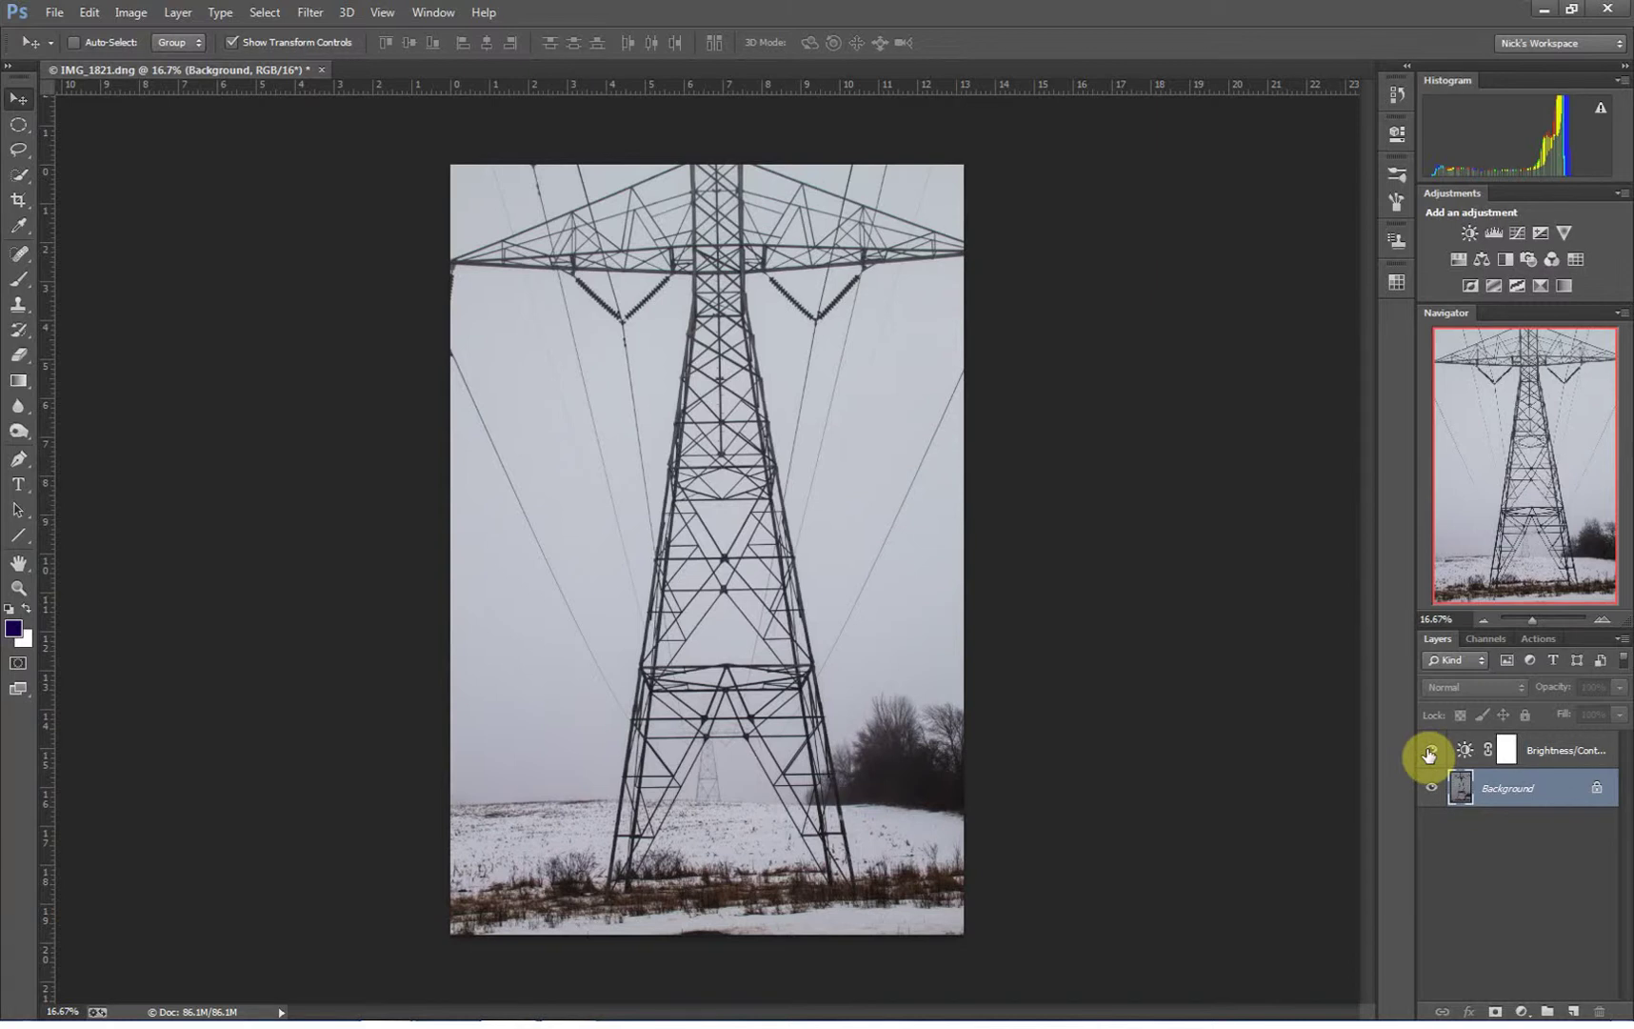
pyautogui.click(1428, 753)
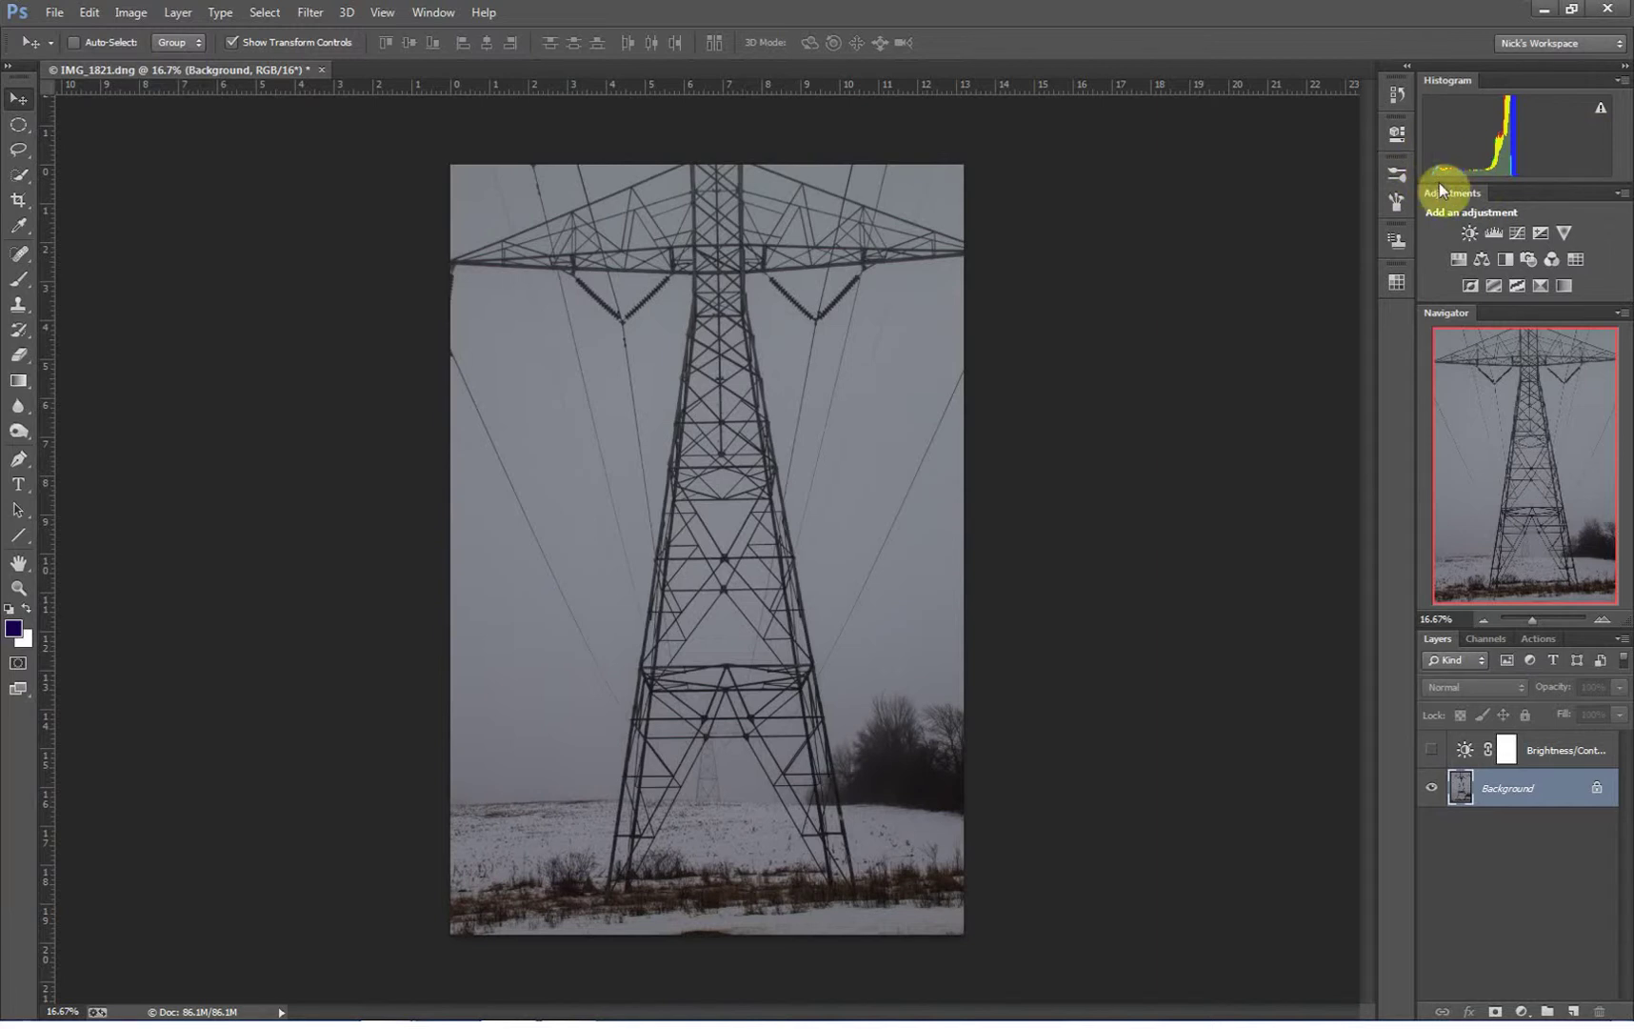
pyautogui.click(1433, 752)
pyautogui.click(1433, 753)
pyautogui.click(1433, 753)
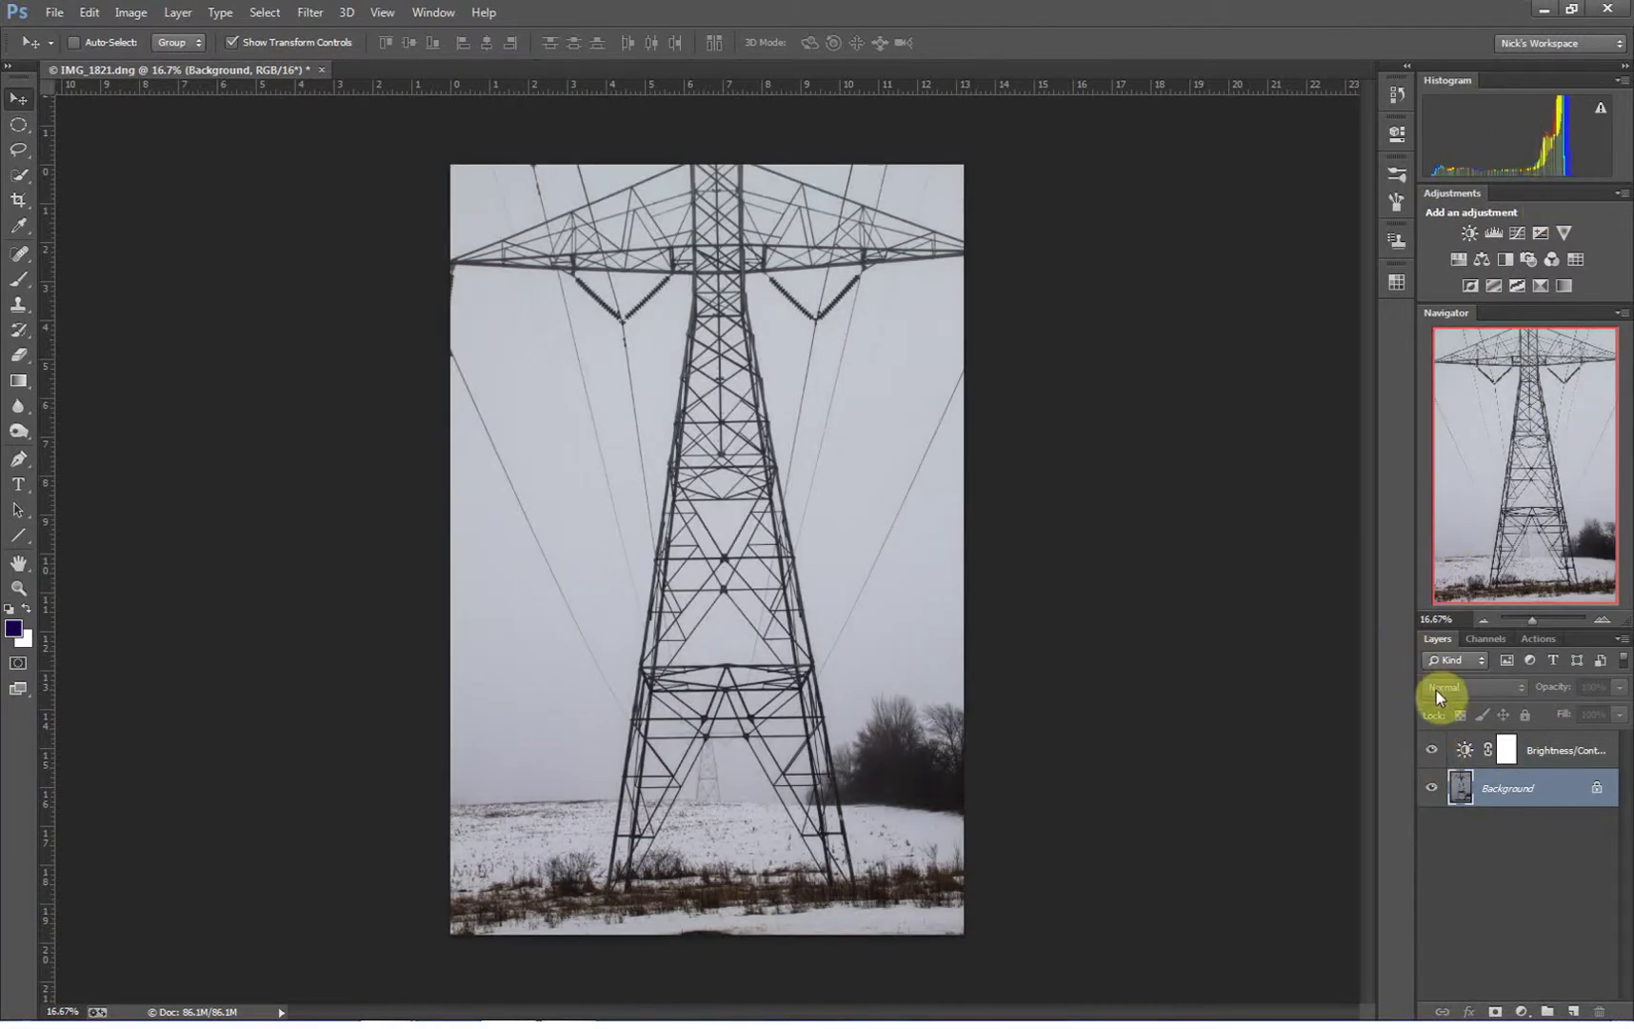
pyautogui.click(1431, 750)
pyautogui.click(1431, 751)
pyautogui.click(1430, 750)
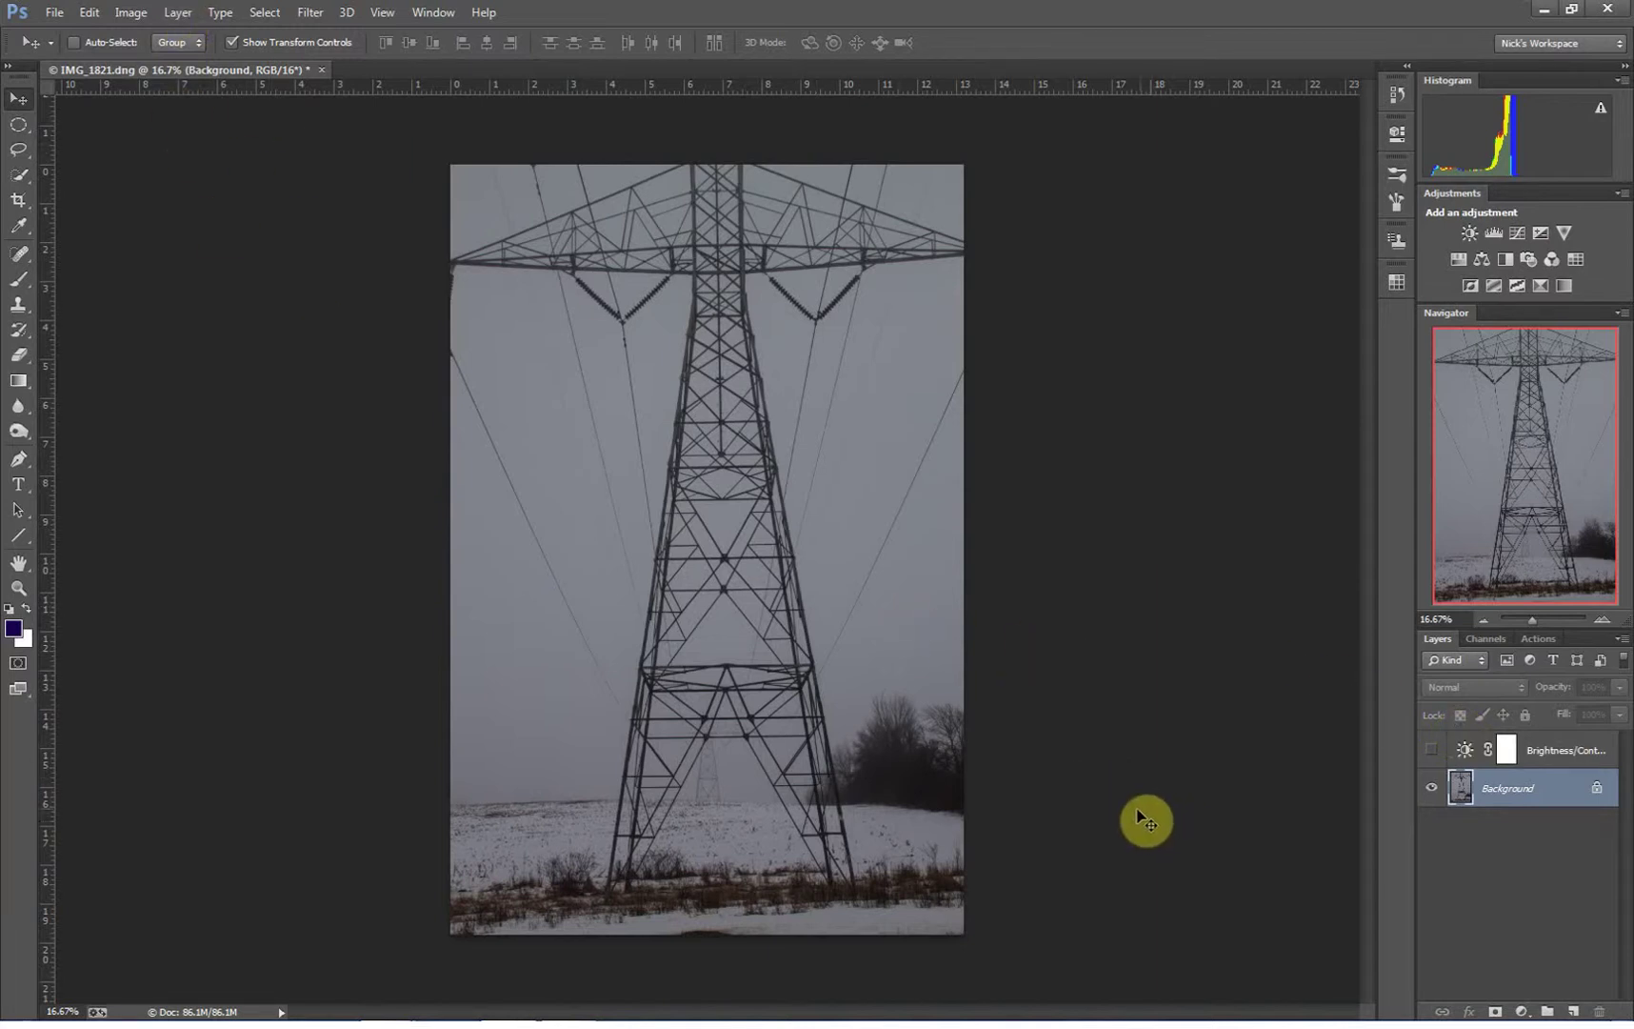
# Add a Levels adjustment layer directly above the Background layer.
pyautogui.click(1523, 1012)
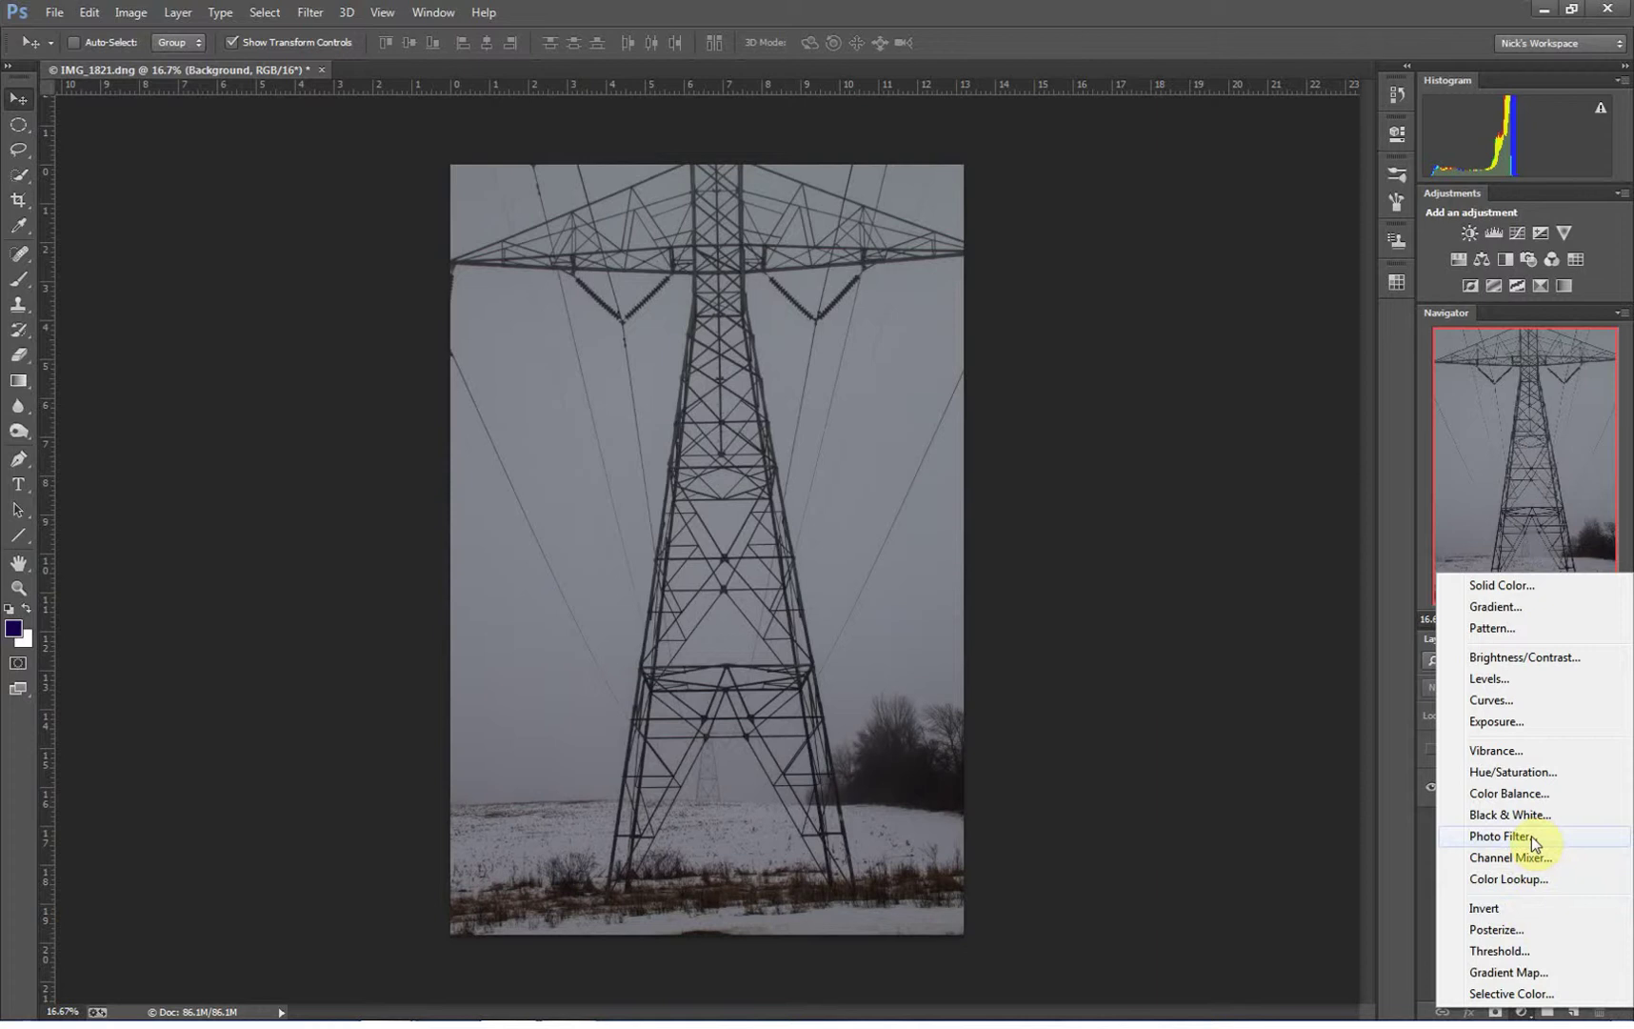
pyautogui.click(1489, 678)
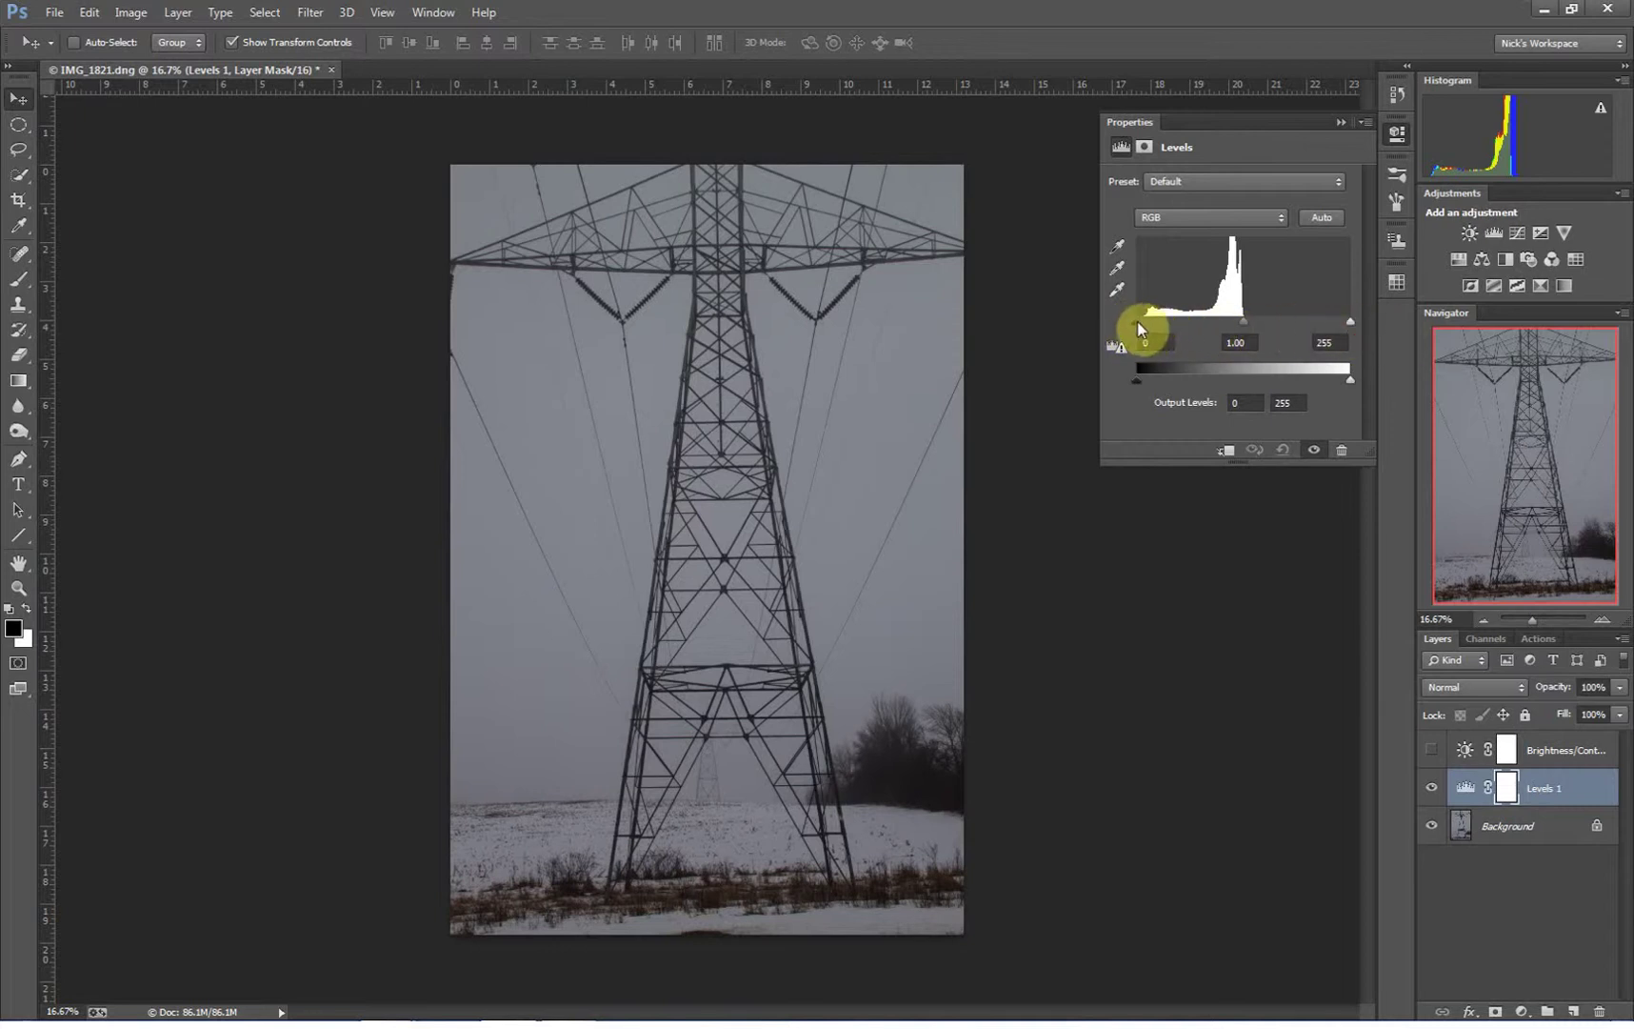
# Test the Levels input extremes by raising black to 160 and lowering white to 16, restoring them to 0 and 255.
pyautogui.moveTo(1138, 322); pyautogui.dragTo(1274, 329)
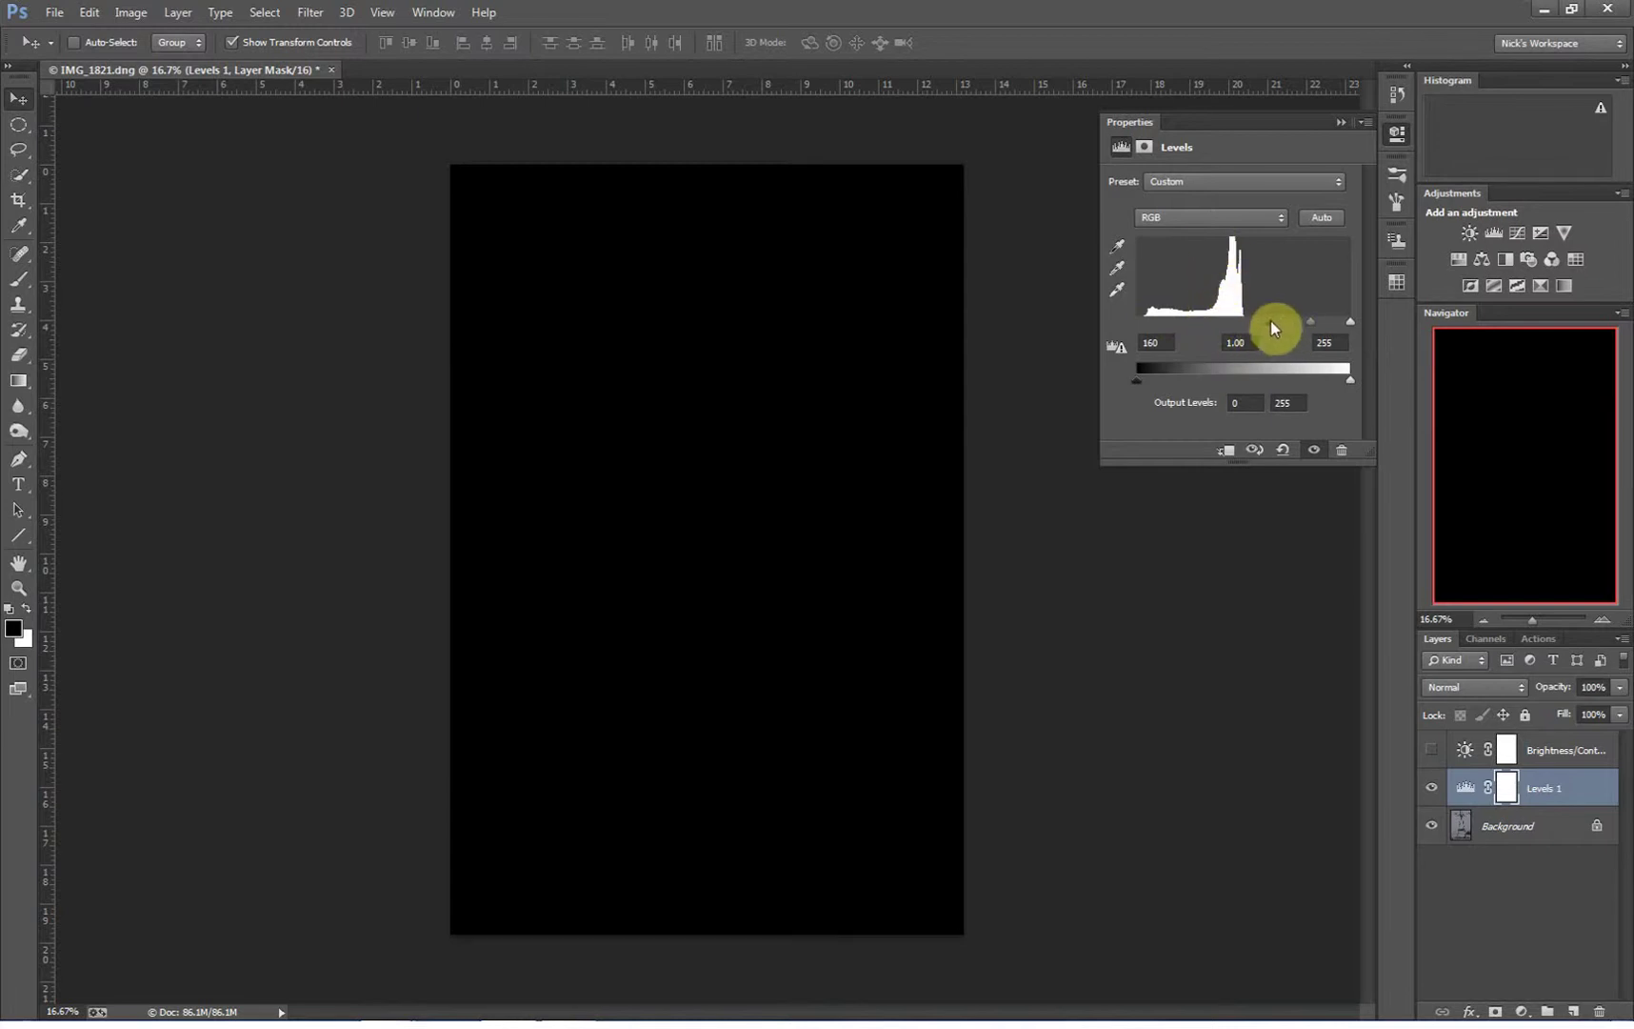
pyautogui.moveTo(1310, 322); pyautogui.dragTo(1120, 333)
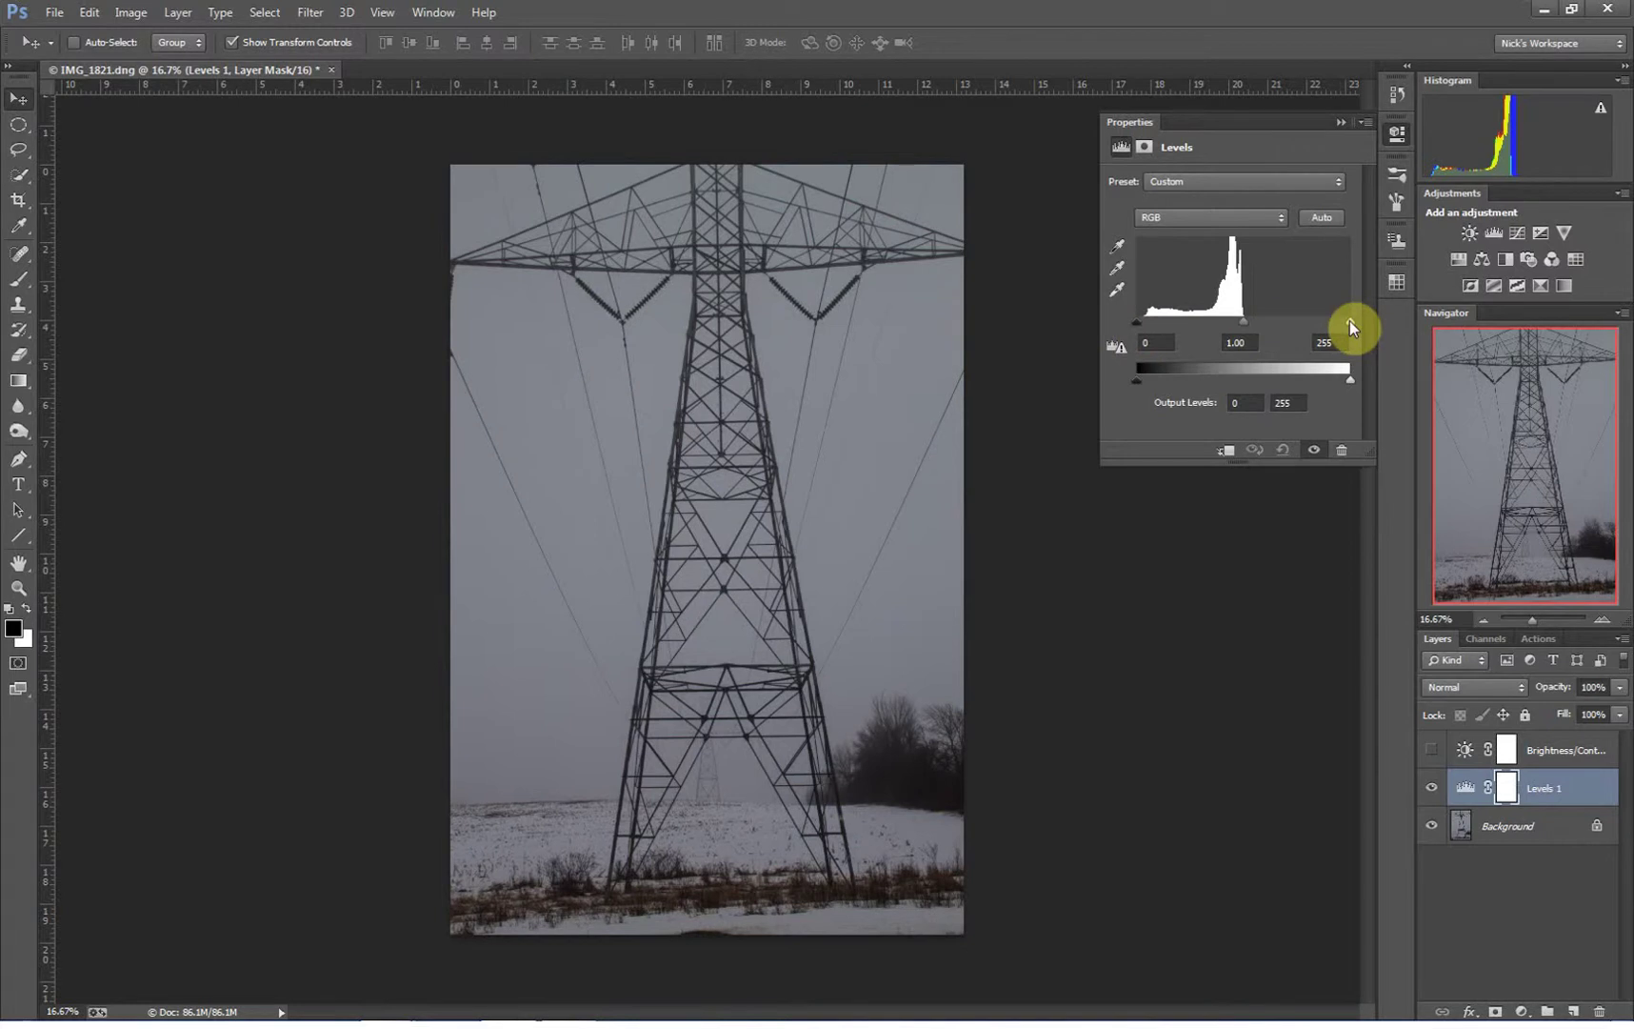
pyautogui.moveTo(1351, 324); pyautogui.dragTo(1310, 327)
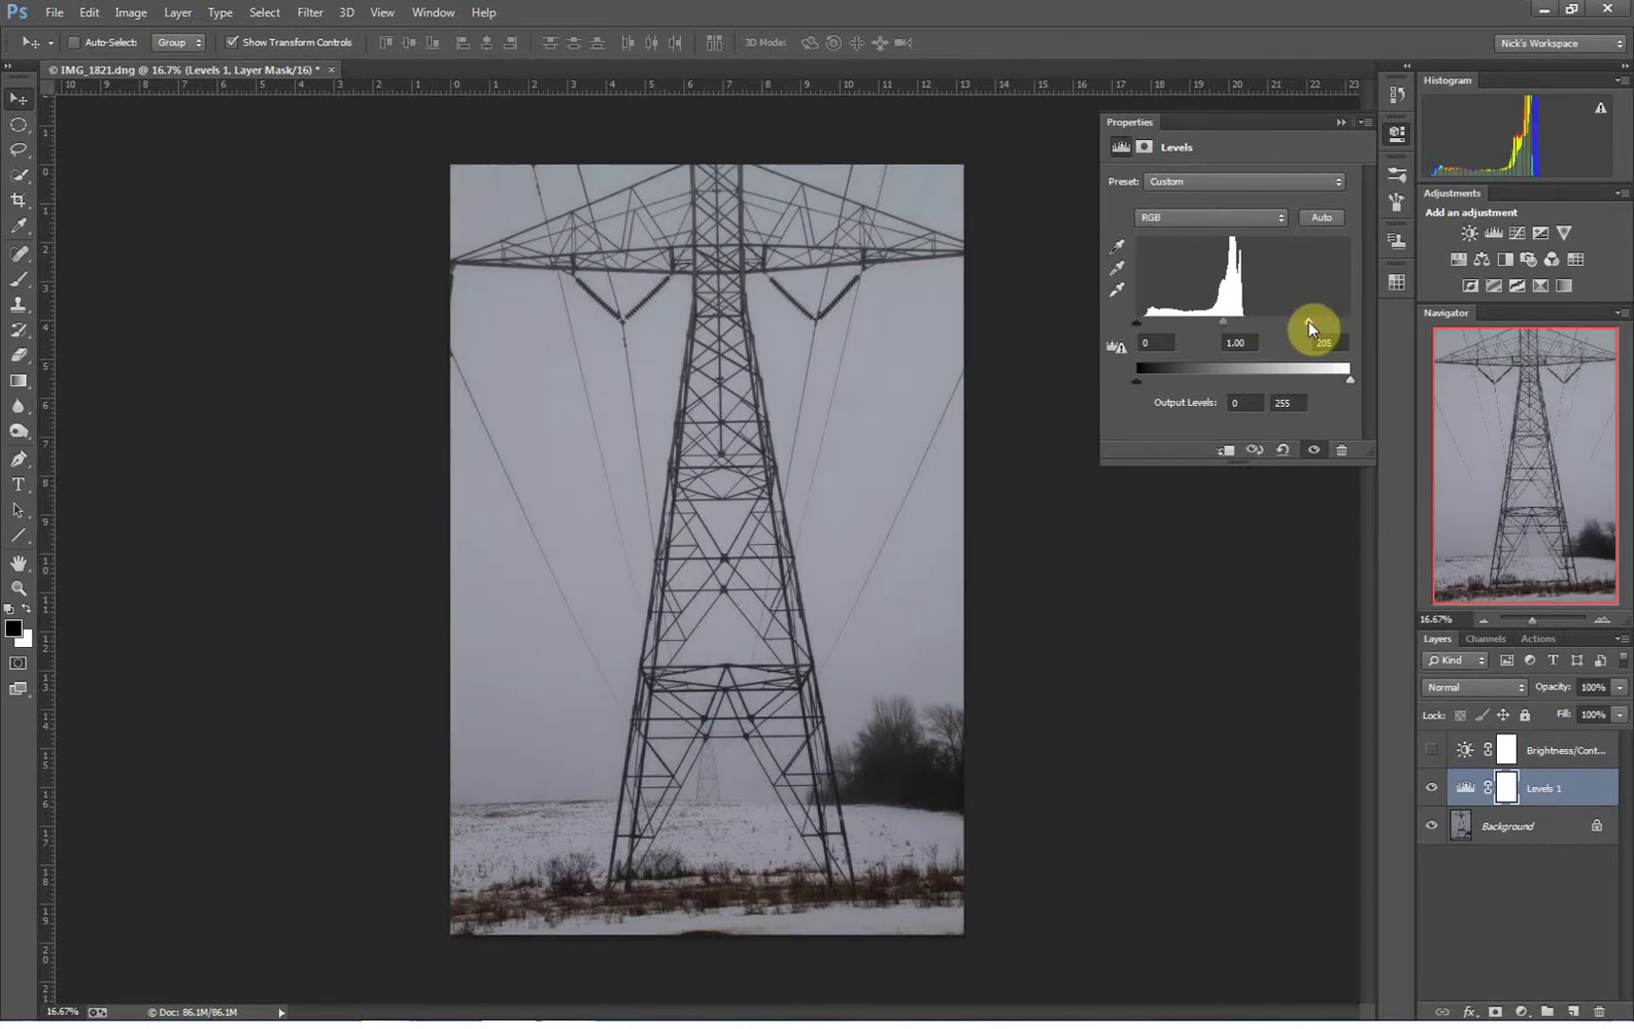
pyautogui.moveTo(1310, 327); pyautogui.dragTo(1151, 329)
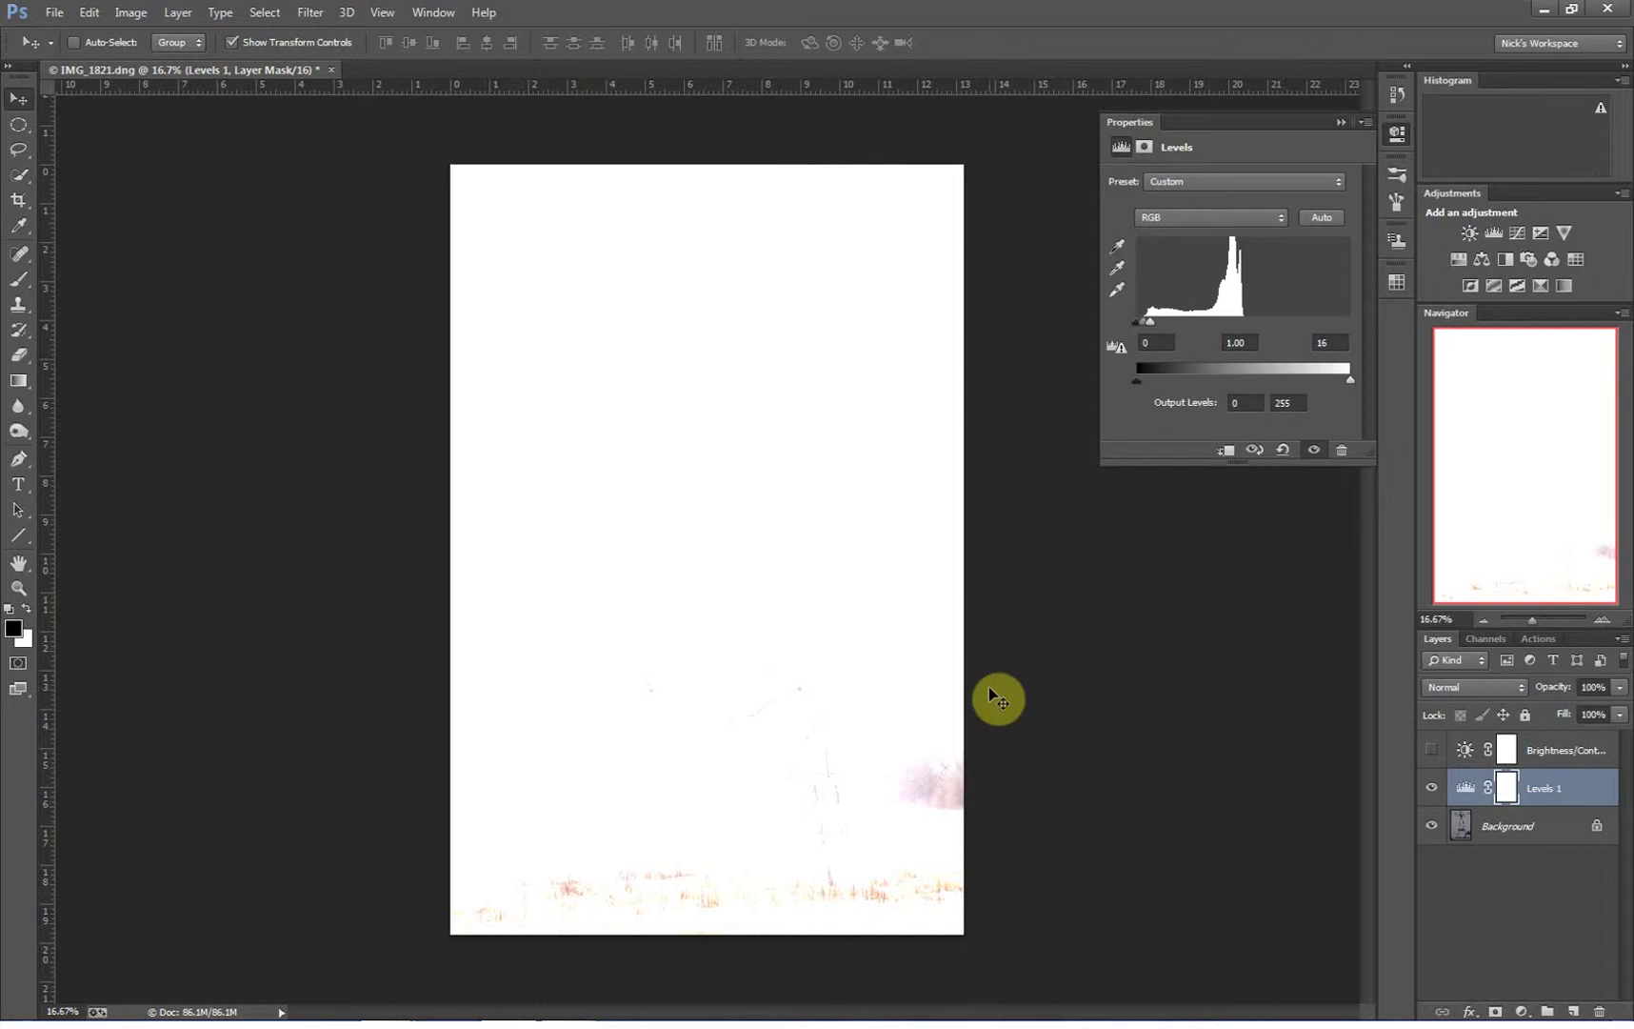
pyautogui.moveTo(1152, 331); pyautogui.dragTo(1353, 328)
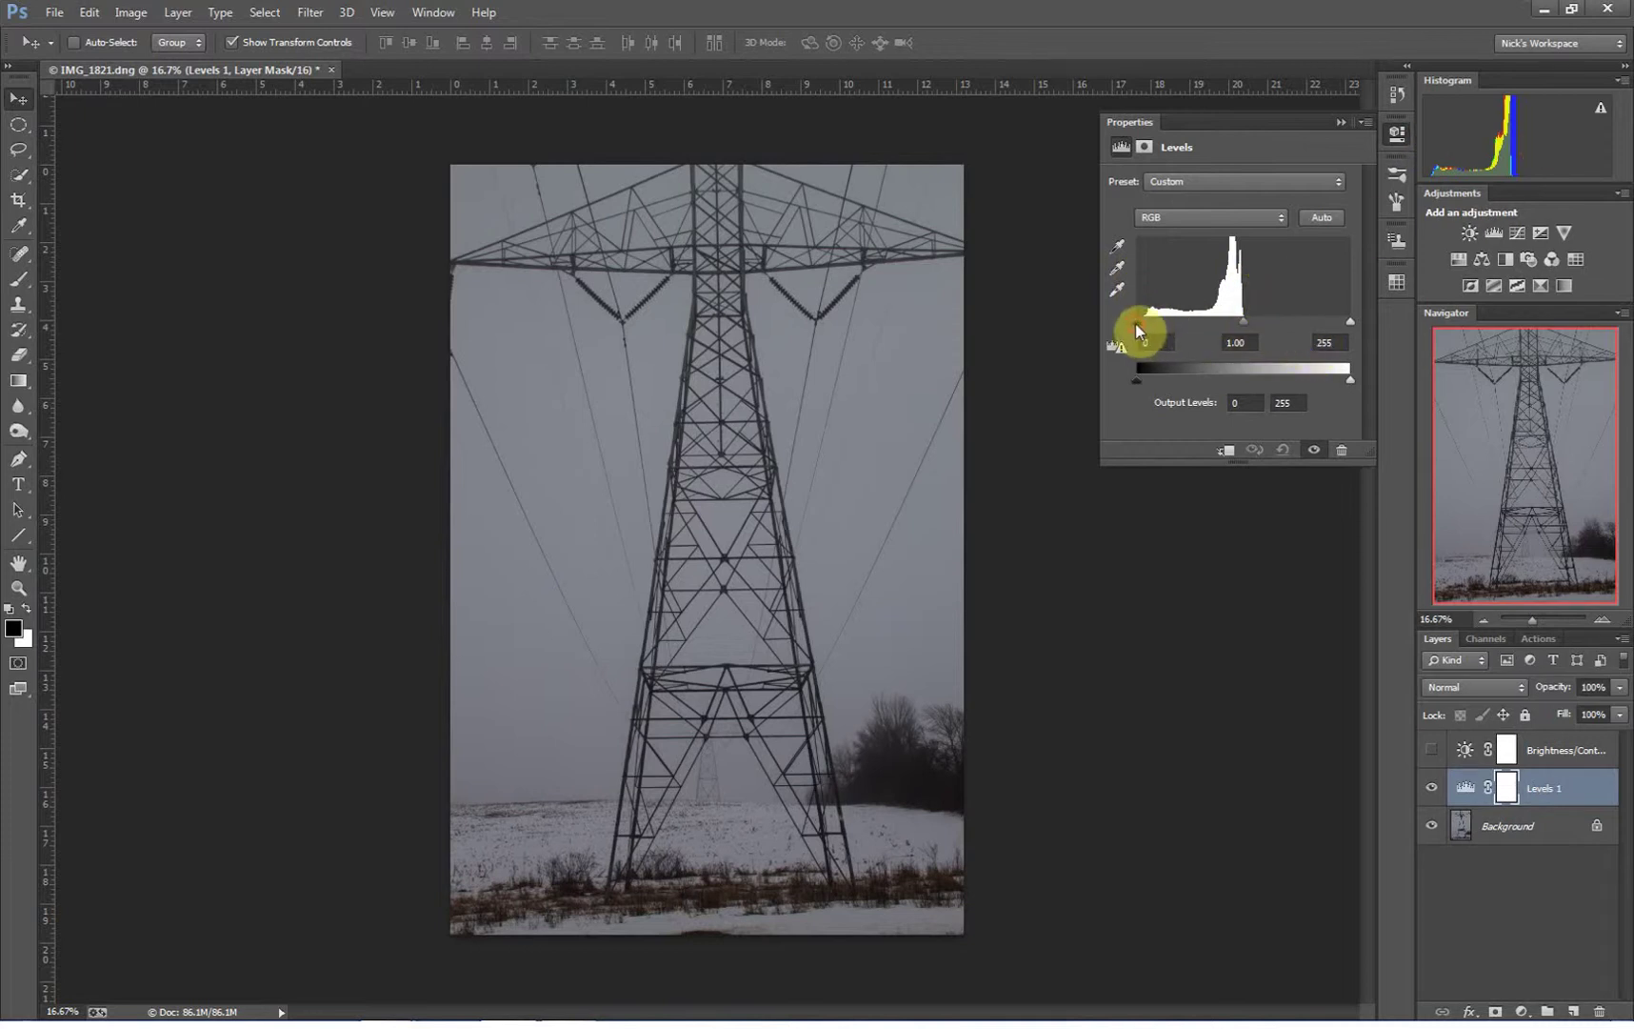
# Set the Levels inputs to black 7, midtone 1.05 and white 144, and delete the hidden Brightness/Contrast layer.
pyautogui.moveTo(1136, 323); pyautogui.dragTo(1141, 323)
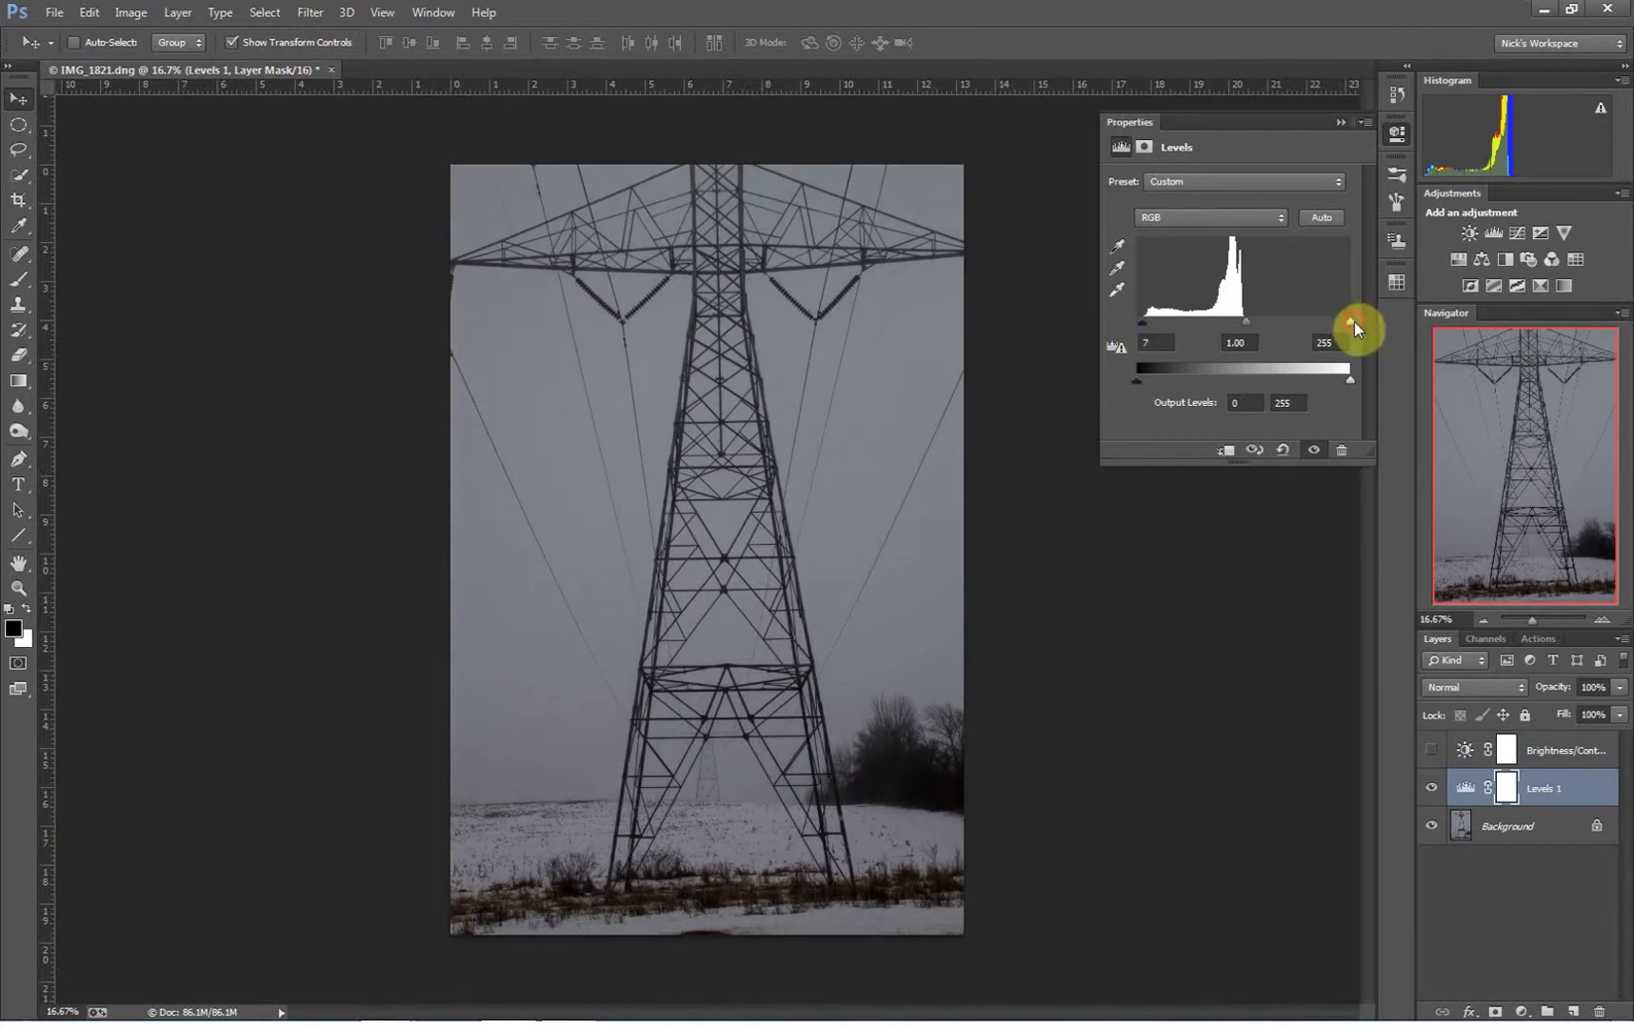
pyautogui.moveTo(1353, 324); pyautogui.dragTo(1258, 324)
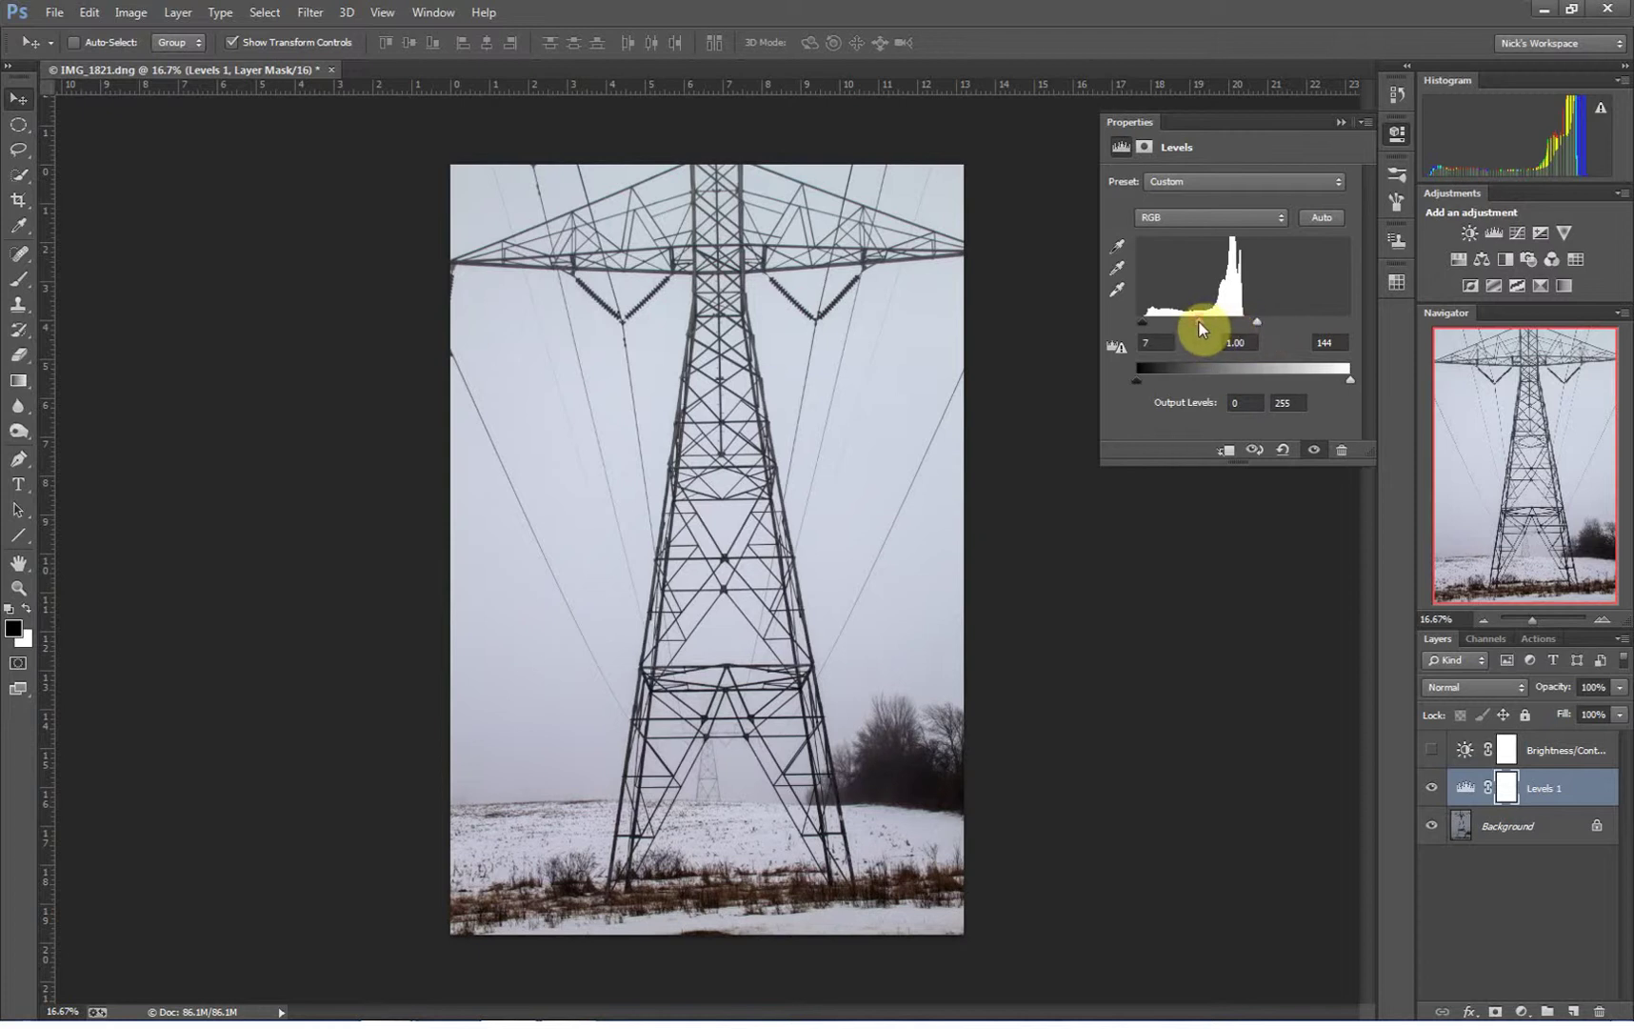
pyautogui.moveTo(1200, 329)
pyautogui.mouseDown()
pyautogui.moveTo(1215, 329)
pyautogui.moveTo(1181, 328)
pyautogui.moveTo(1216, 328)
pyautogui.moveTo(1198, 329)
pyautogui.mouseUp()
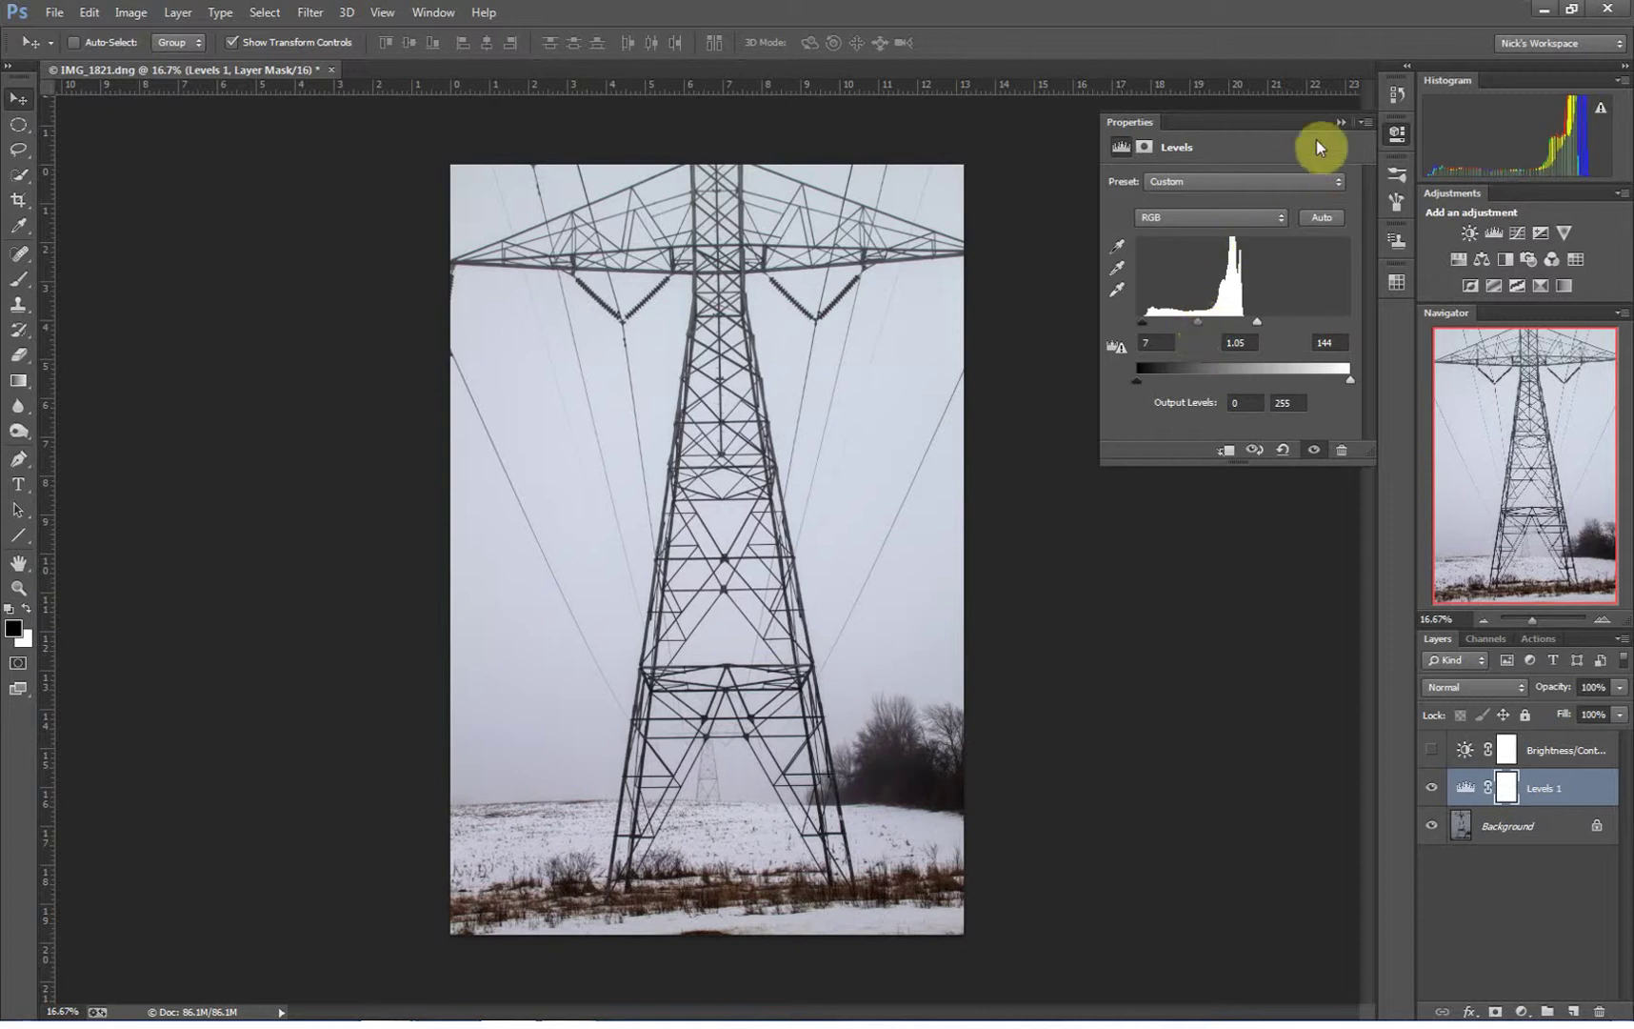
pyautogui.click(1341, 124)
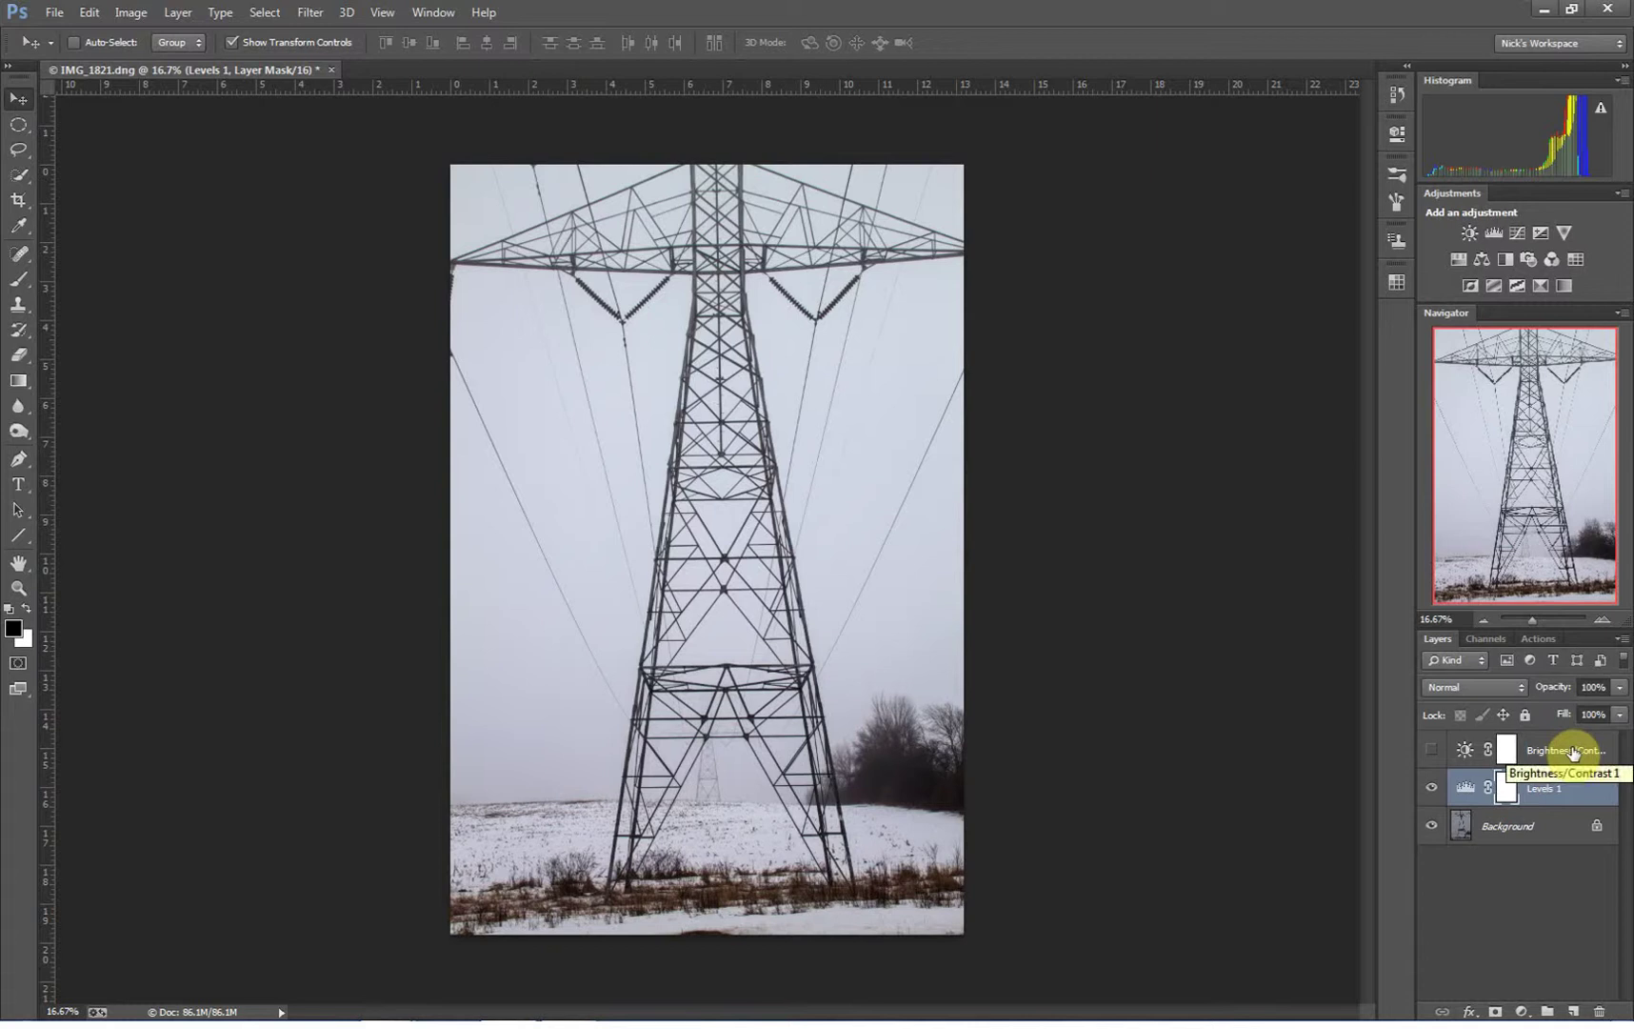
pyautogui.moveTo(1572, 752); pyautogui.dragTo(1596, 1005)
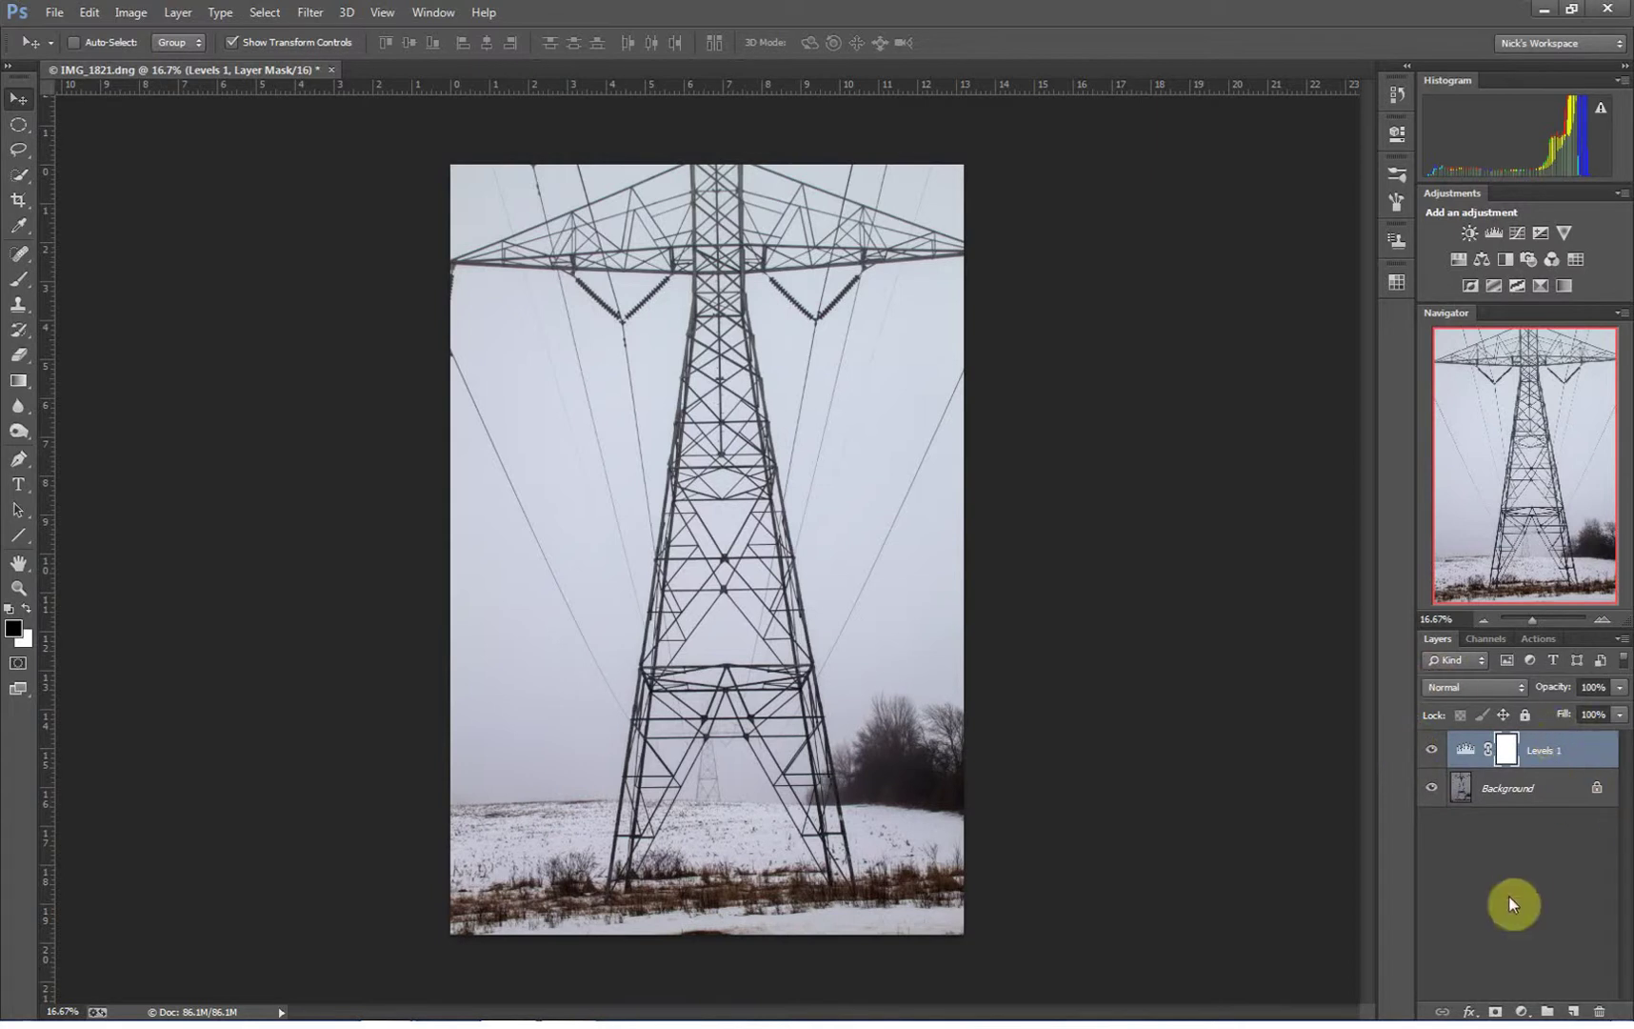
# Add a Photo Filter adjustment layer above Levels 1, trying Warming Filter (LBA) and choosing Warming Filter (81).
pyautogui.click(1522, 1007)
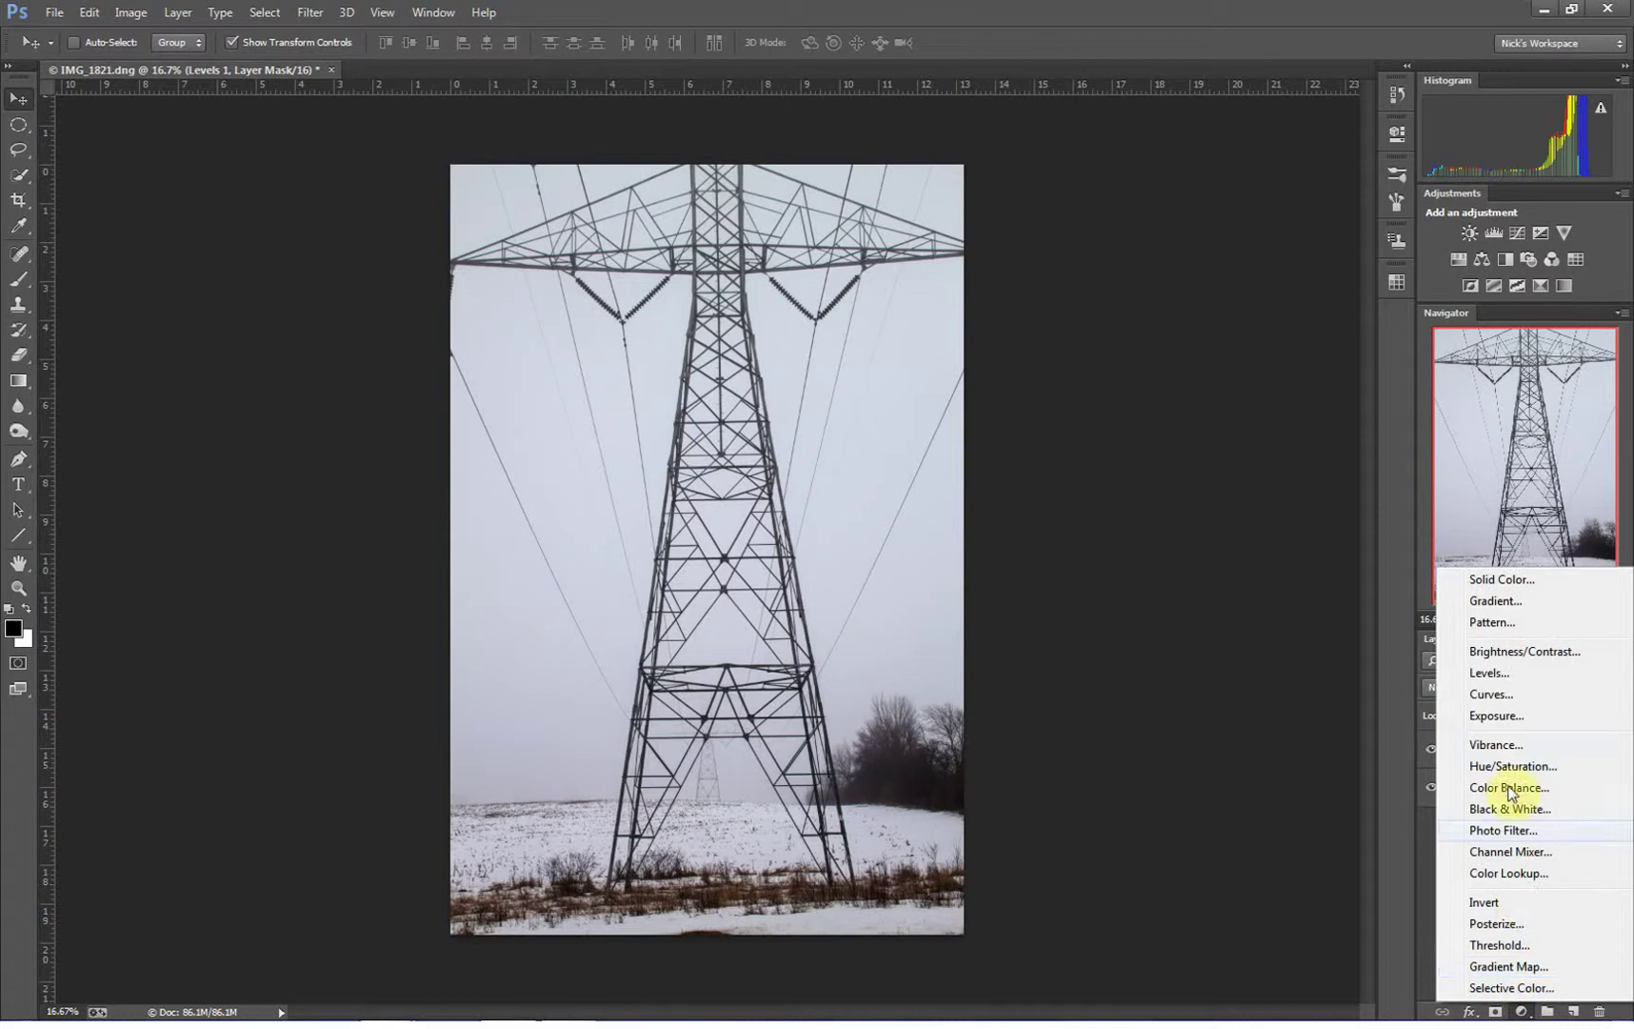
pyautogui.click(1505, 830)
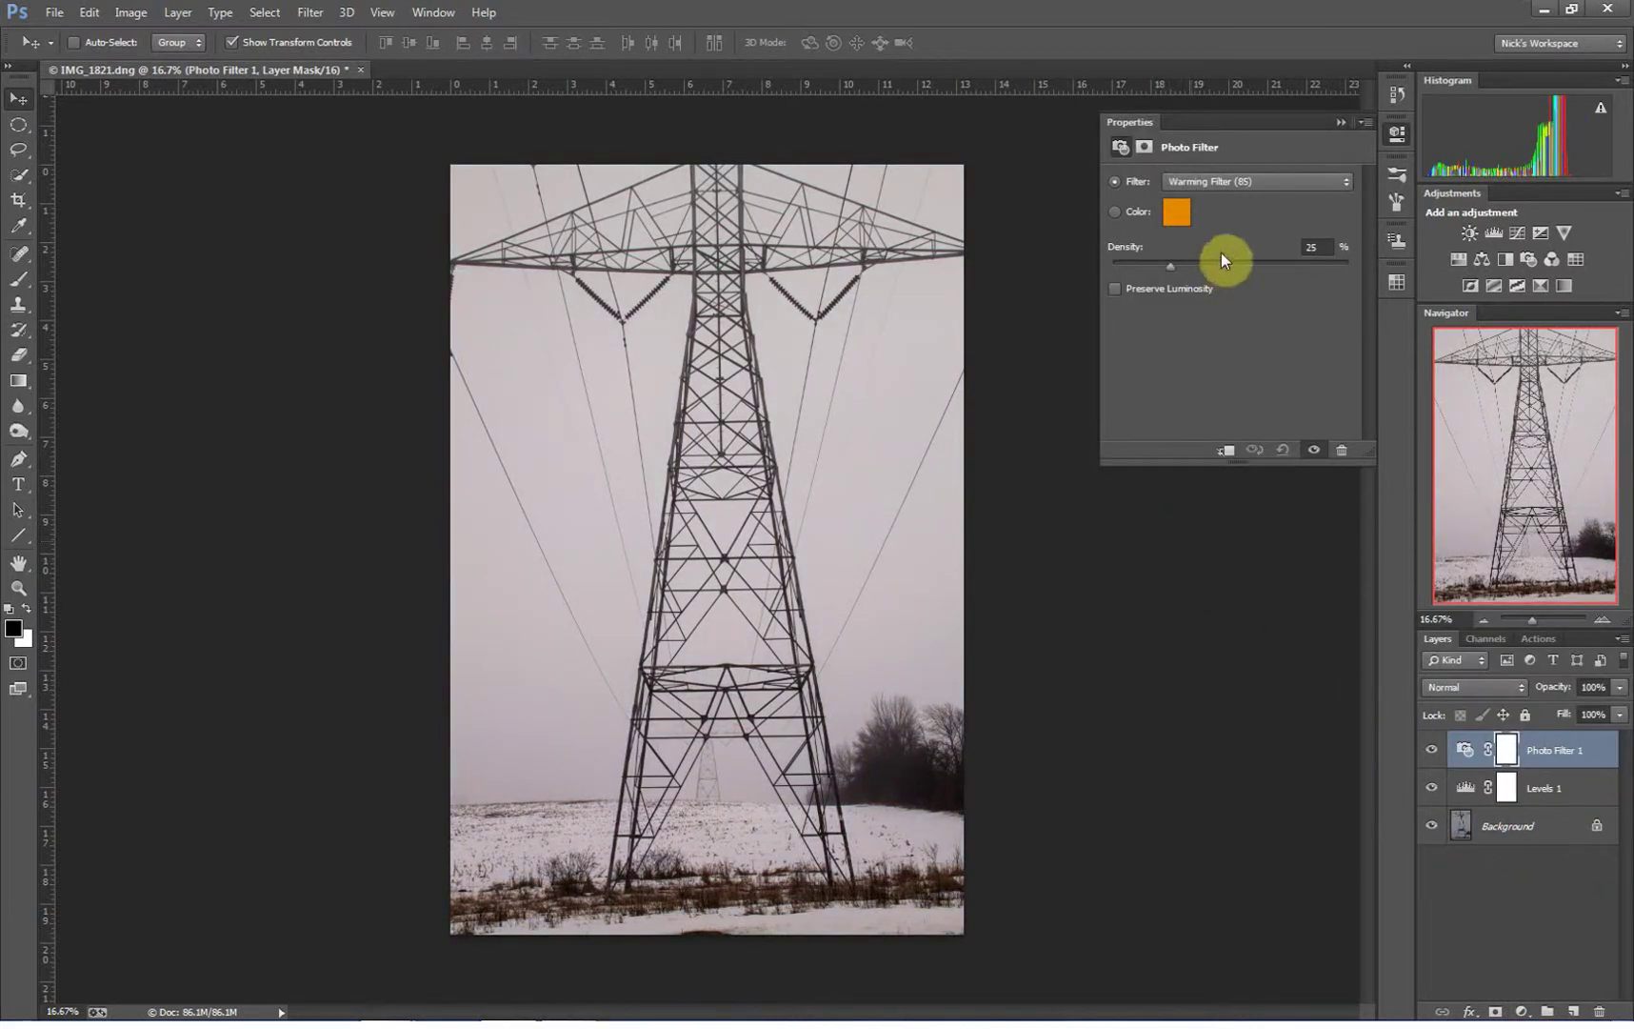
pyautogui.click(1245, 181)
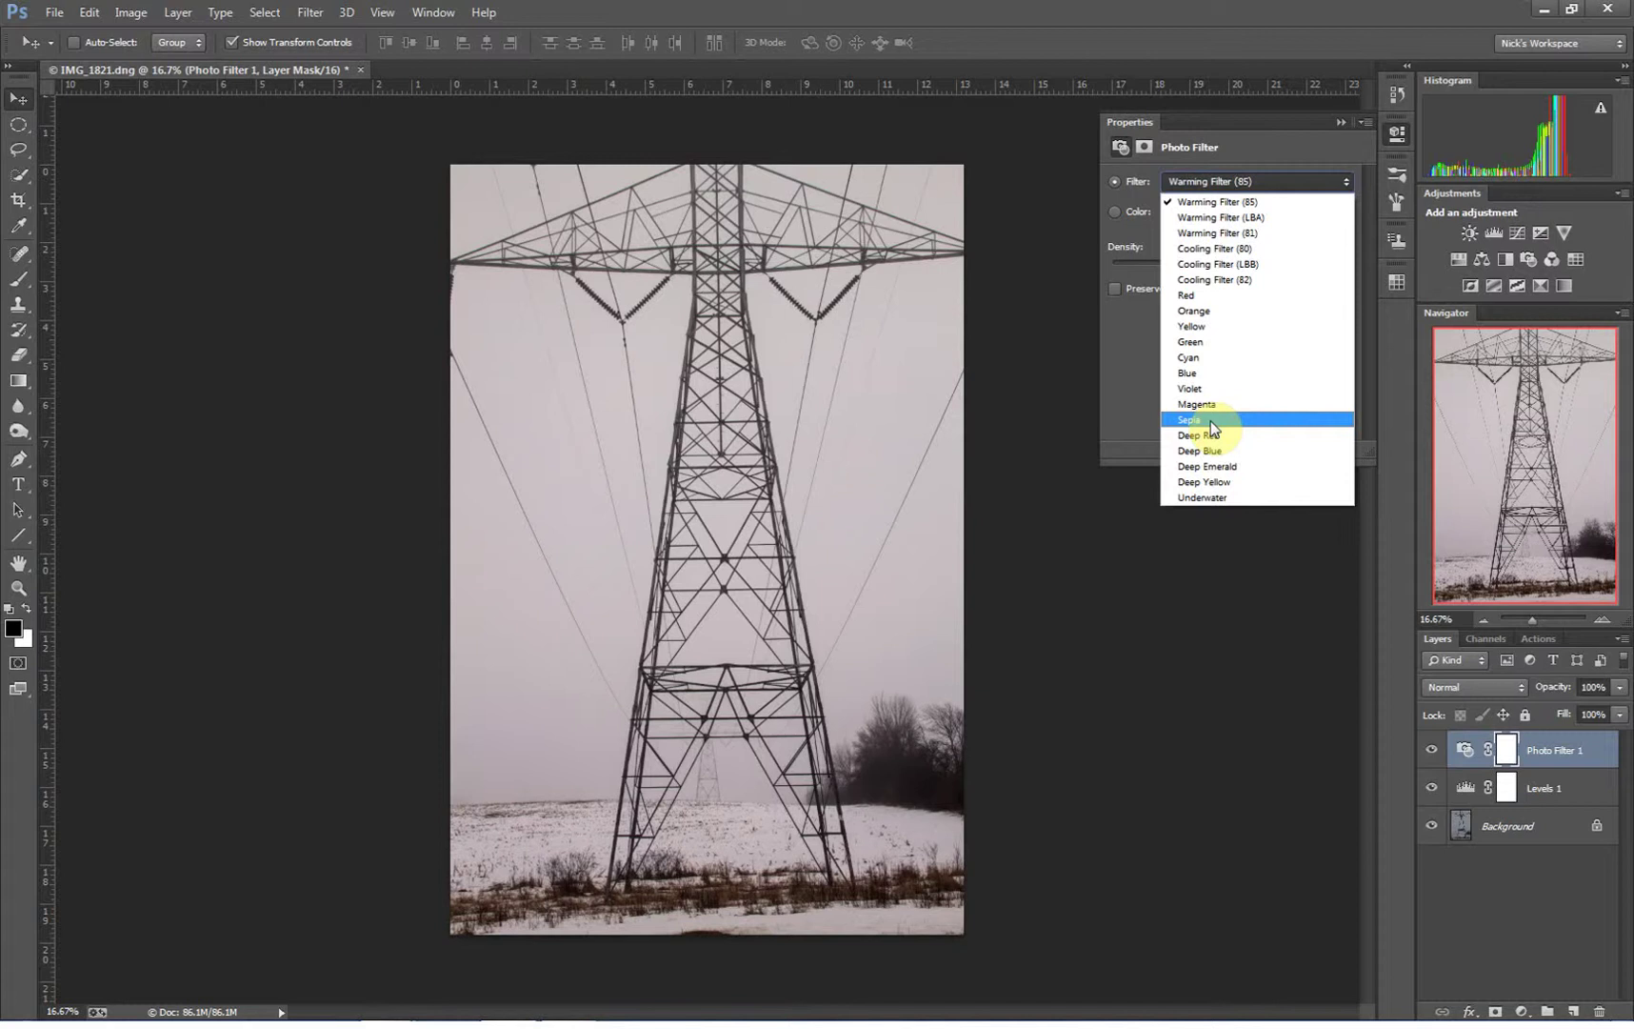
pyautogui.click(1228, 224)
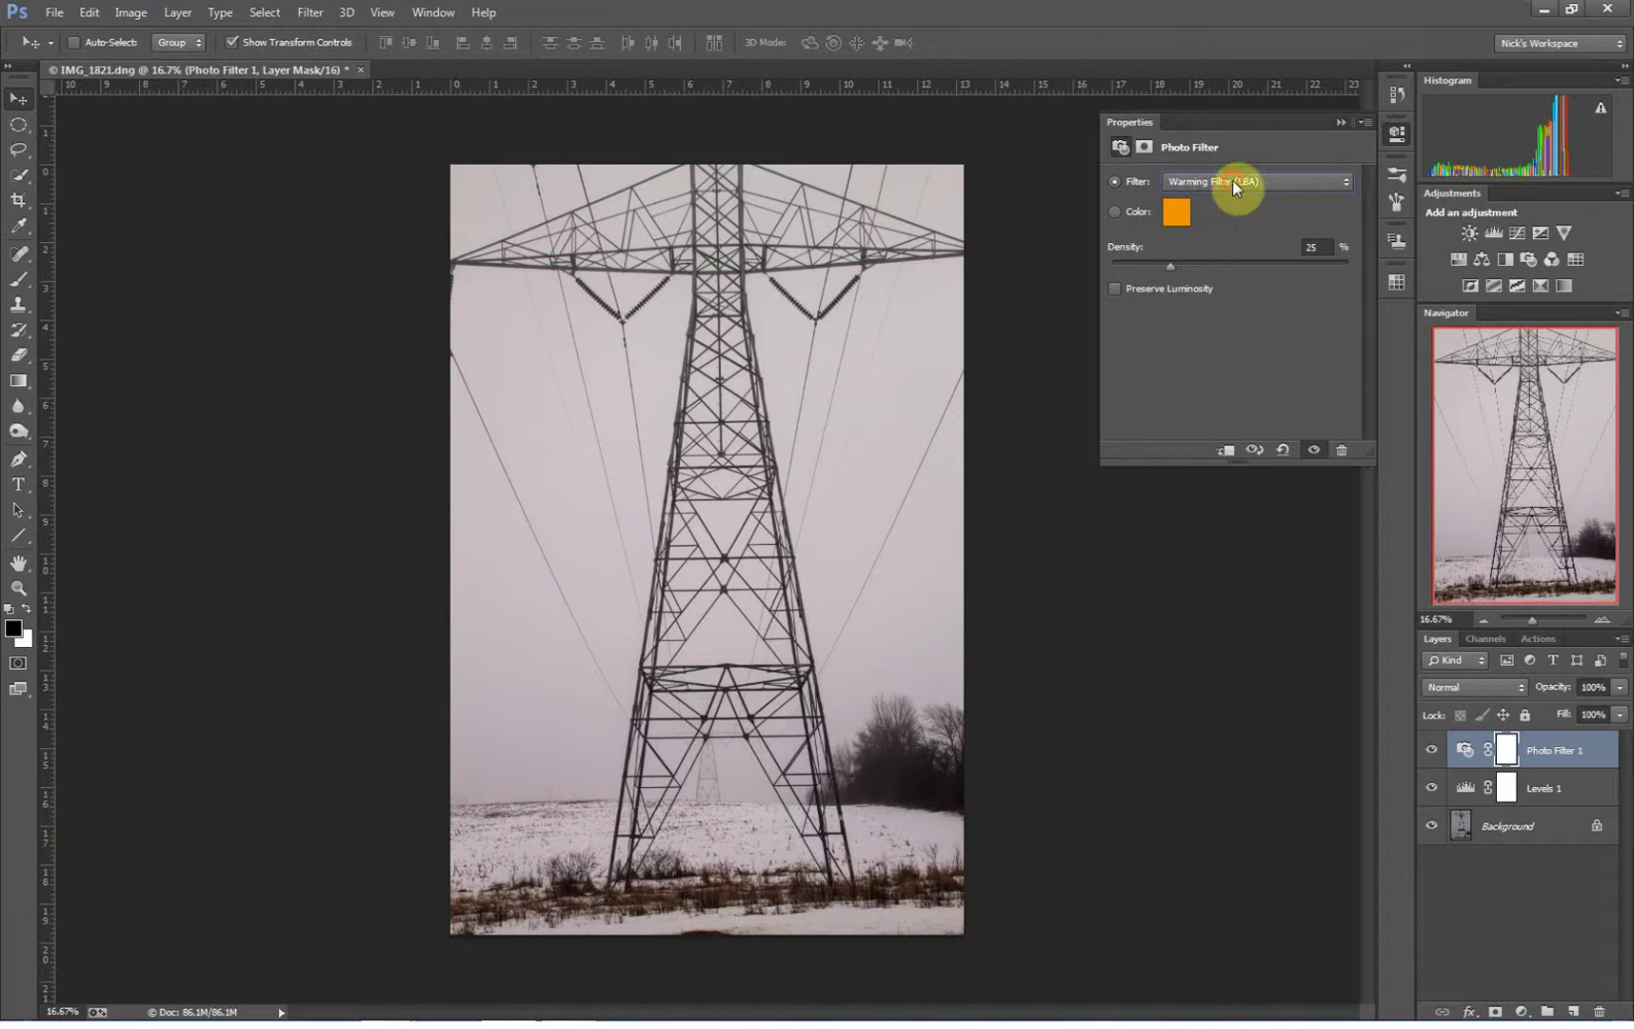
pyautogui.click(1232, 180)
pyautogui.click(1227, 232)
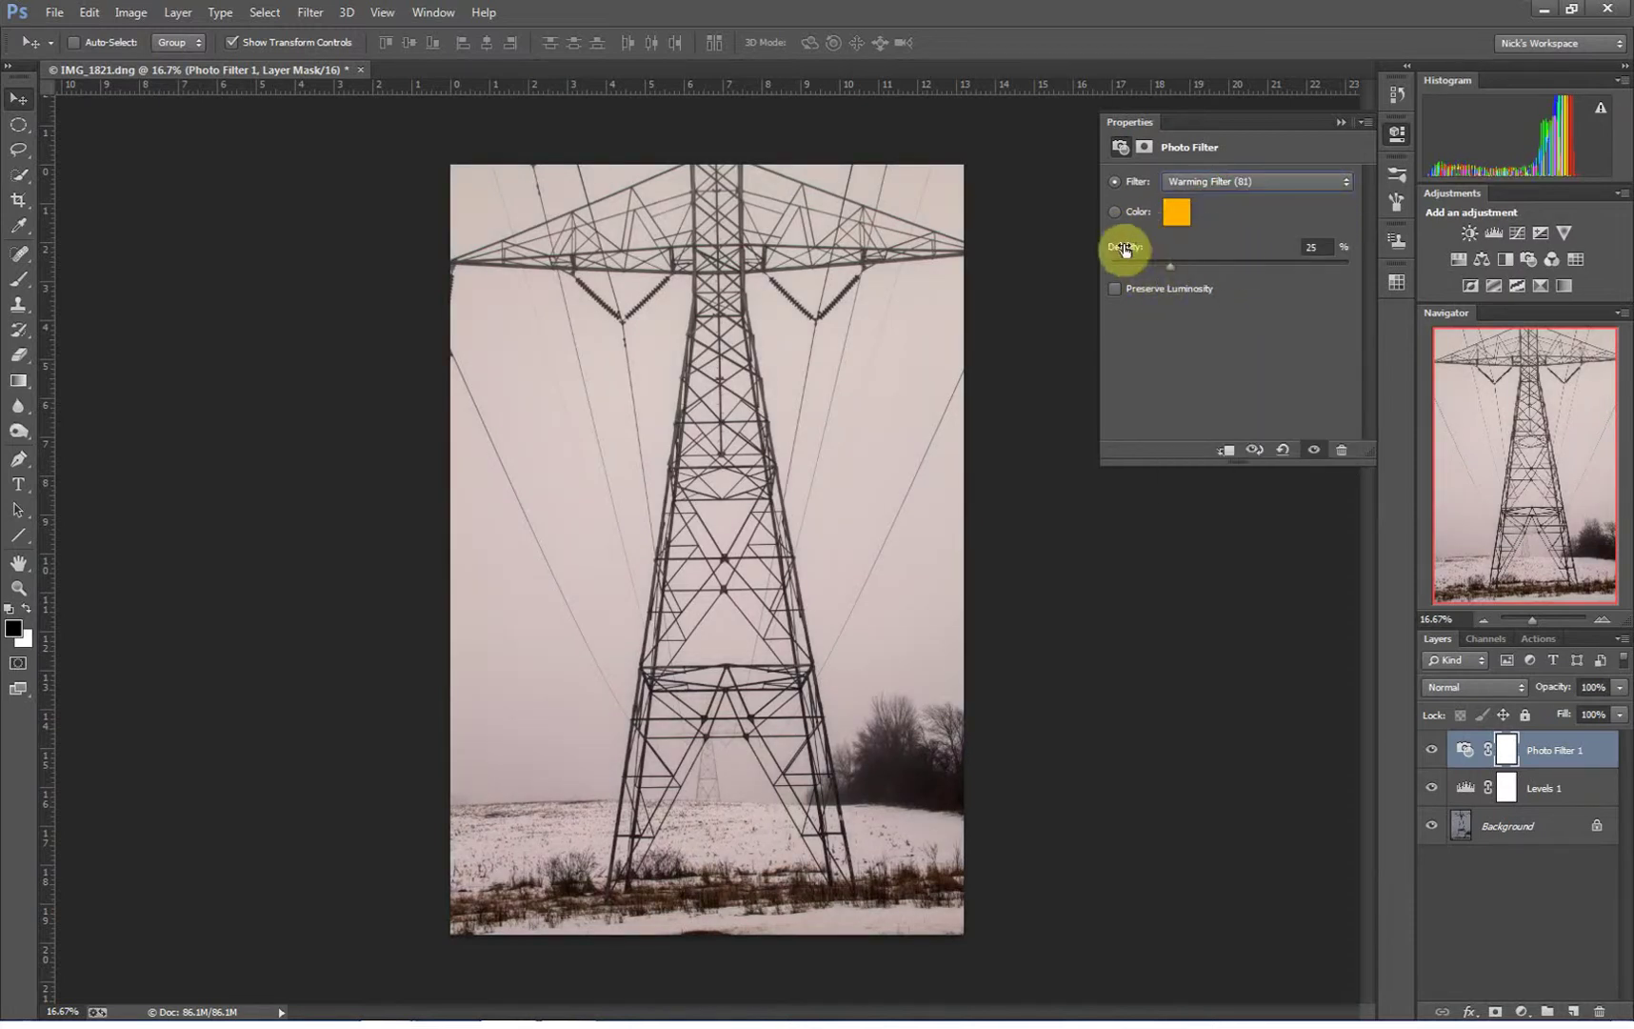
# Raise the Photo Filter density to 75% with Preserve Luminosity enabled.
pyautogui.moveTo(1180, 271); pyautogui.dragTo(1246, 274)
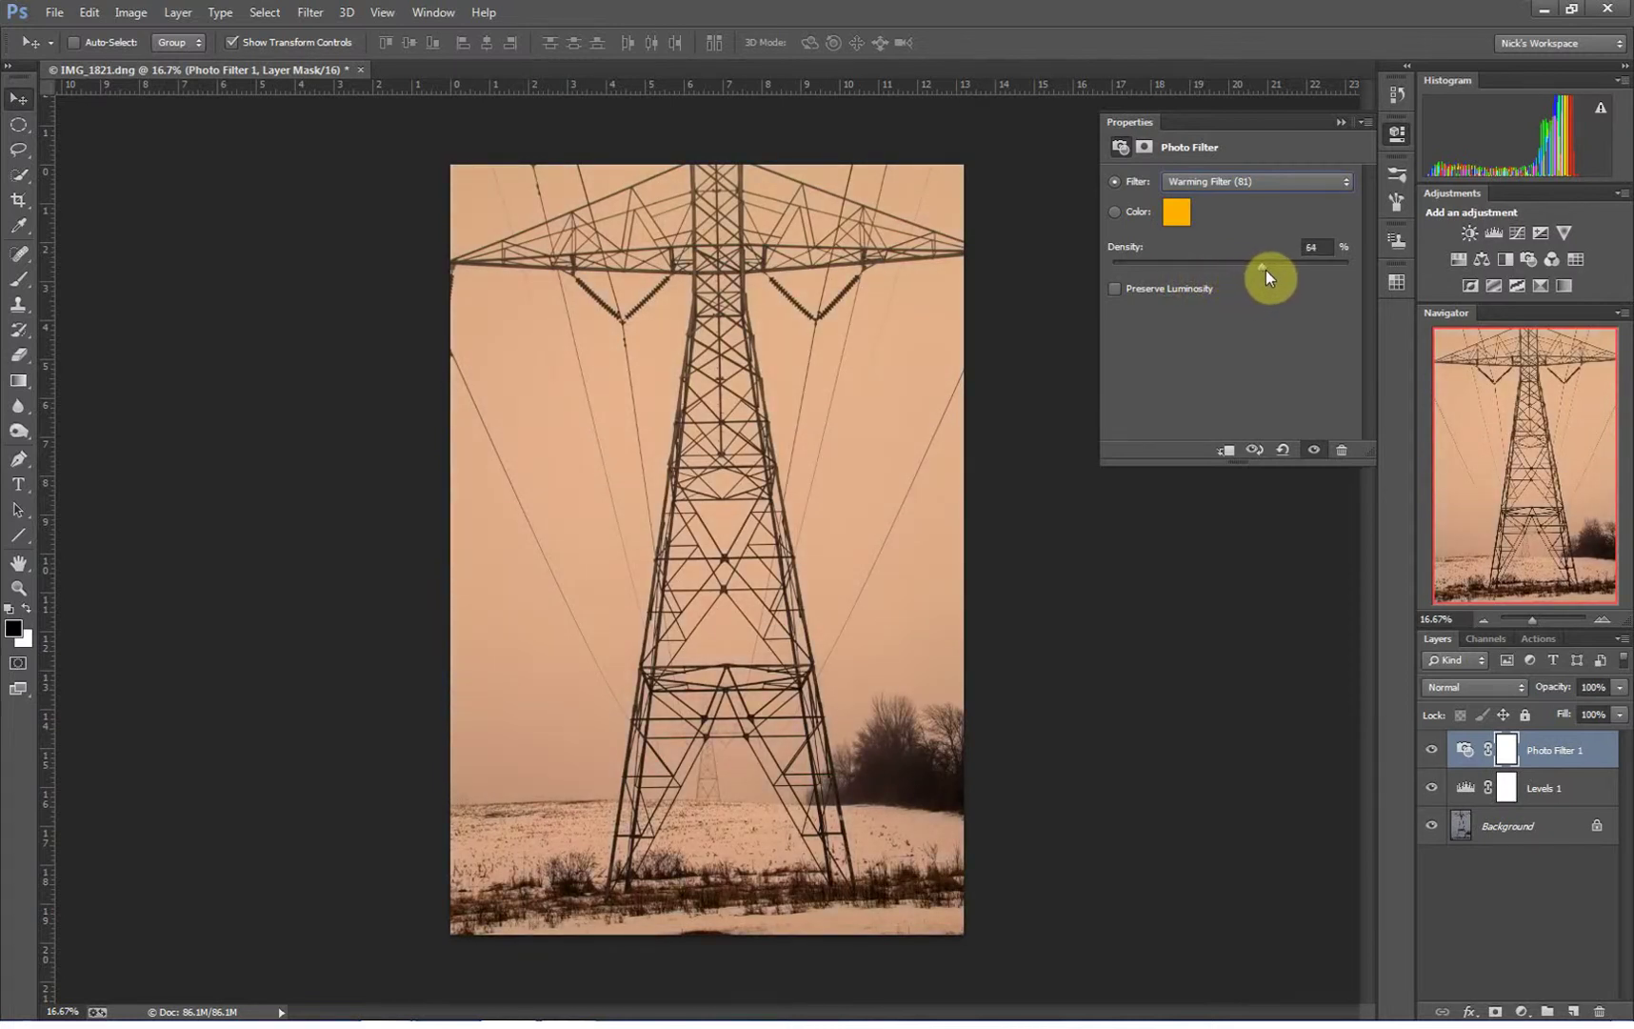
pyautogui.moveTo(1270, 270); pyautogui.dragTo(1260, 270)
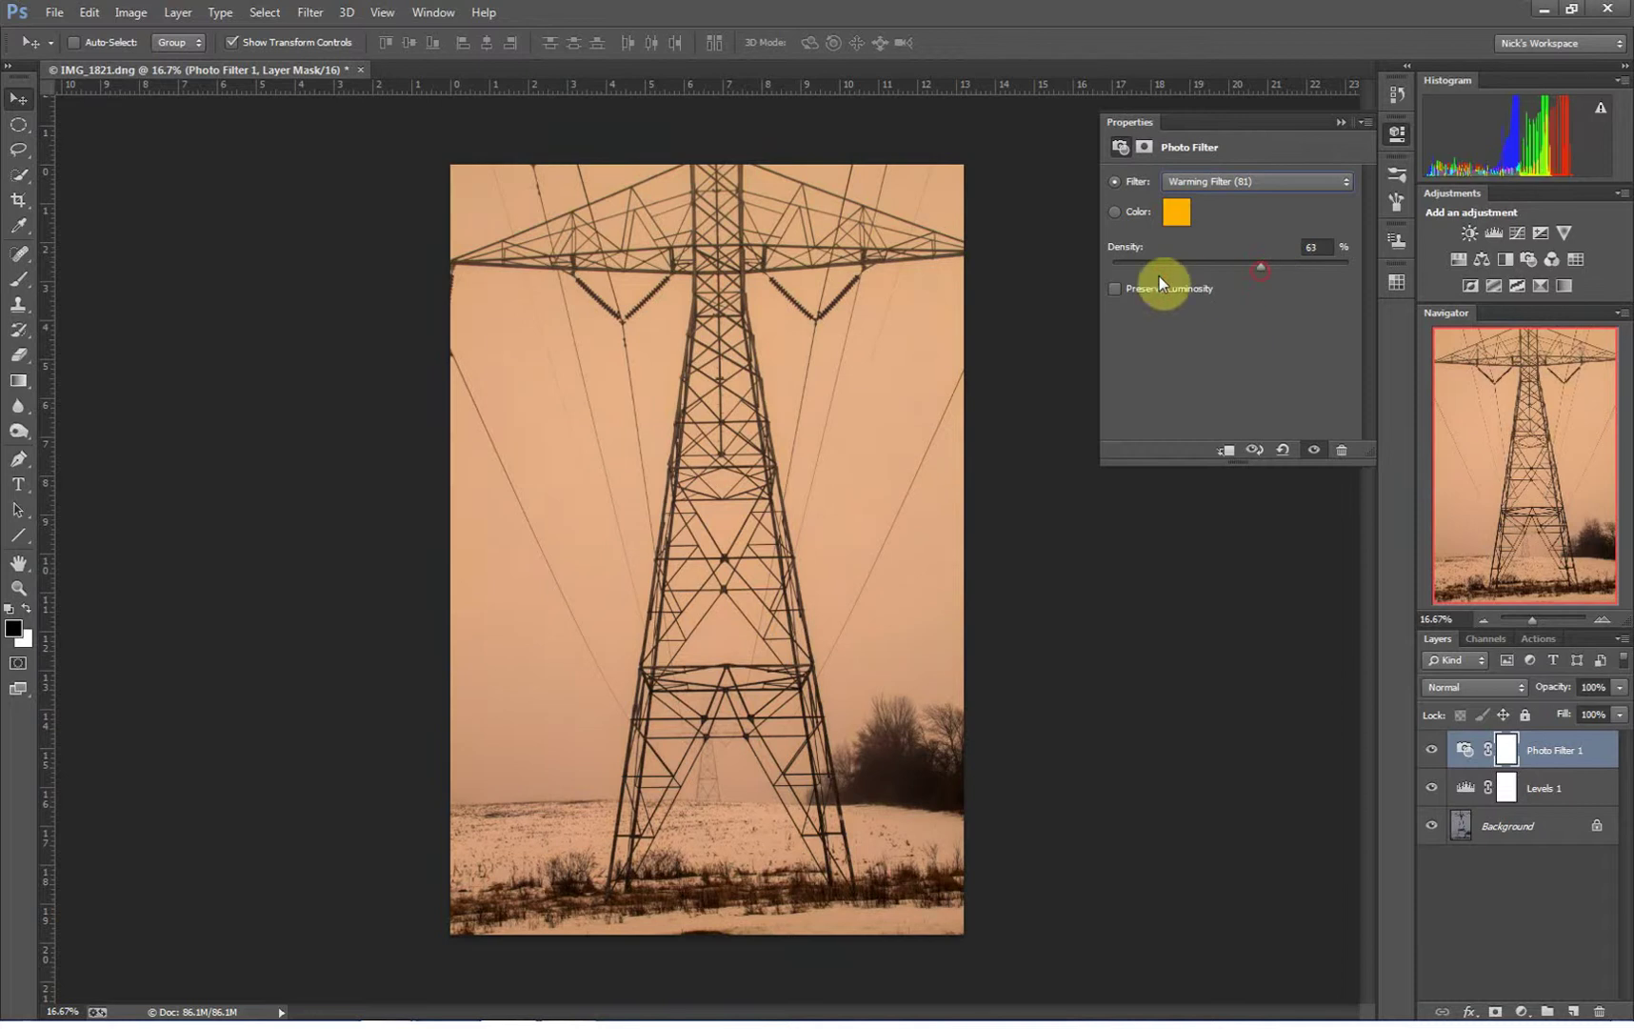
pyautogui.click(1112, 288)
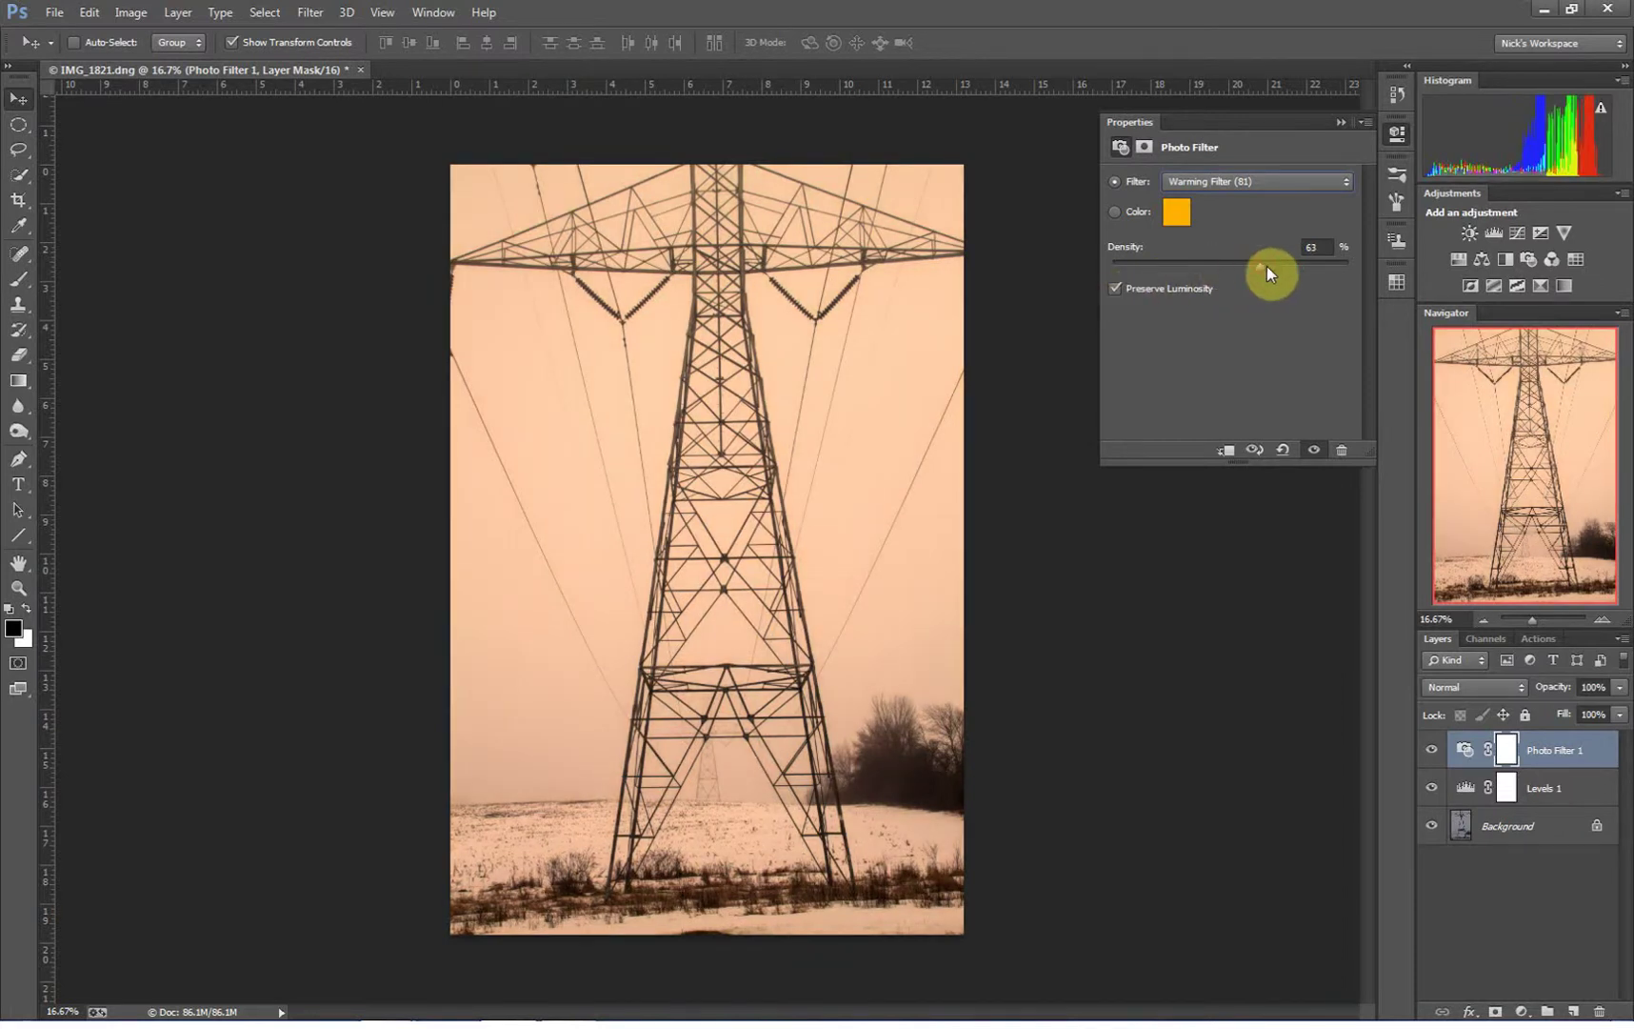
pyautogui.moveTo(1289, 269); pyautogui.dragTo(1289, 269)
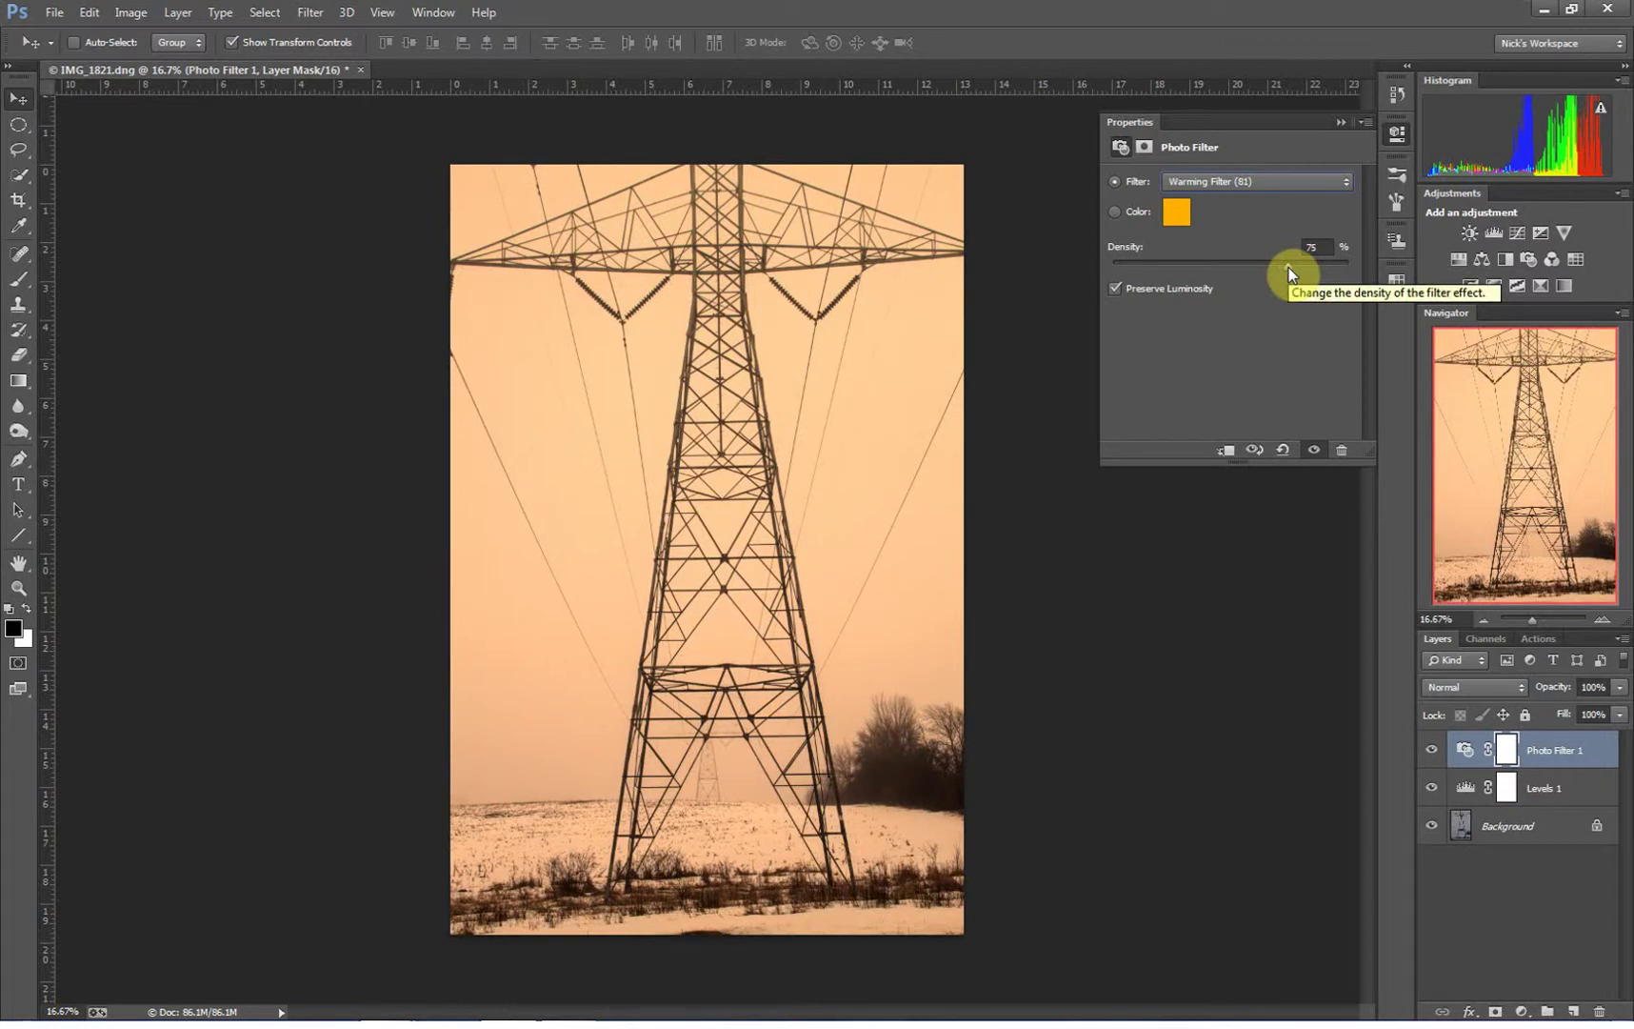
pyautogui.click(1345, 119)
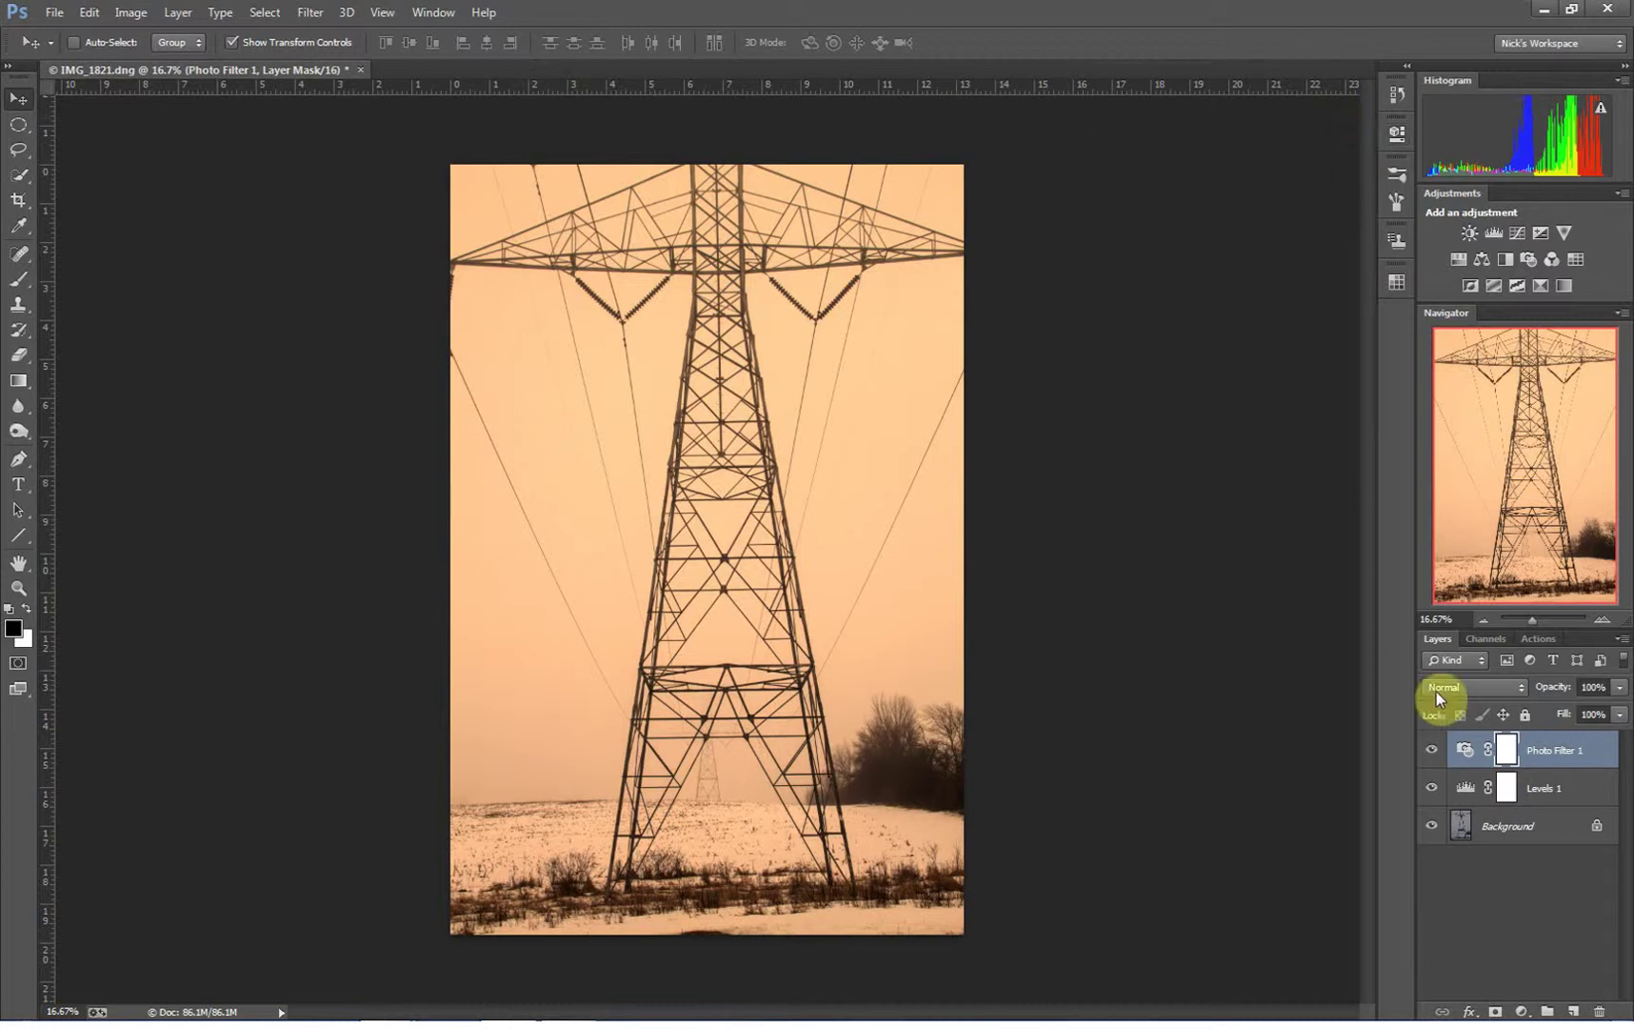
# Examine the Save As options for a layered Photoshop (PSD) file without saving it.
pyautogui.click(54, 13)
pyautogui.click(93, 247)
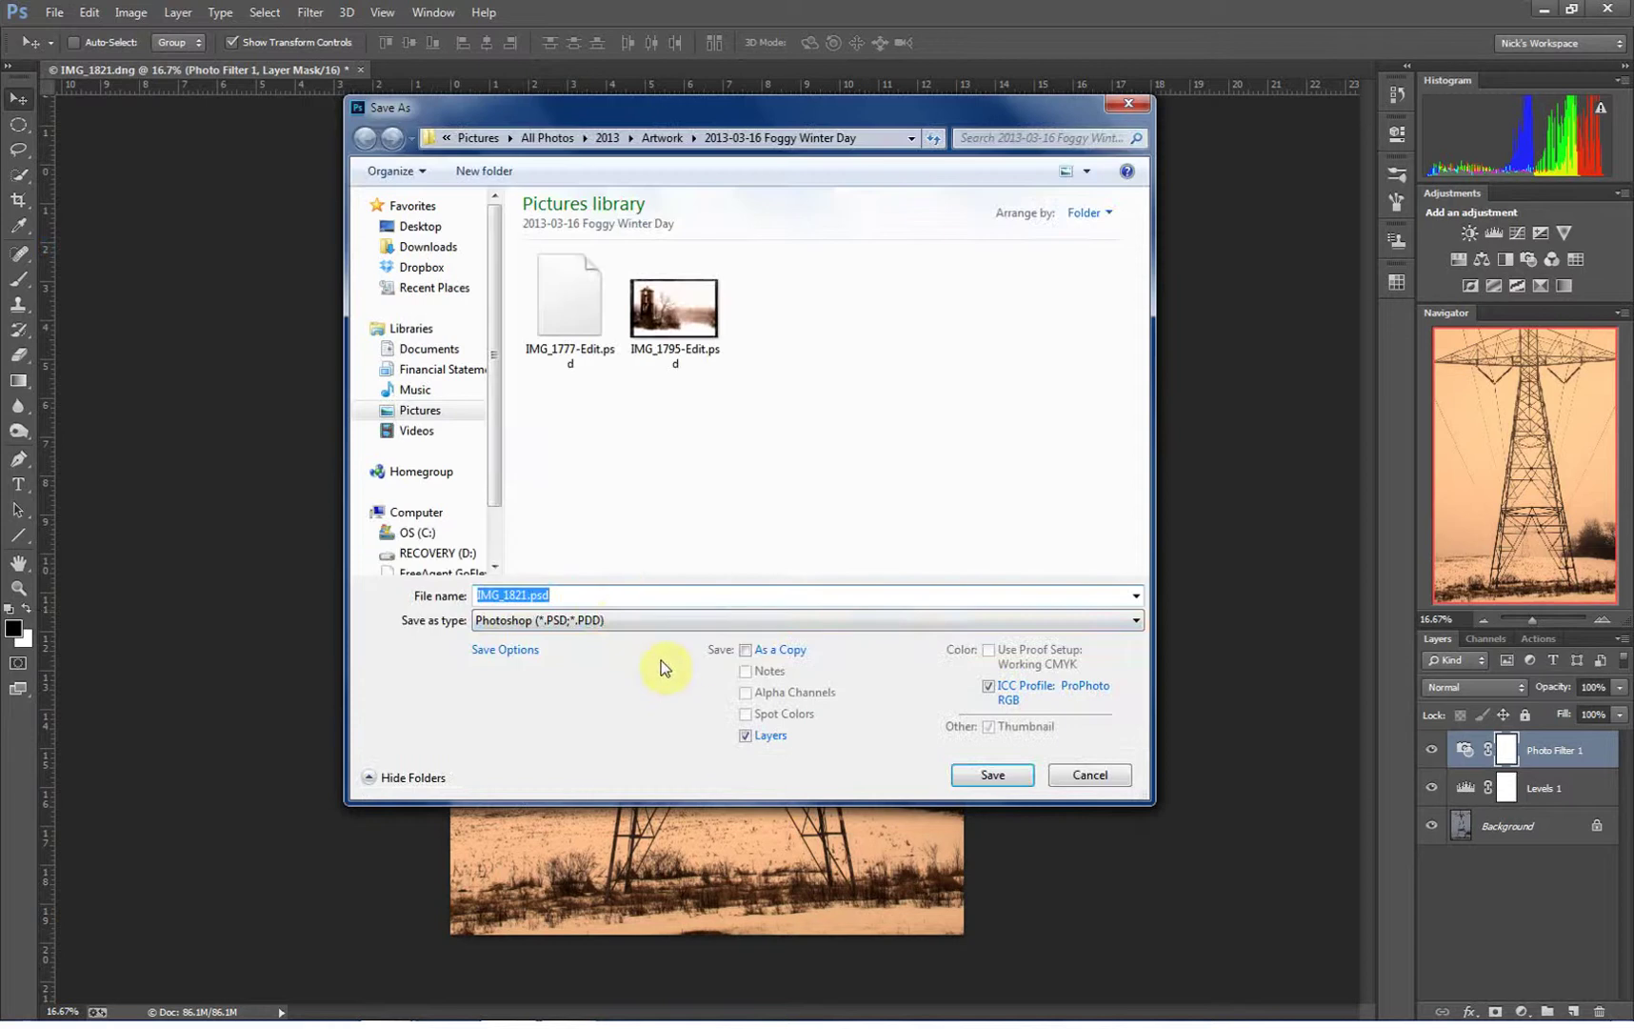
pyautogui.click(608, 623)
pyautogui.click(614, 636)
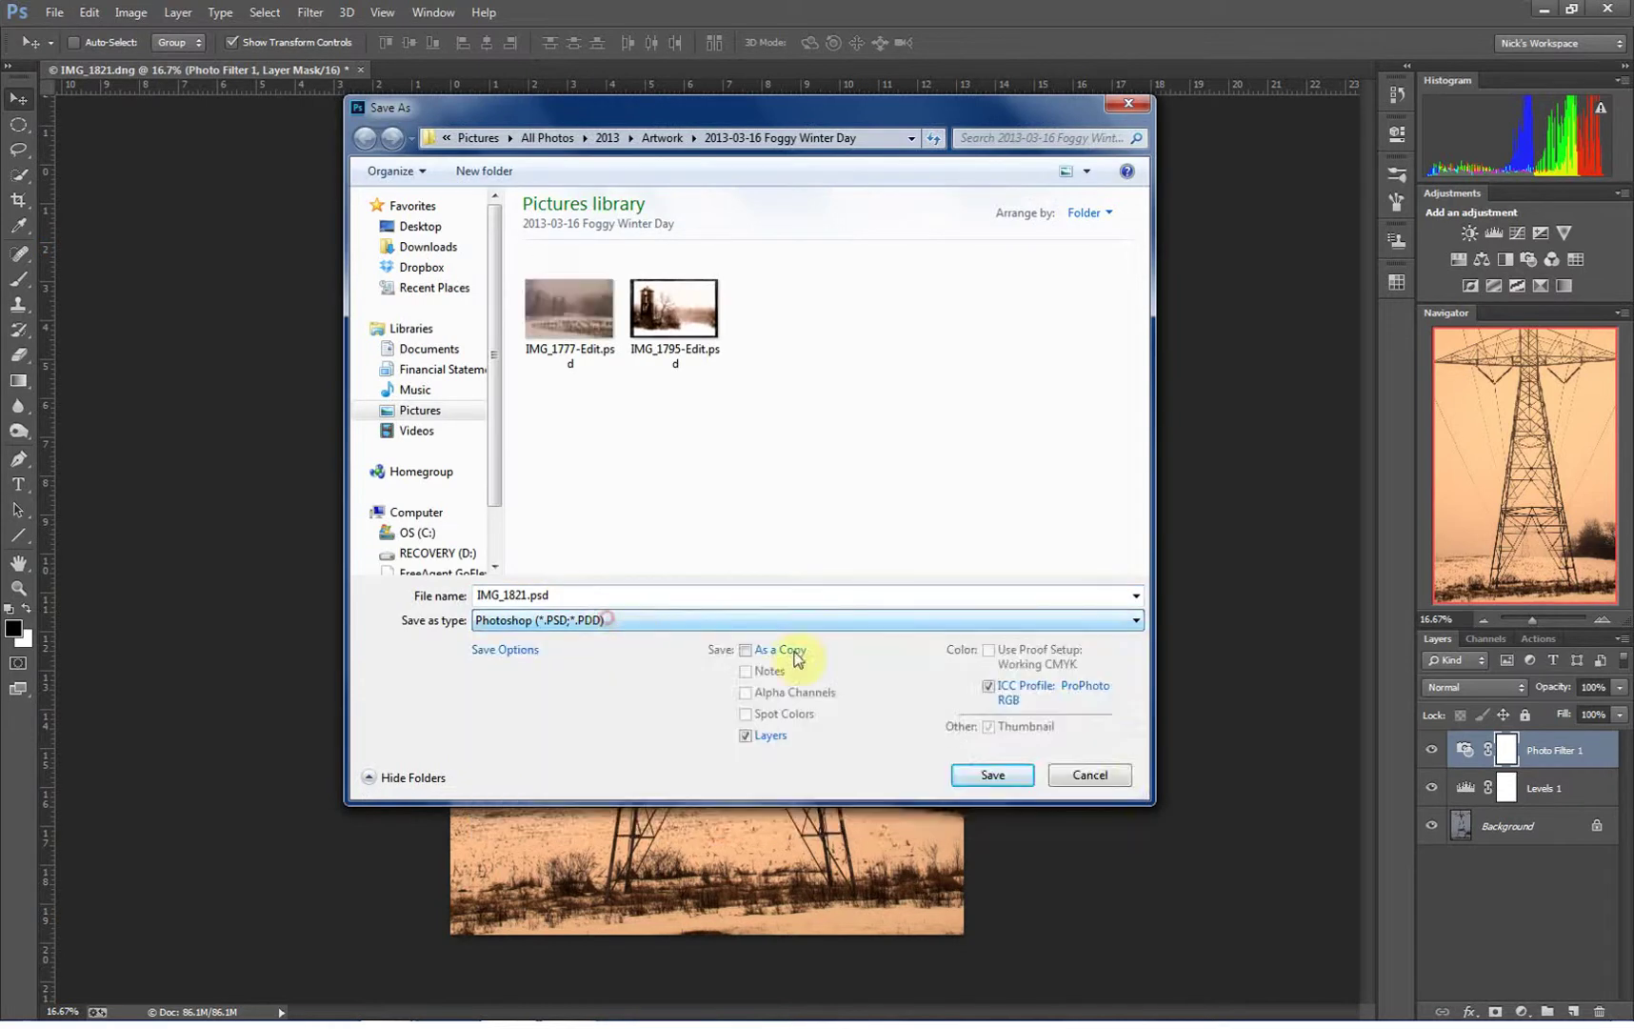
pyautogui.click(1090, 774)
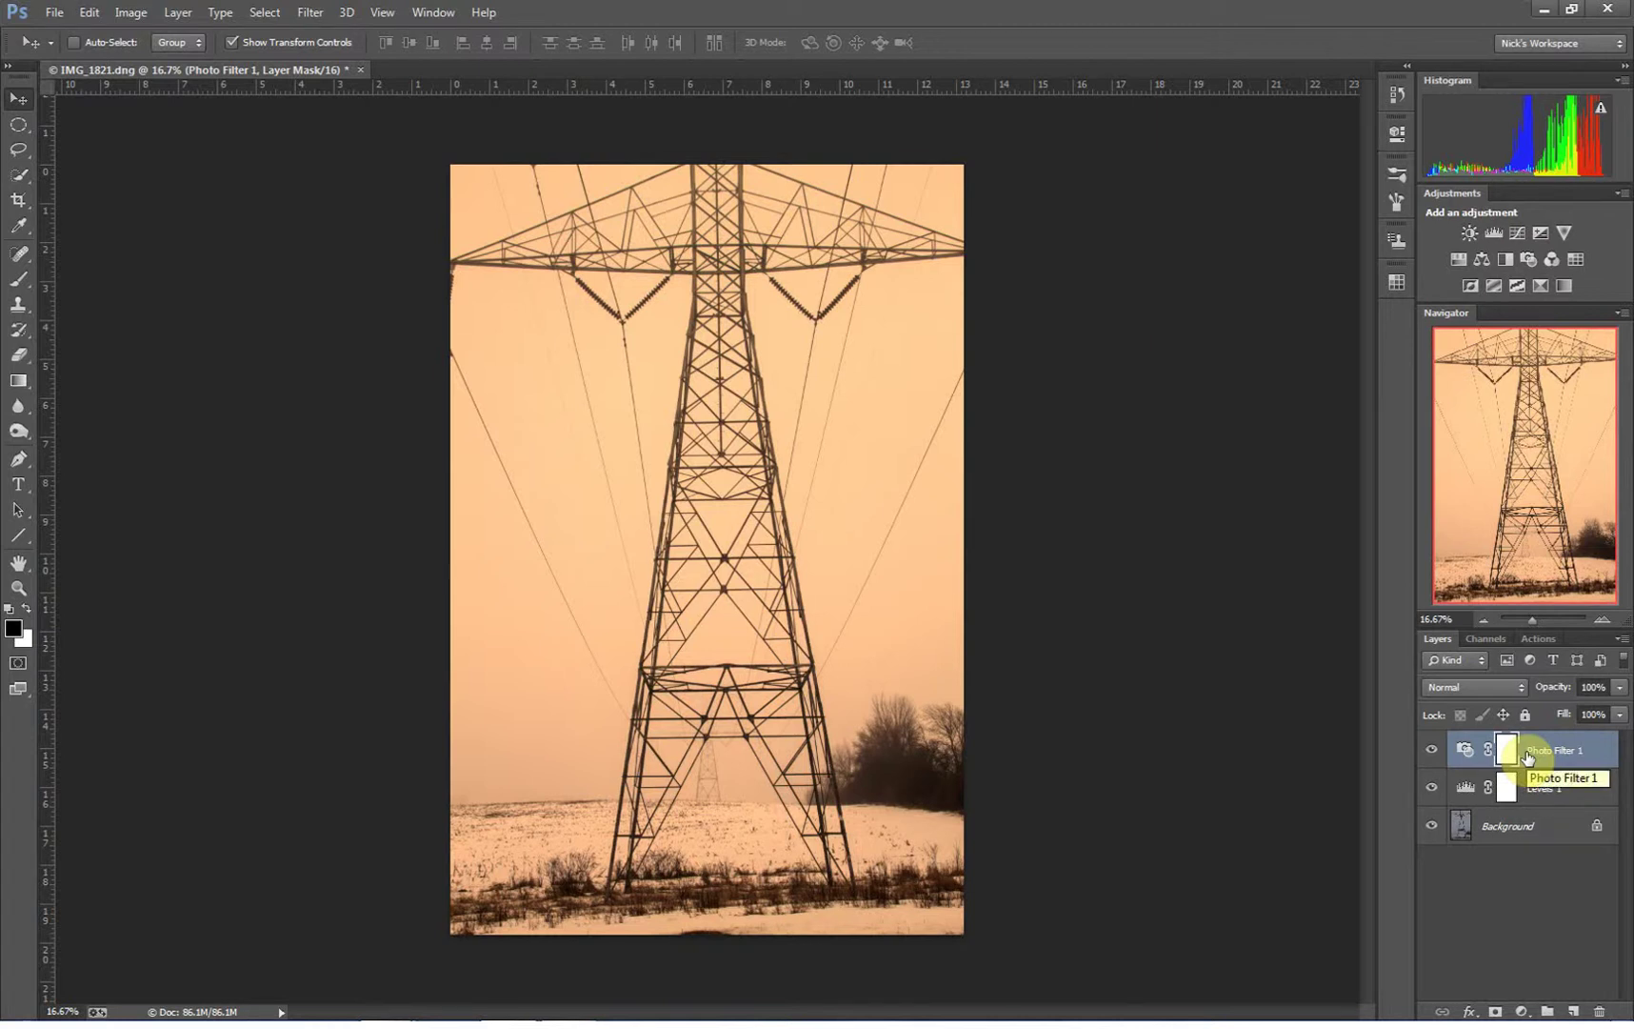
# Try the Sepia and Red filters on the Photo Filter layer, return to Warming Filter (81), and delete the layer.
pyautogui.doubleClick(1464, 755)
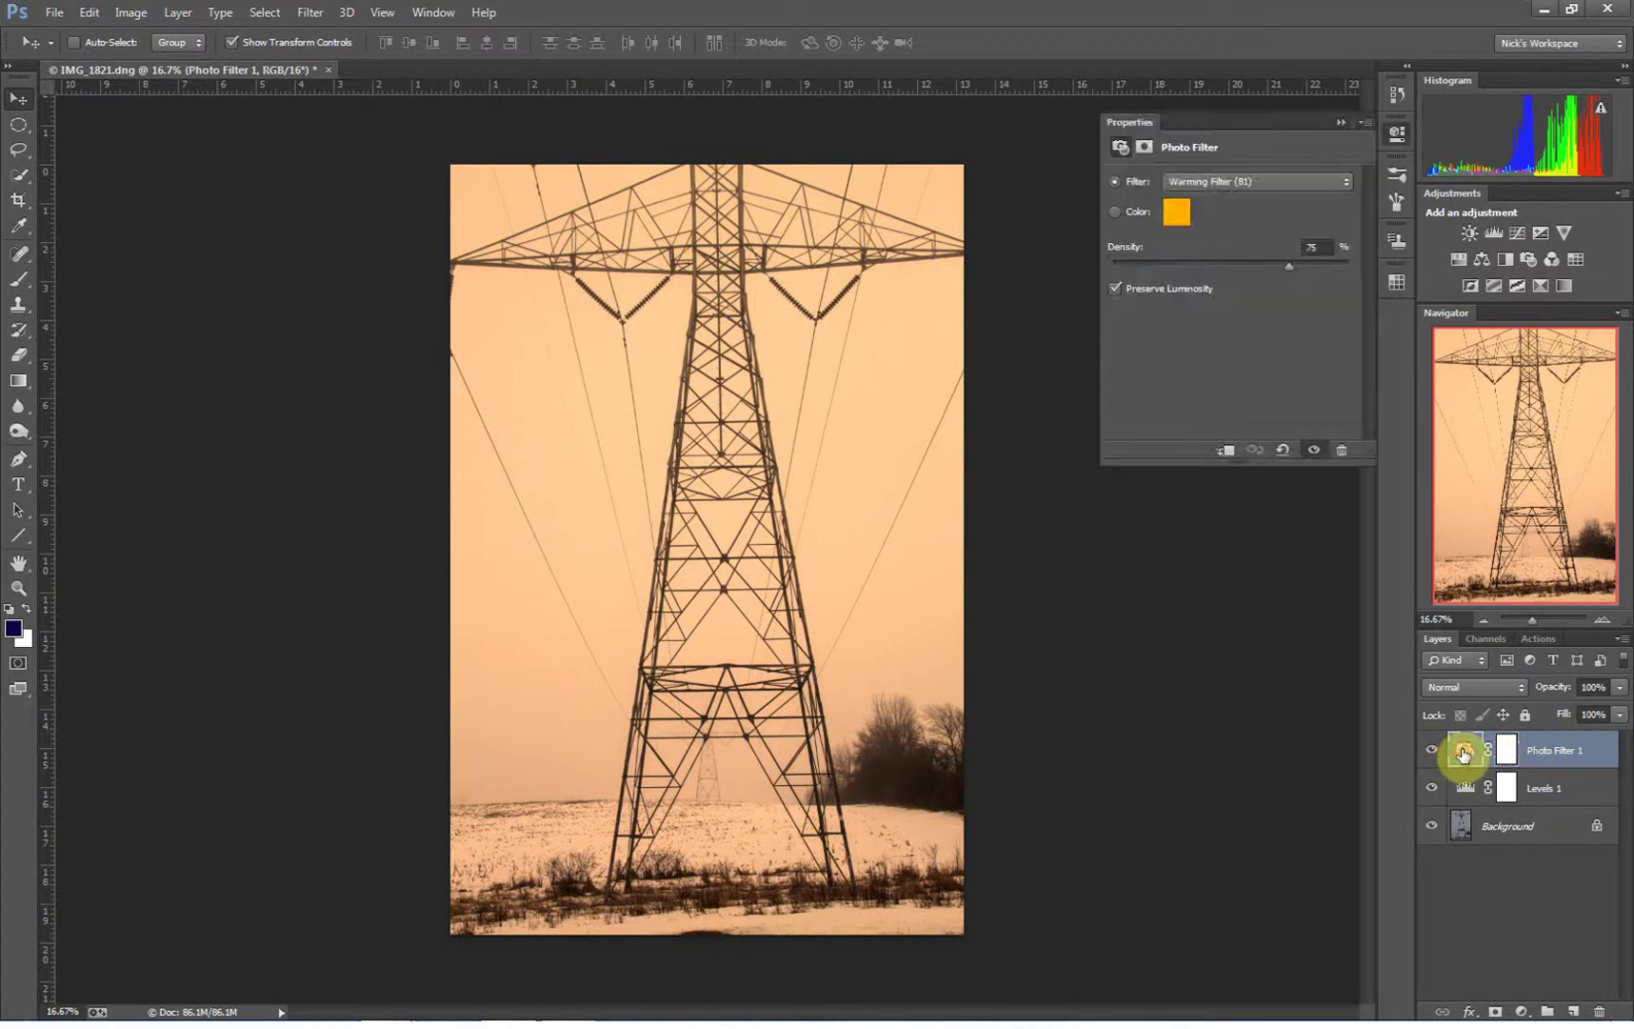
pyautogui.click(1241, 181)
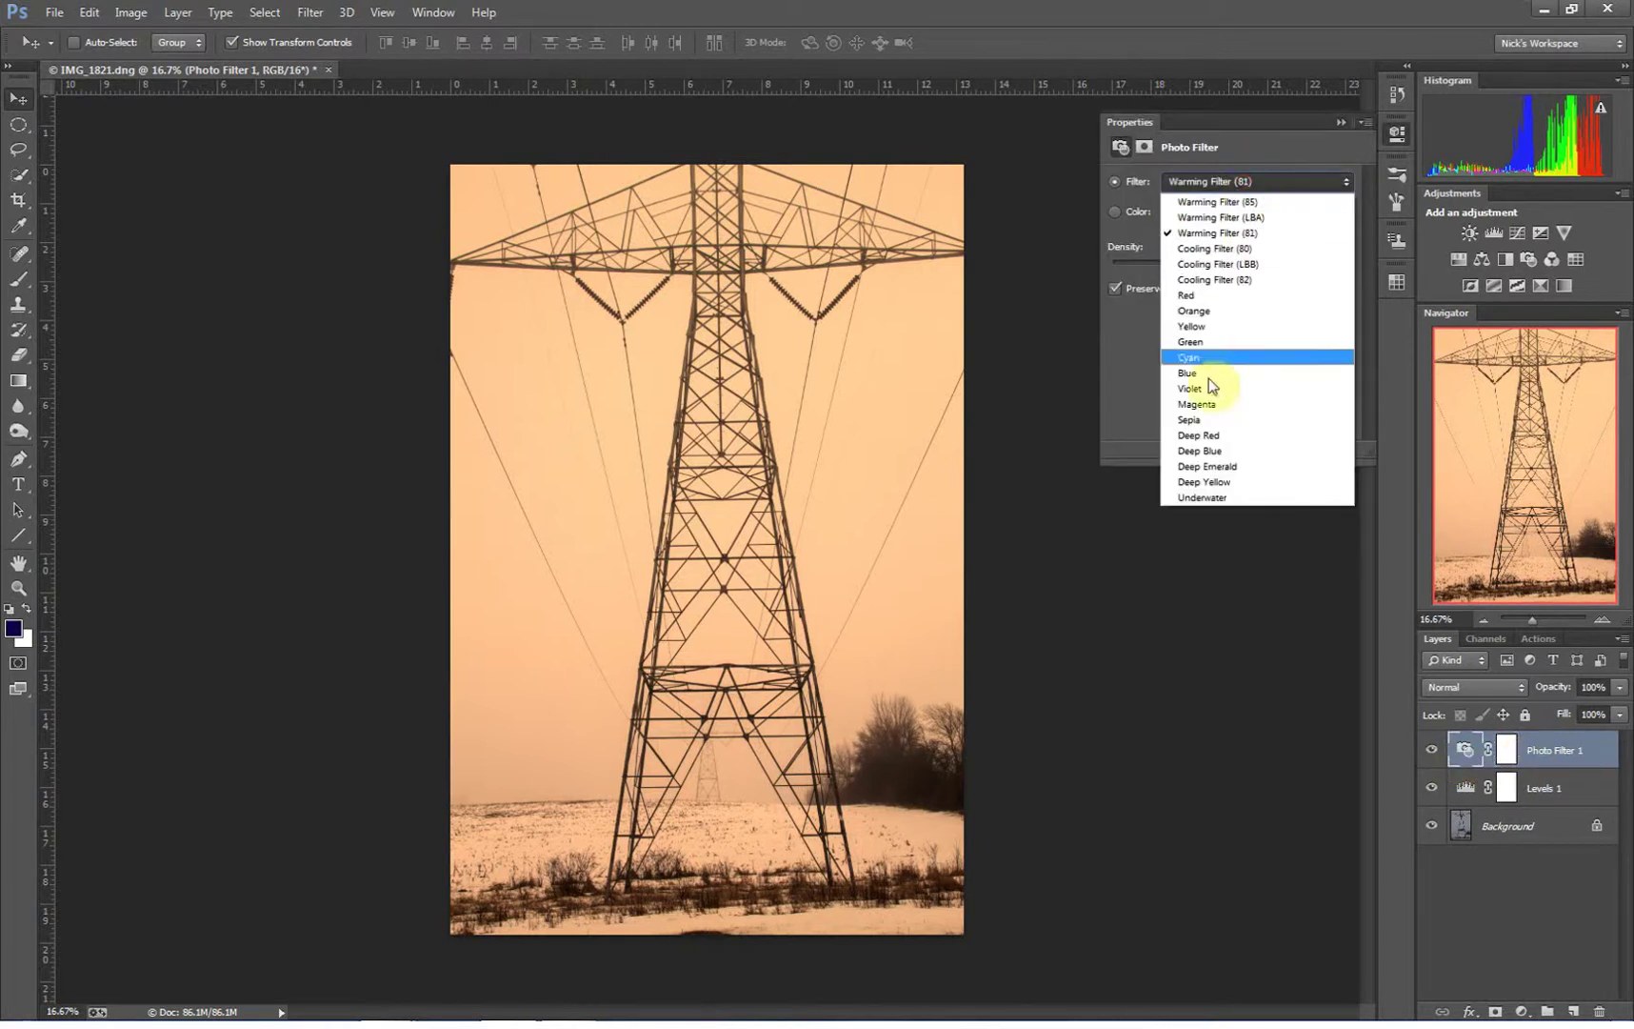
pyautogui.click(1206, 422)
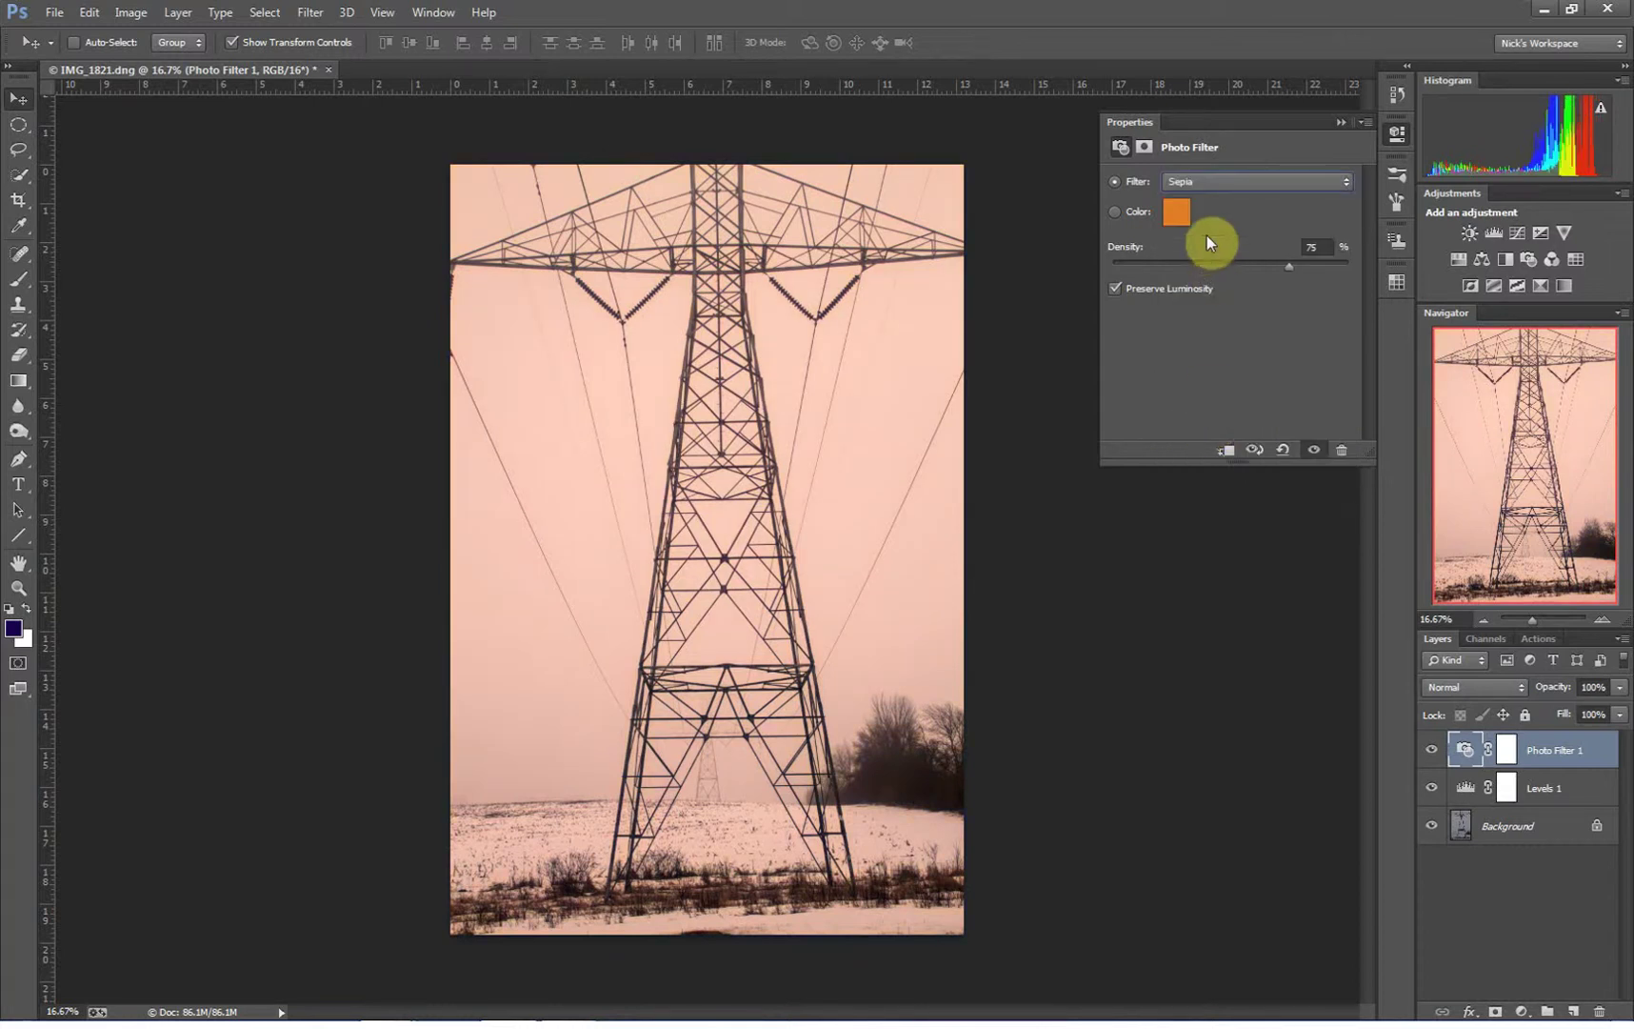
pyautogui.click(1228, 184)
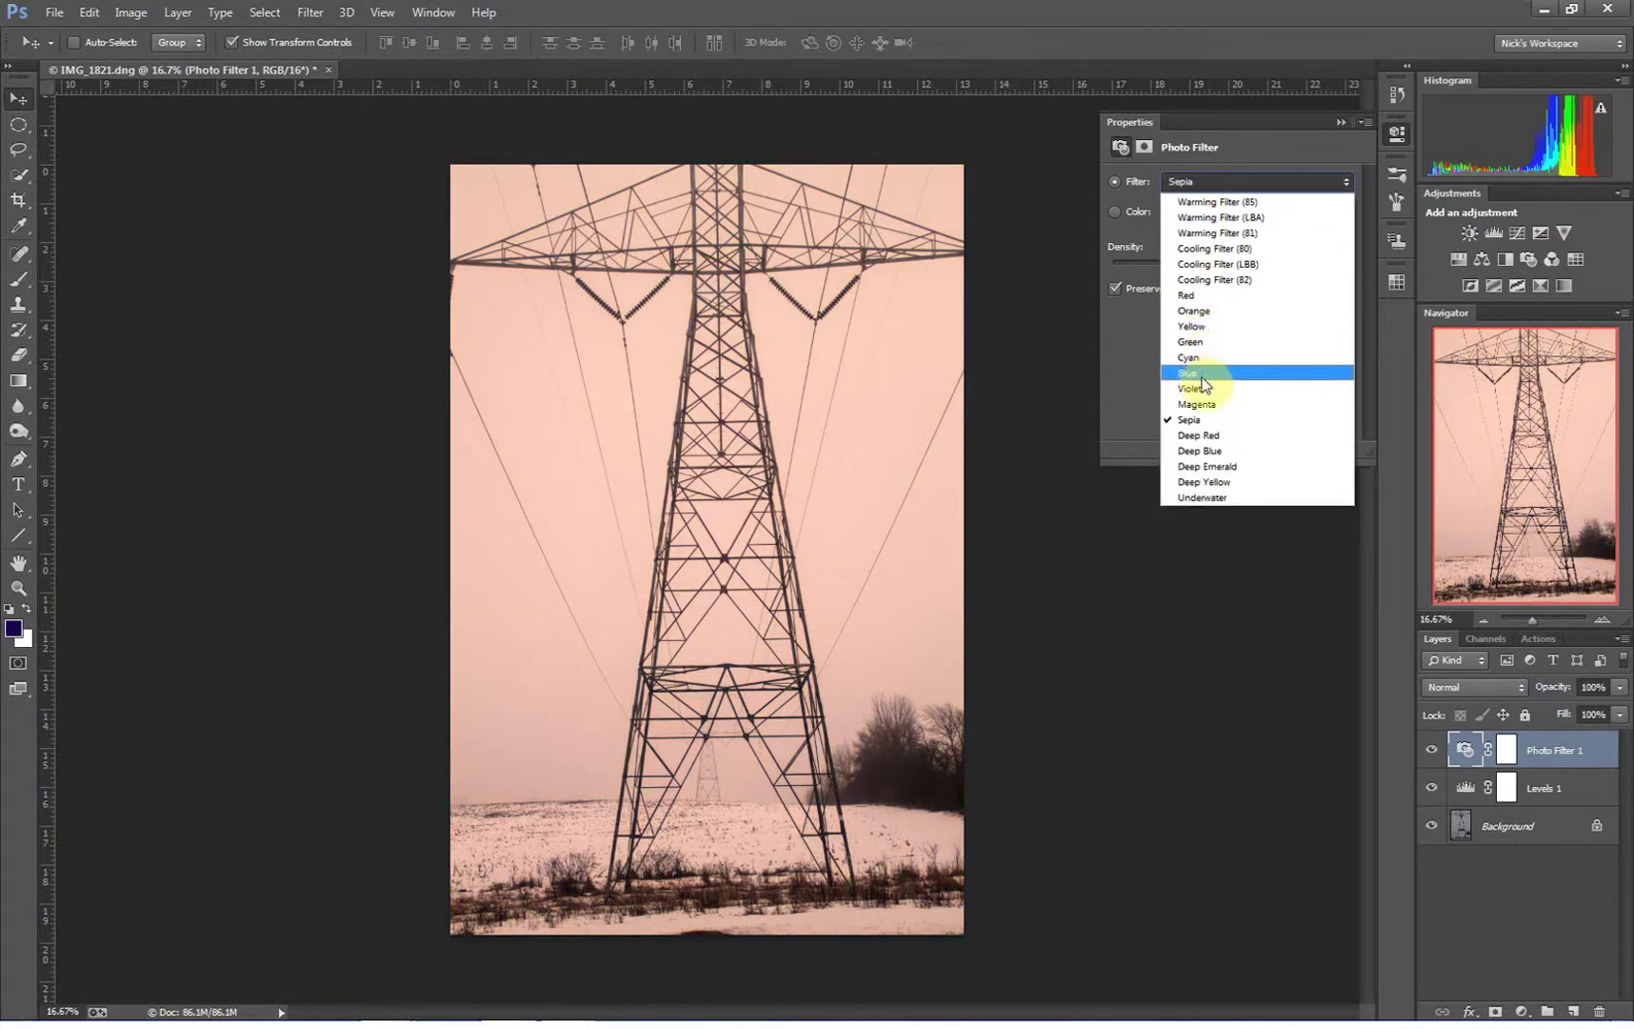
pyautogui.click(1206, 296)
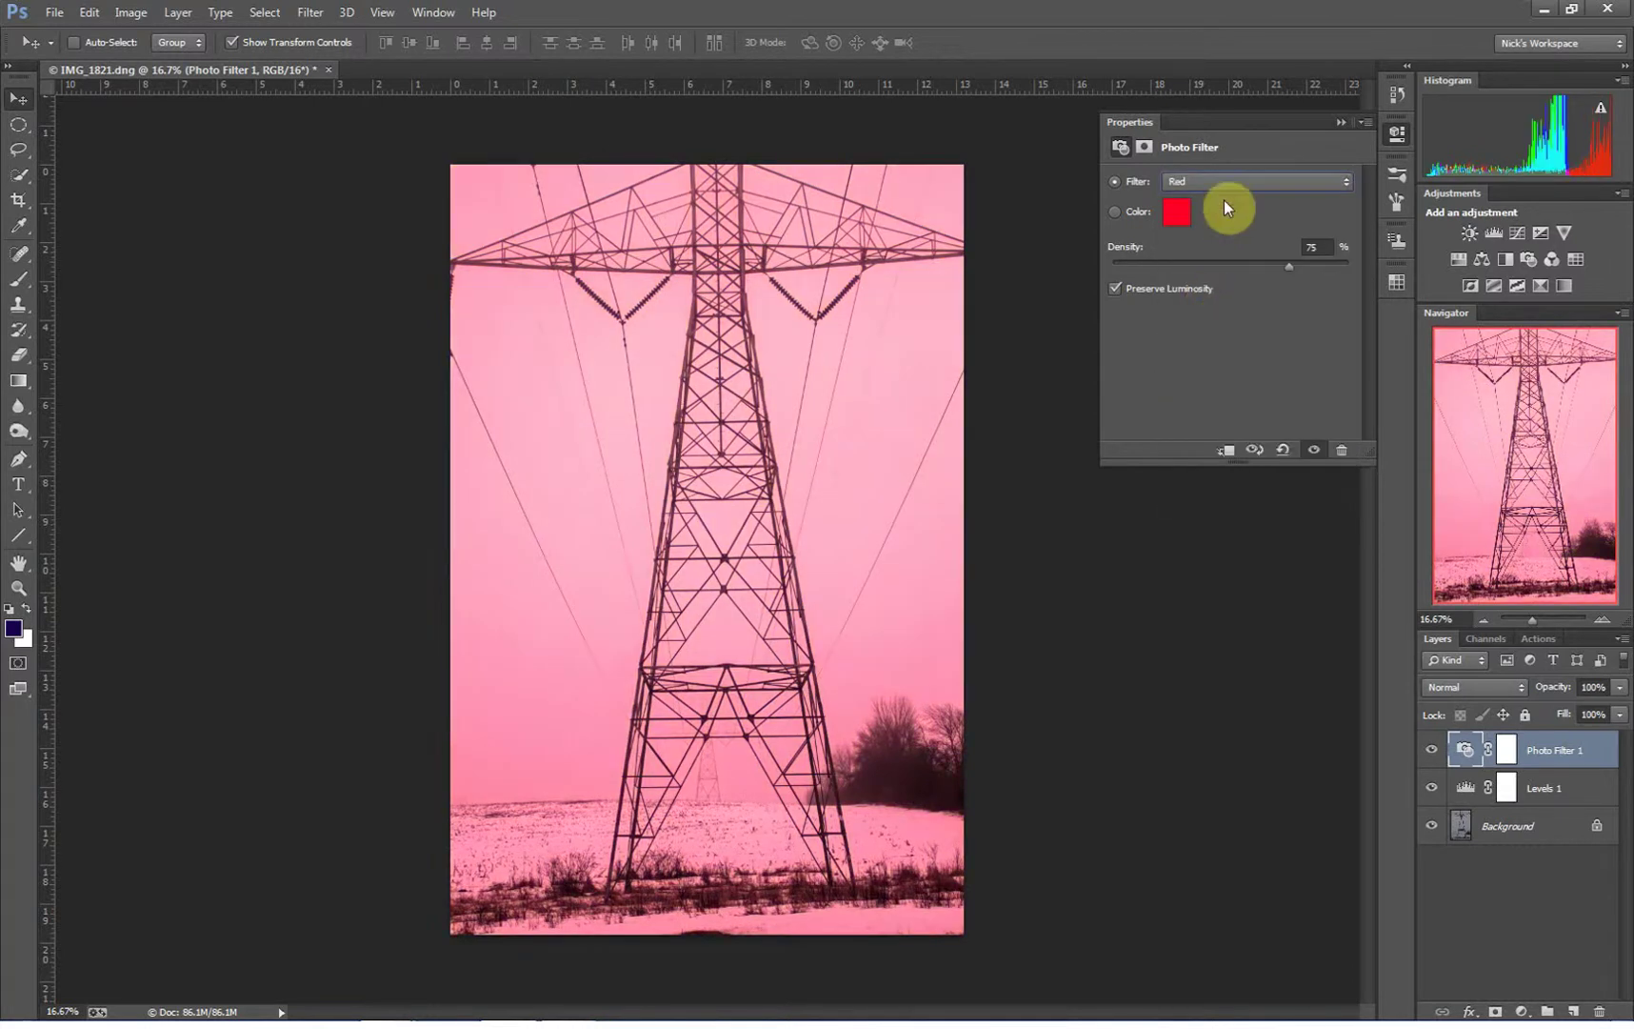
pyautogui.click(1226, 183)
pyautogui.click(1217, 233)
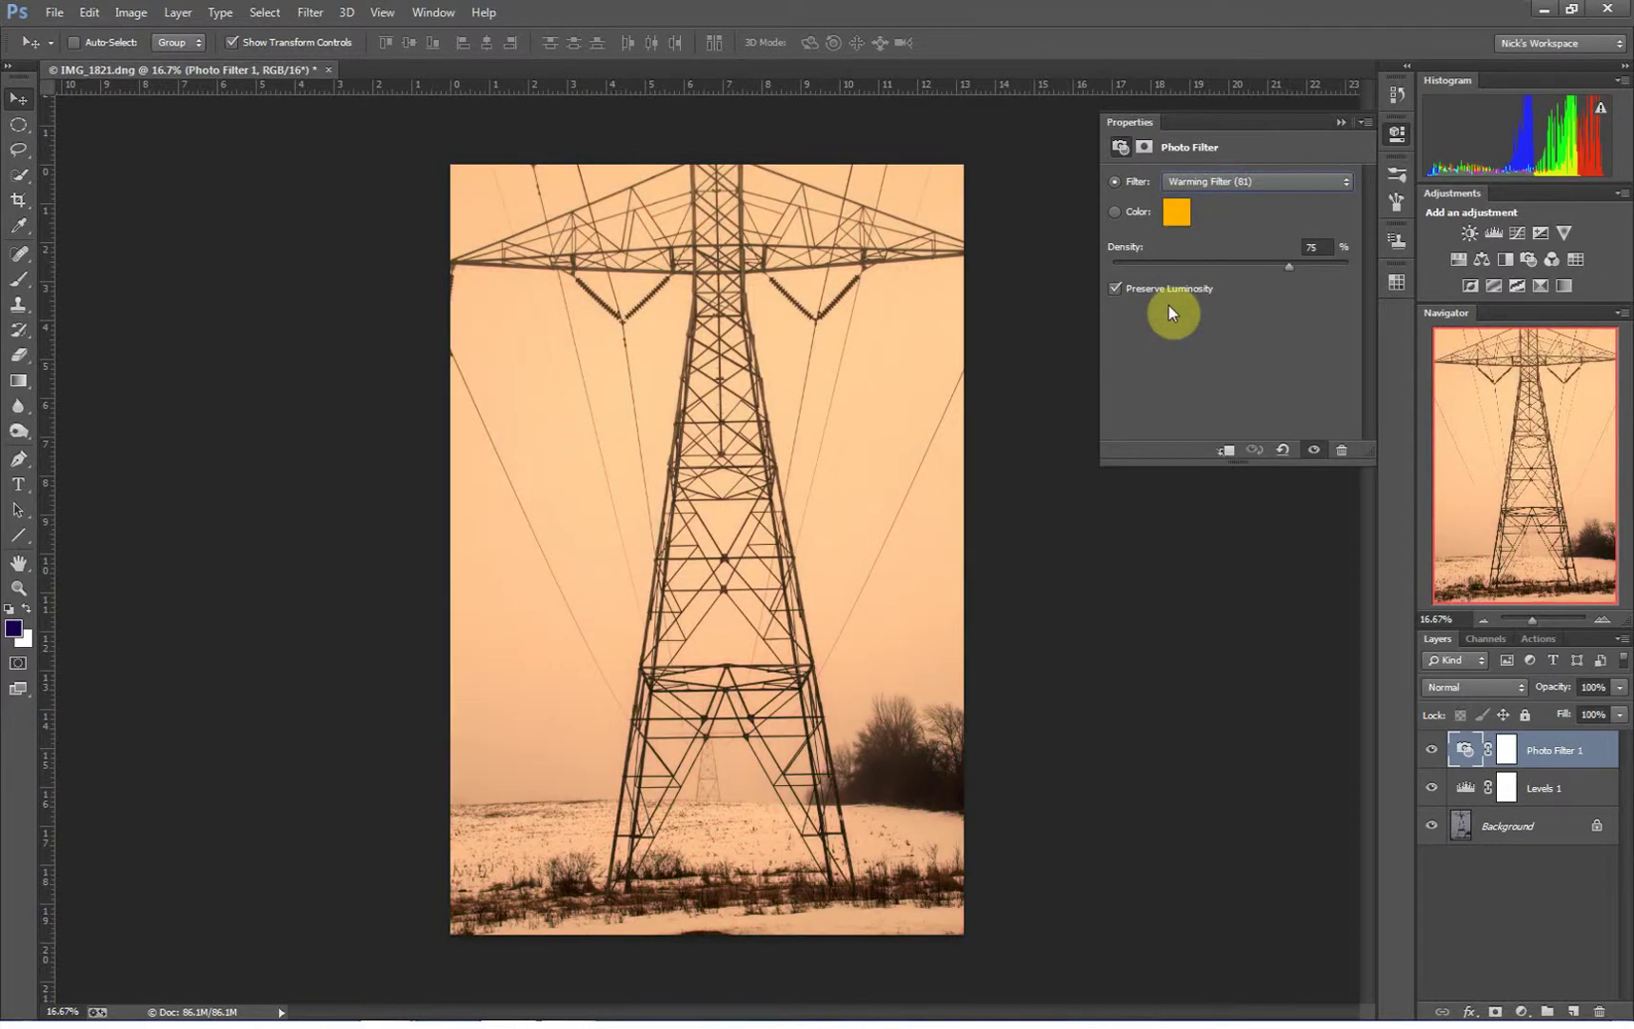
pyautogui.click(1341, 122)
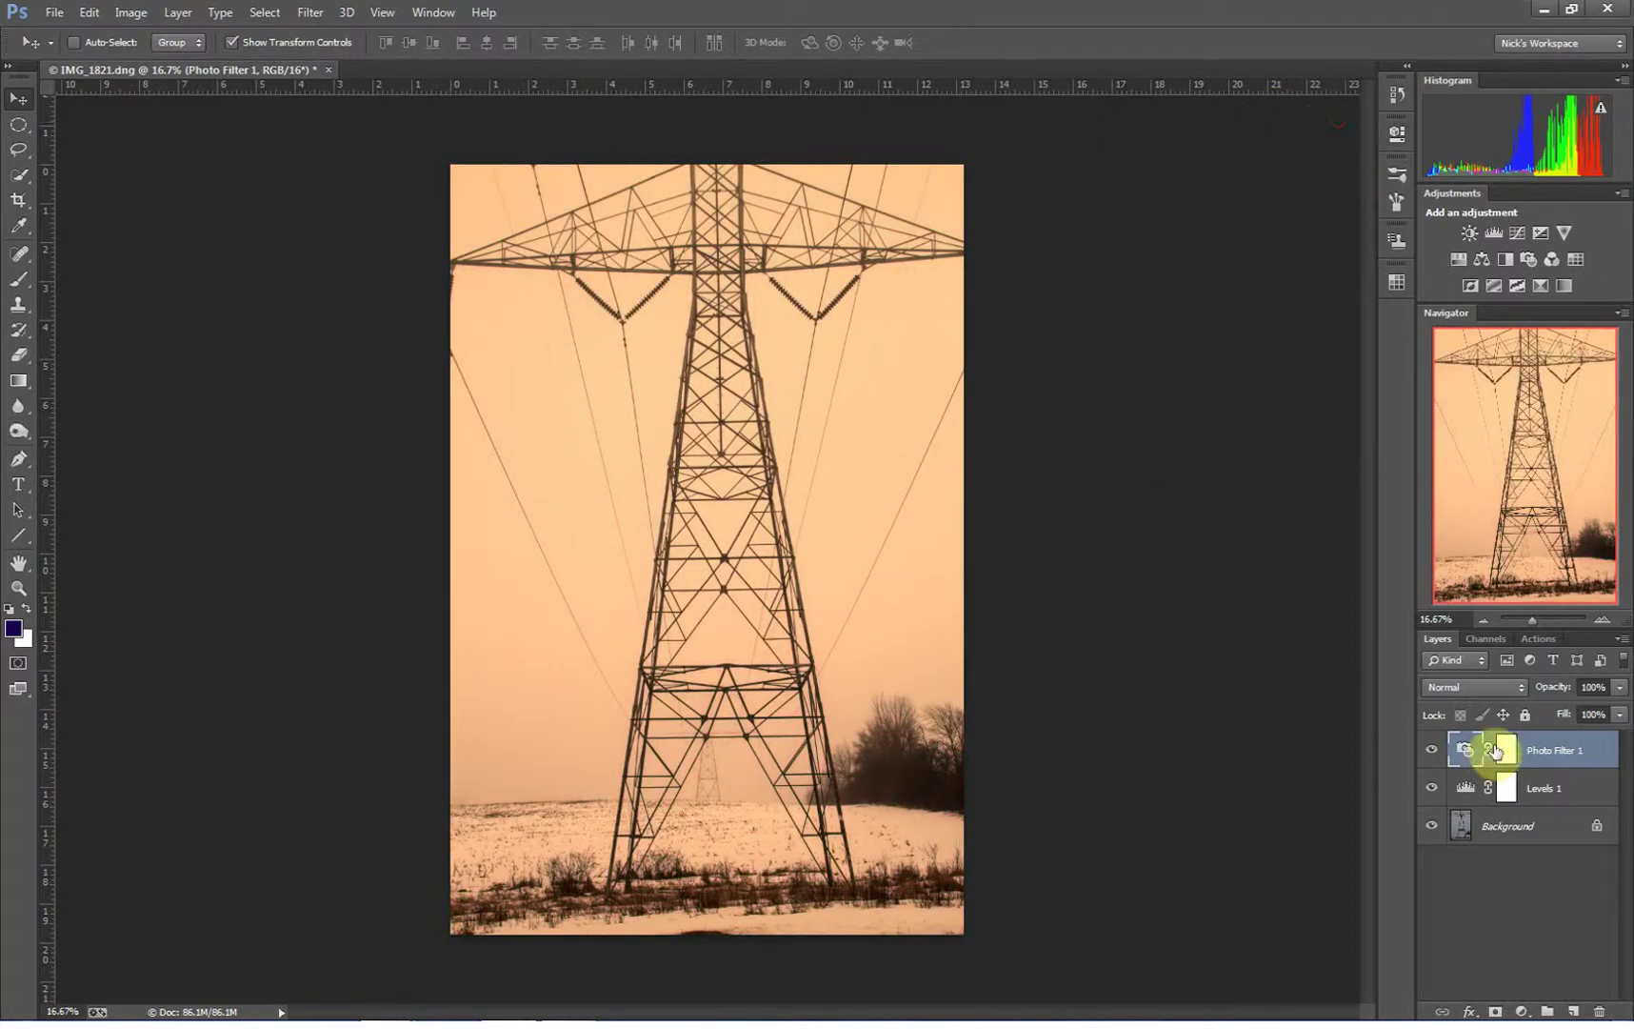
pyautogui.moveTo(1495, 750); pyautogui.dragTo(1604, 1012)
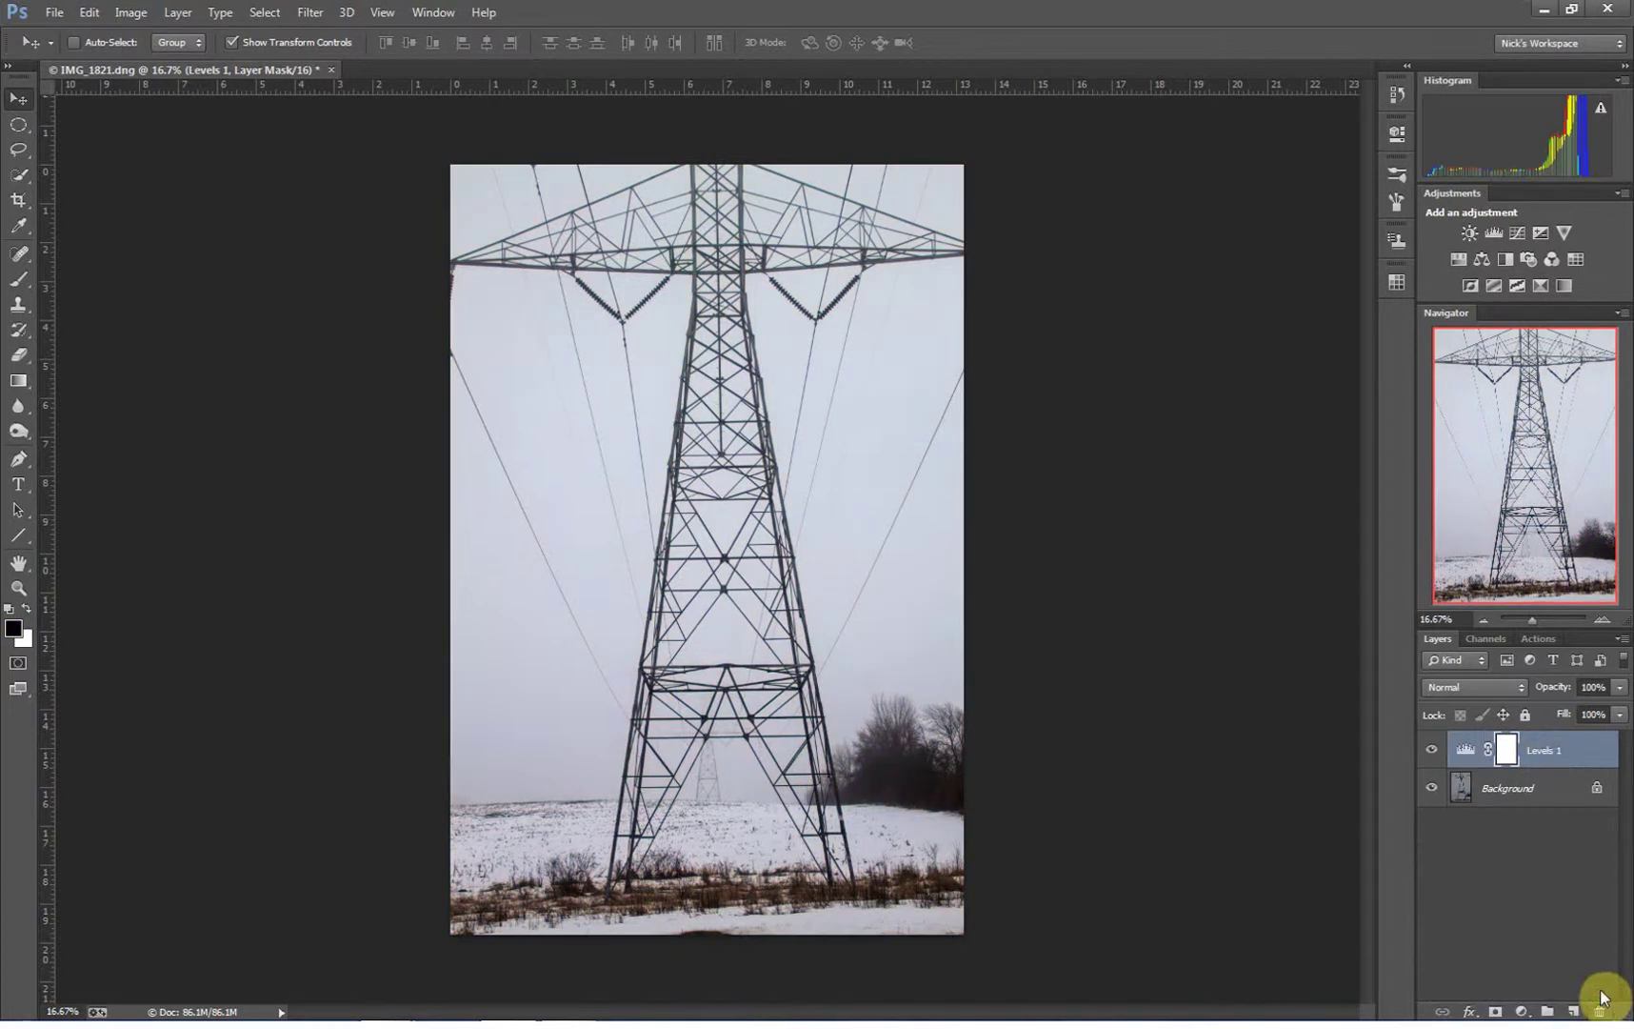